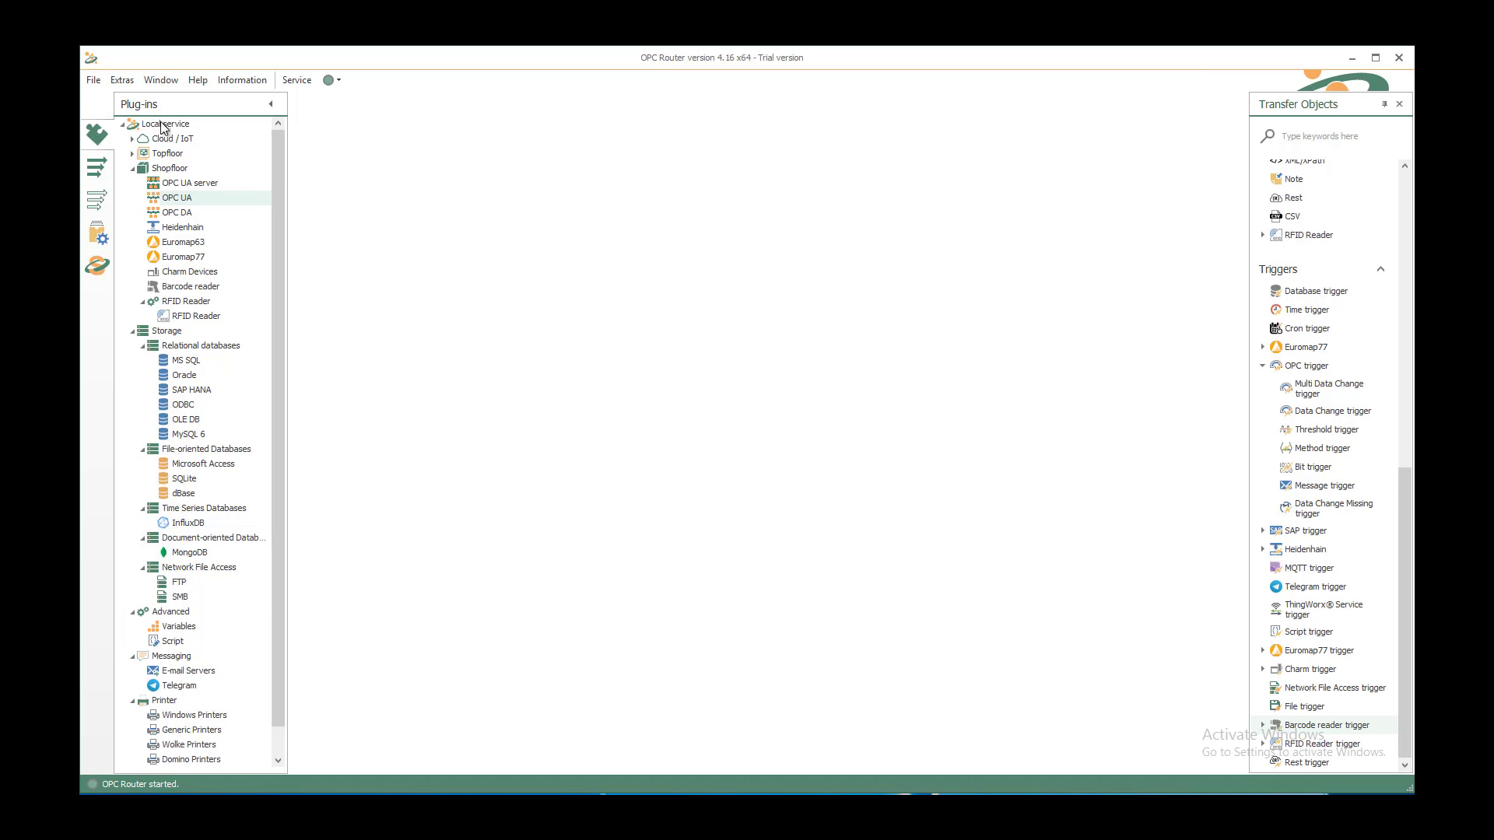
- Show the OPC UA servers page listing KEPServerEX_Demo and OPC Router Endpoint
click(176, 201)
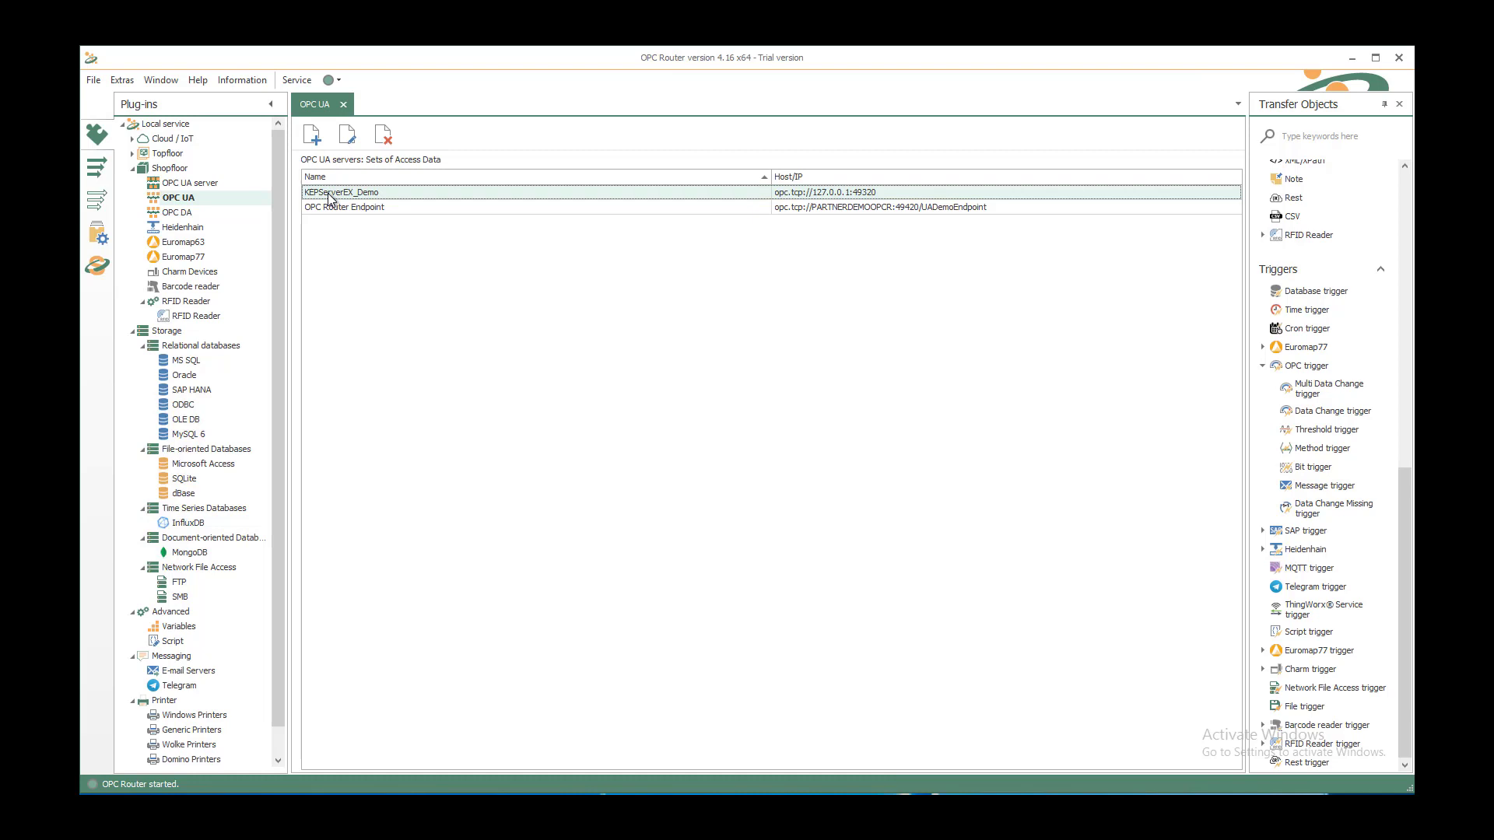
double_click(329, 192)
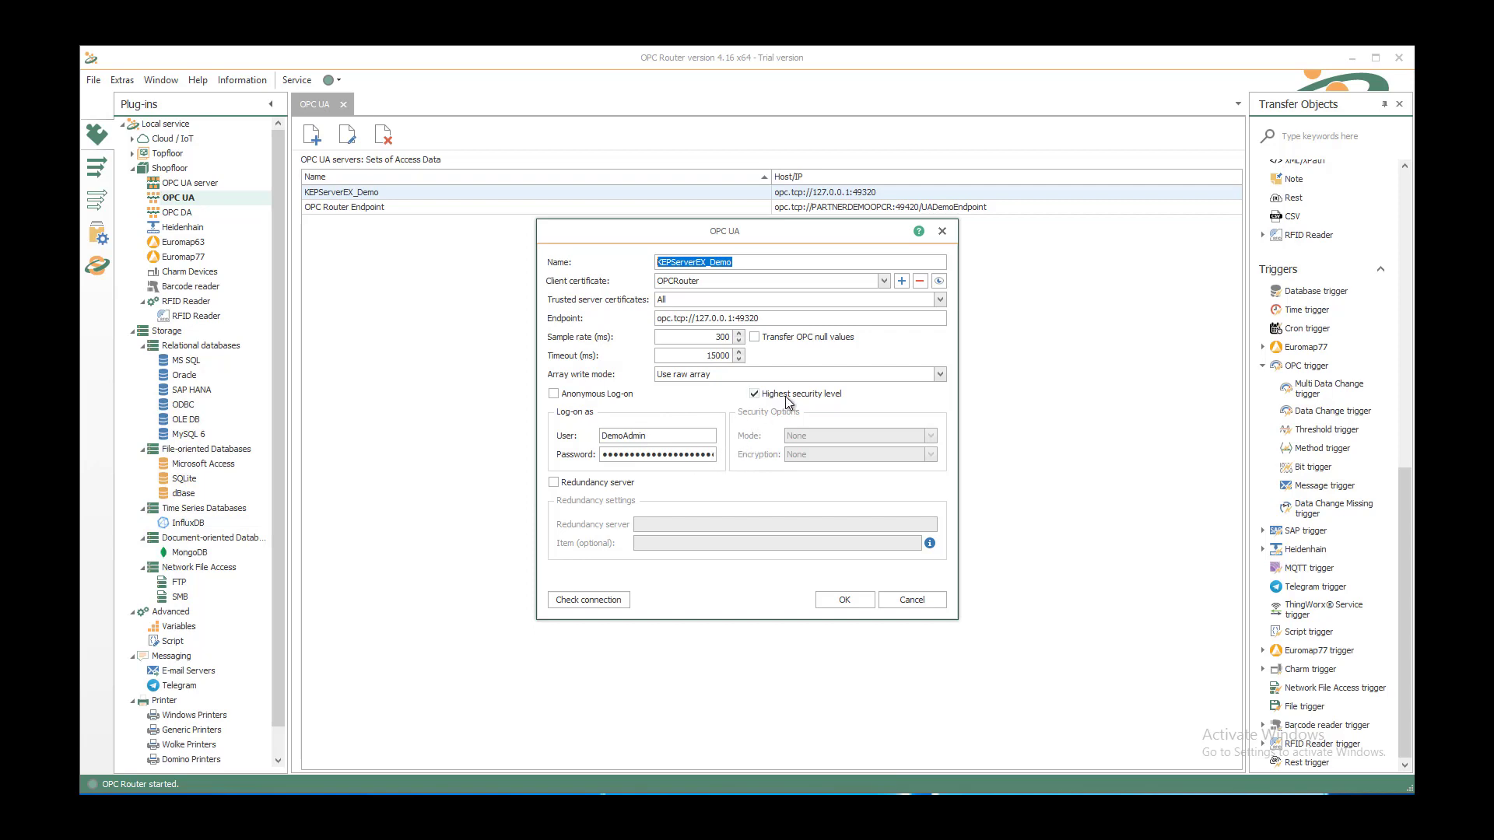
click(606, 601)
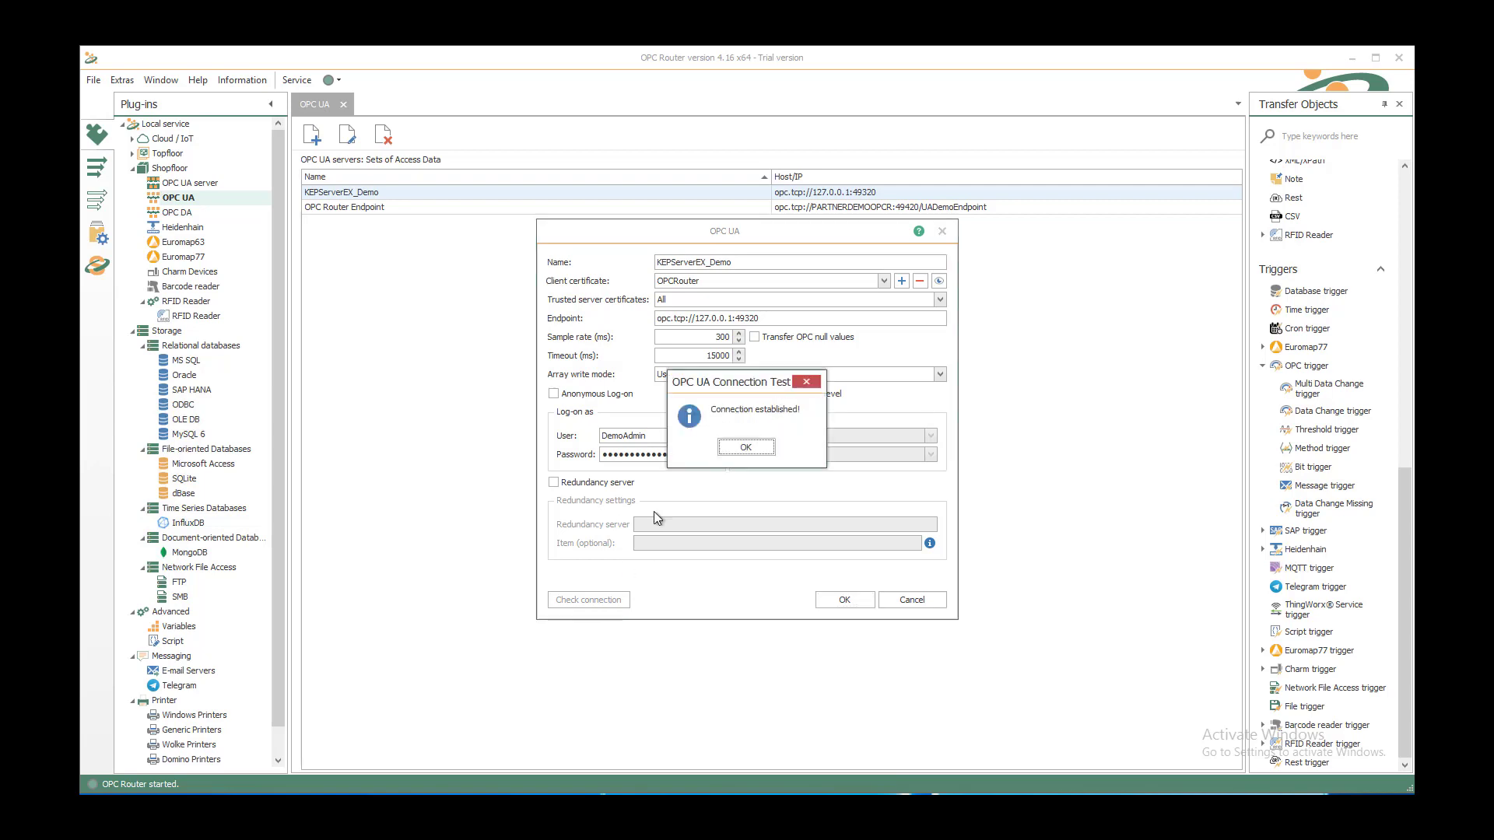
click(747, 448)
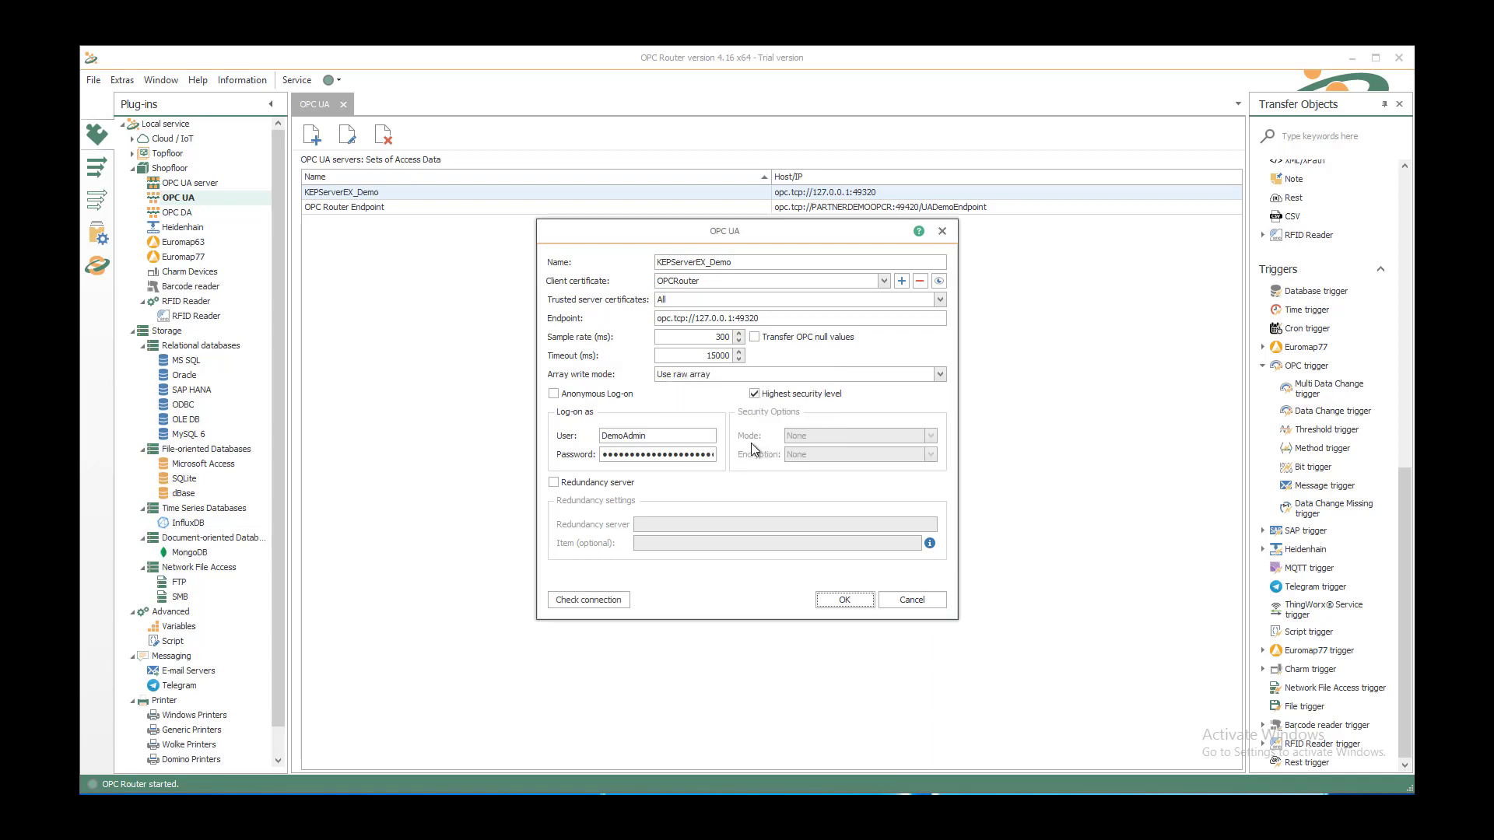
click(903, 599)
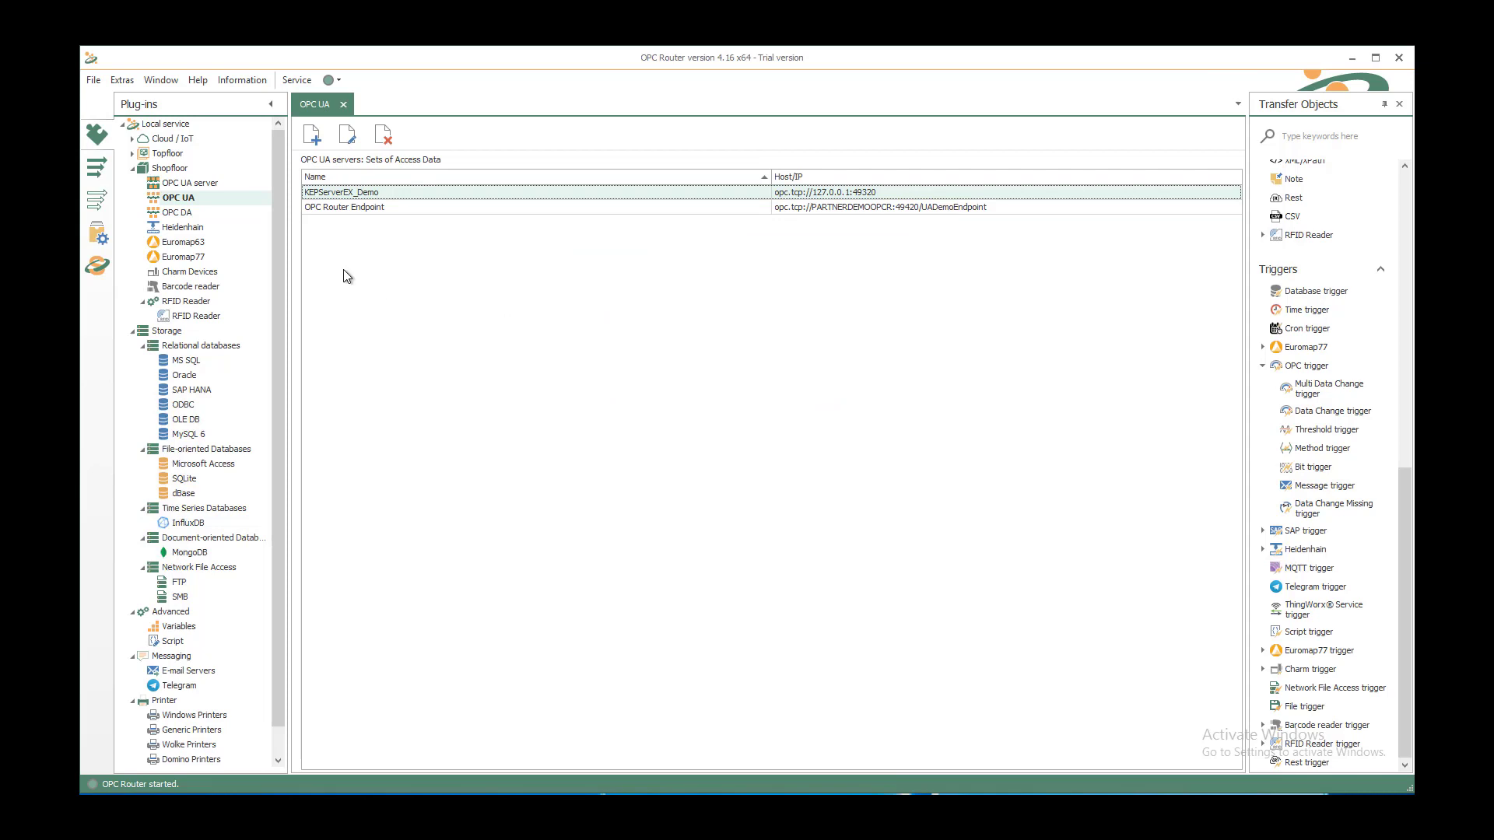
- In the Connections list, create a new folder named csv
click(96, 169)
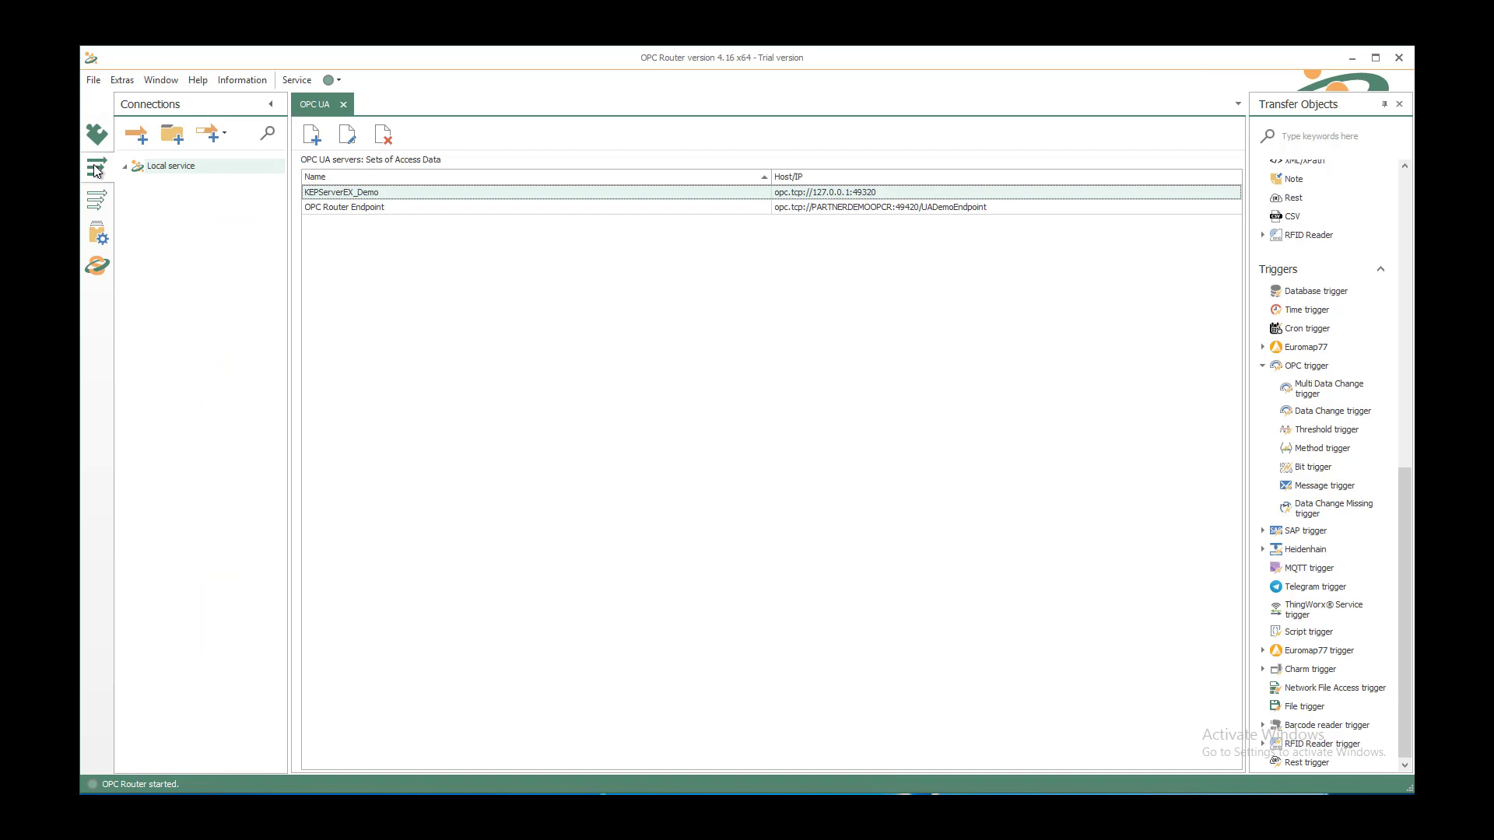
click(173, 138)
text(csv)
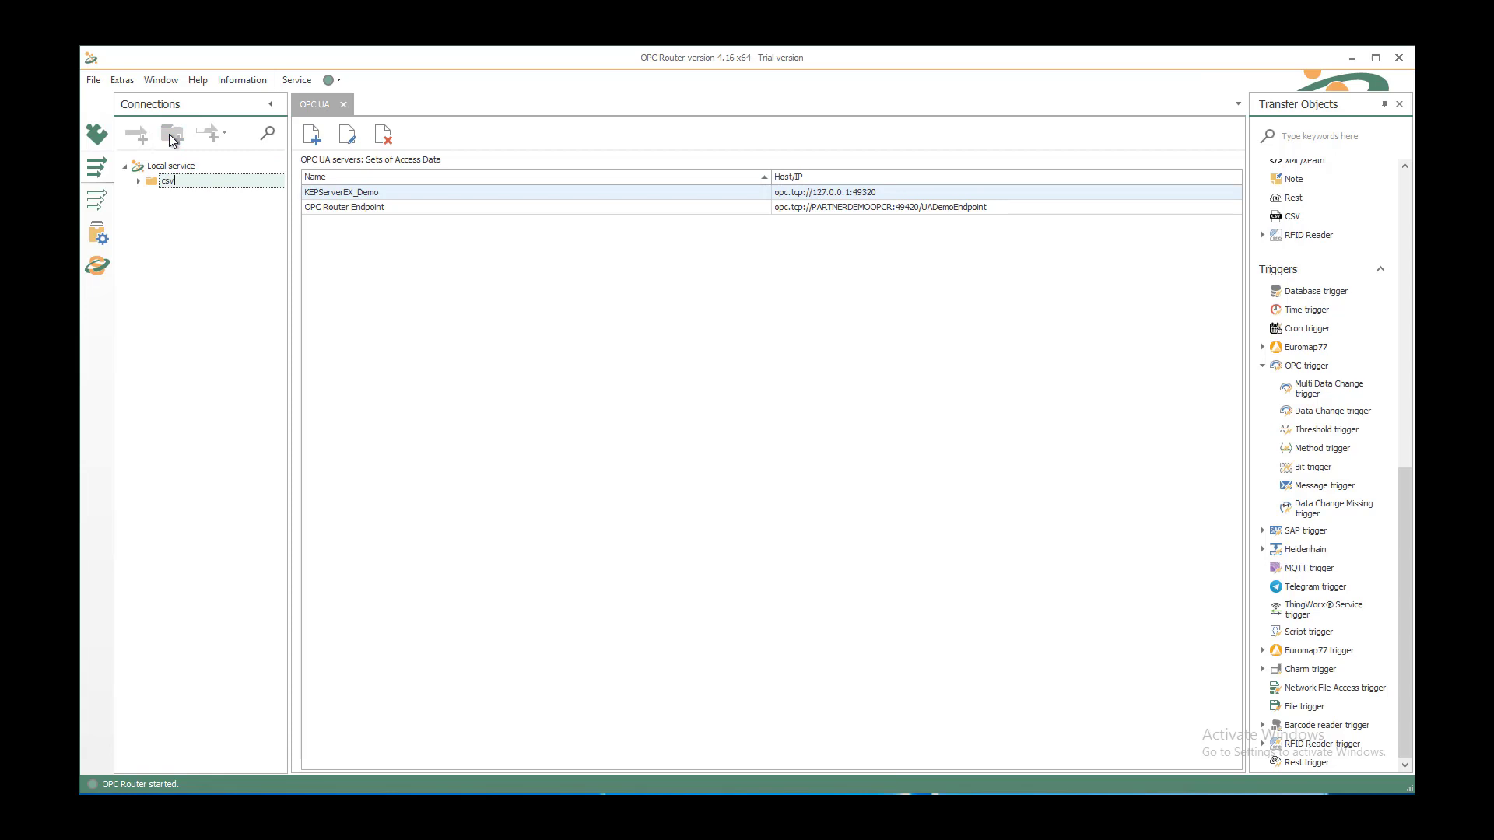
key(Return)
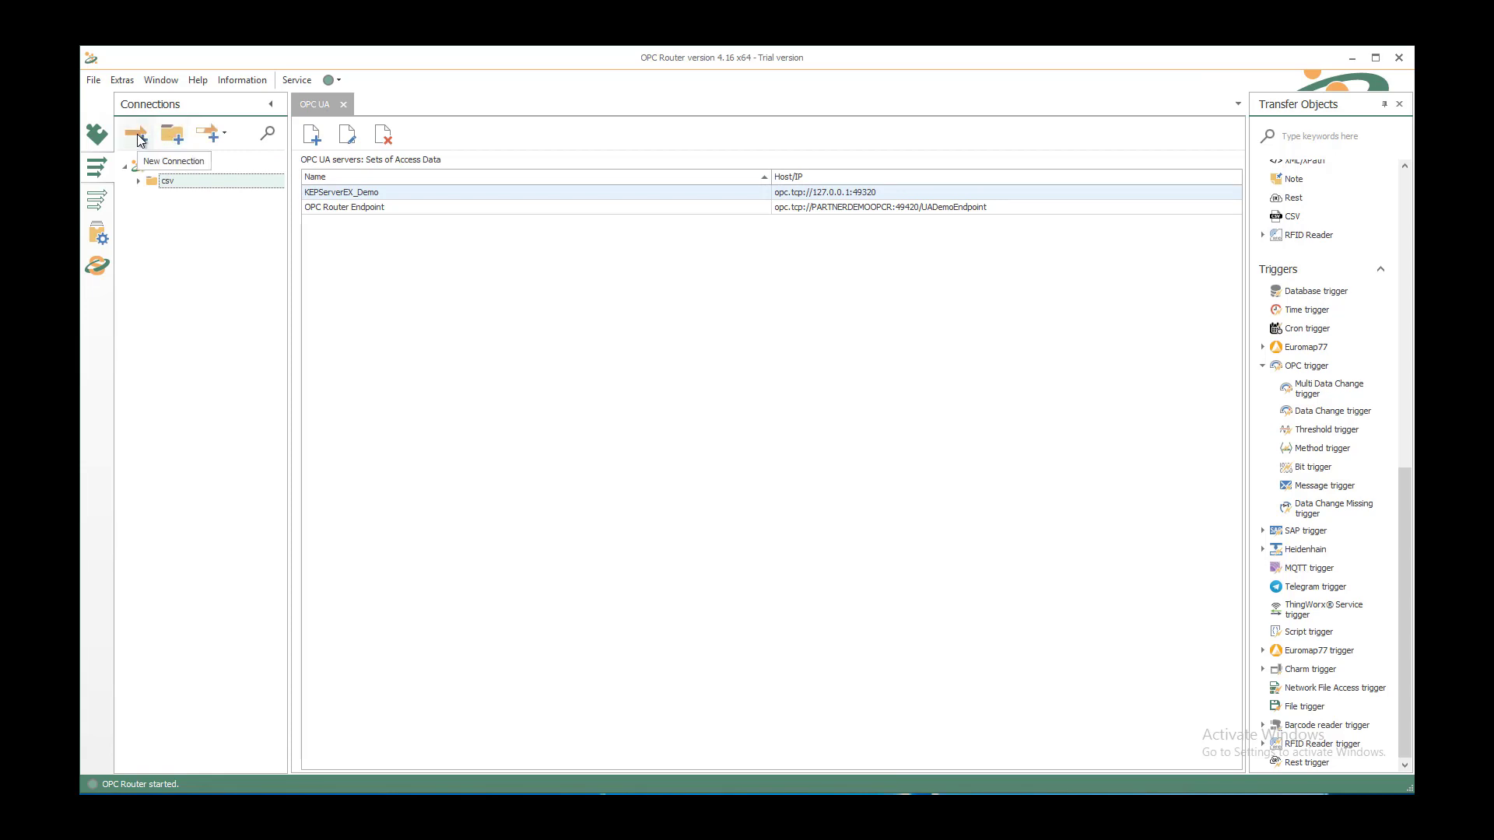
- Add a new connection named 'opc ua 2 csv' inside the csv folder
click(138, 138)
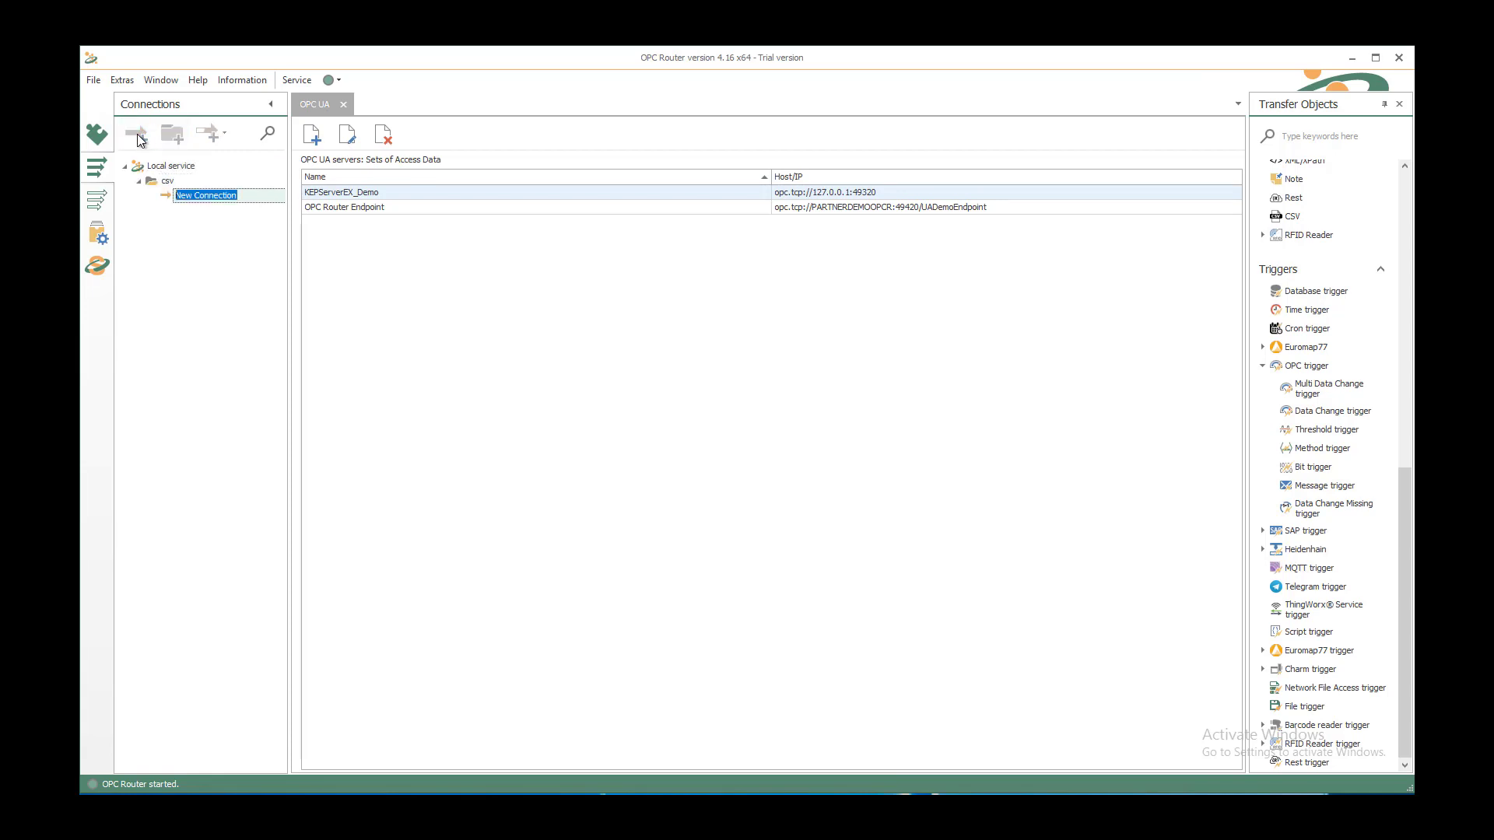
text(opc ua 2 csv)
key(Return)
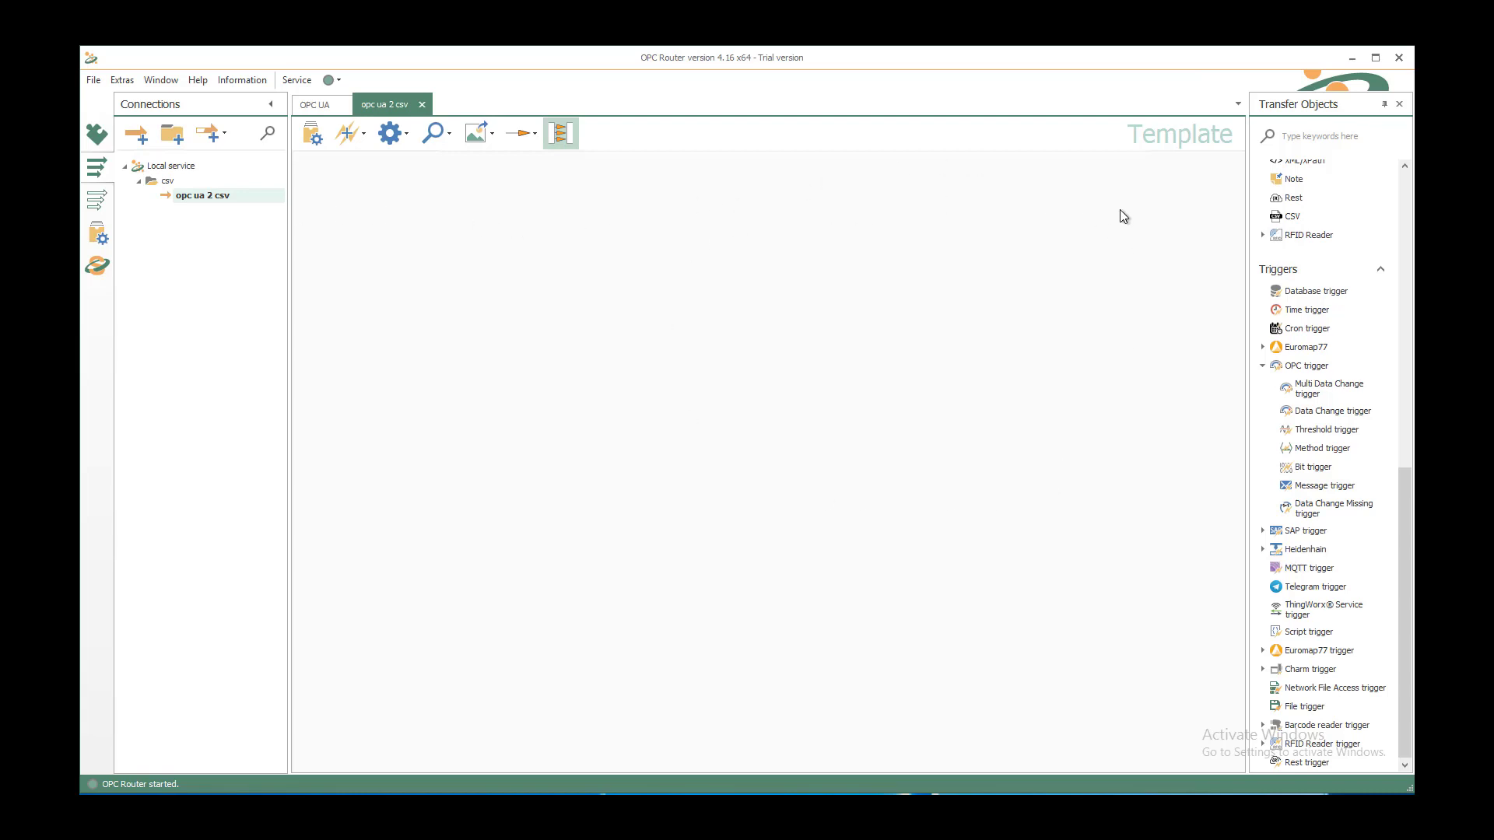
- Scroll Transfer Objects to the top and place an OPC UA/DA object on the canvas
click(1407, 186)
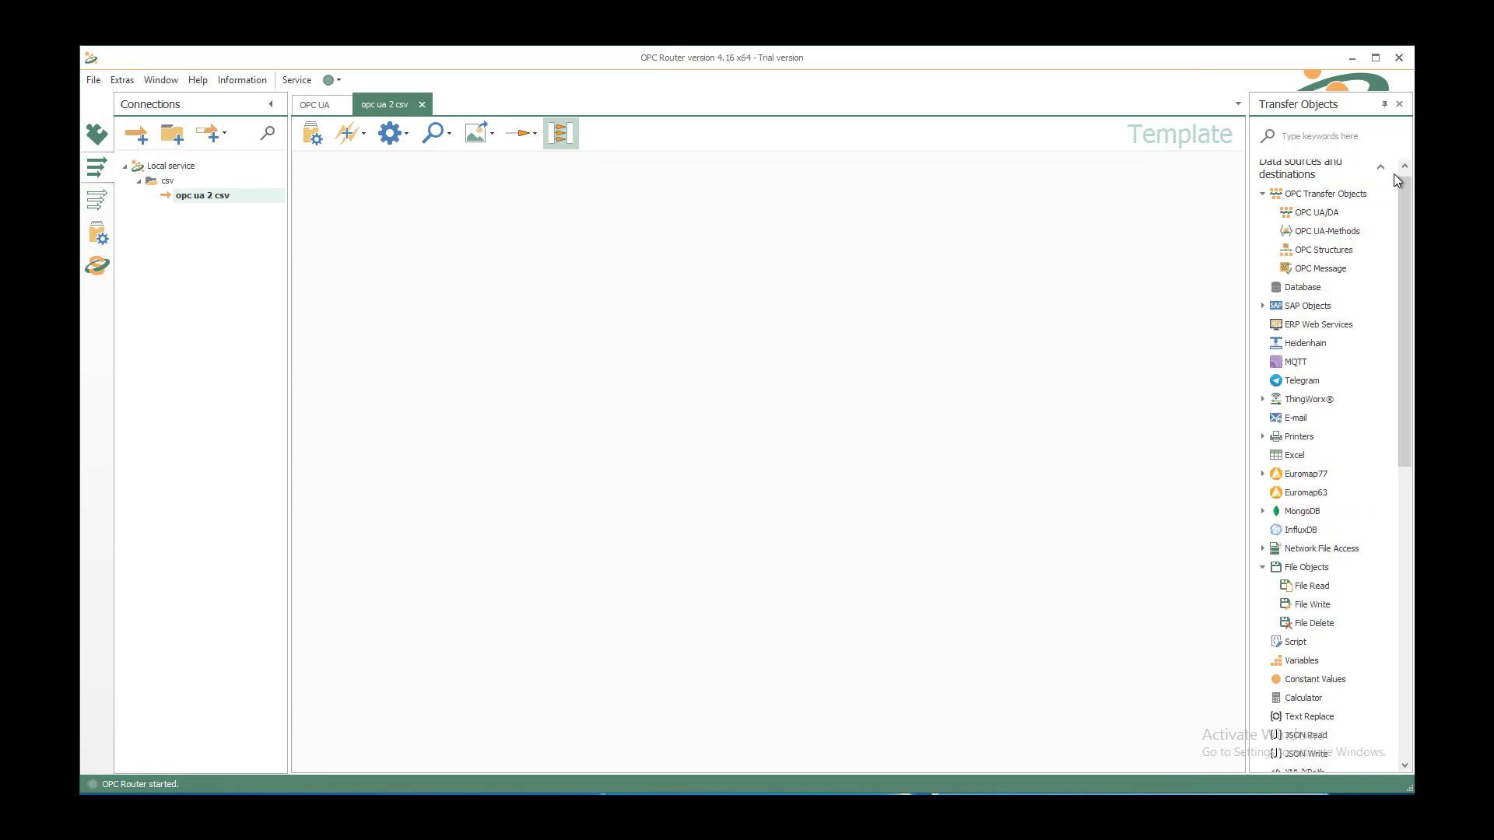
click(1407, 168)
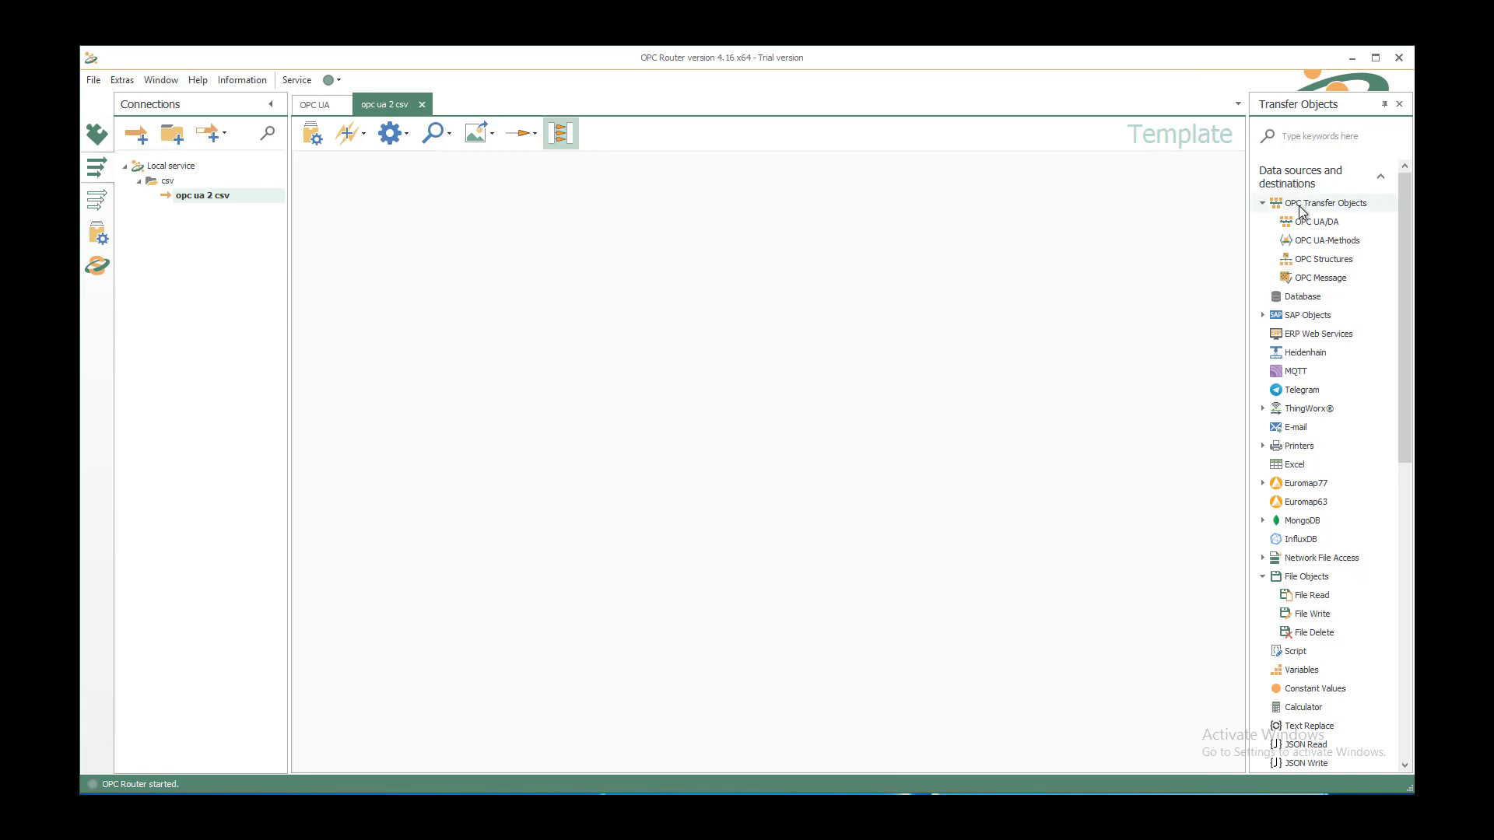
drag(1319, 226, 400, 206)
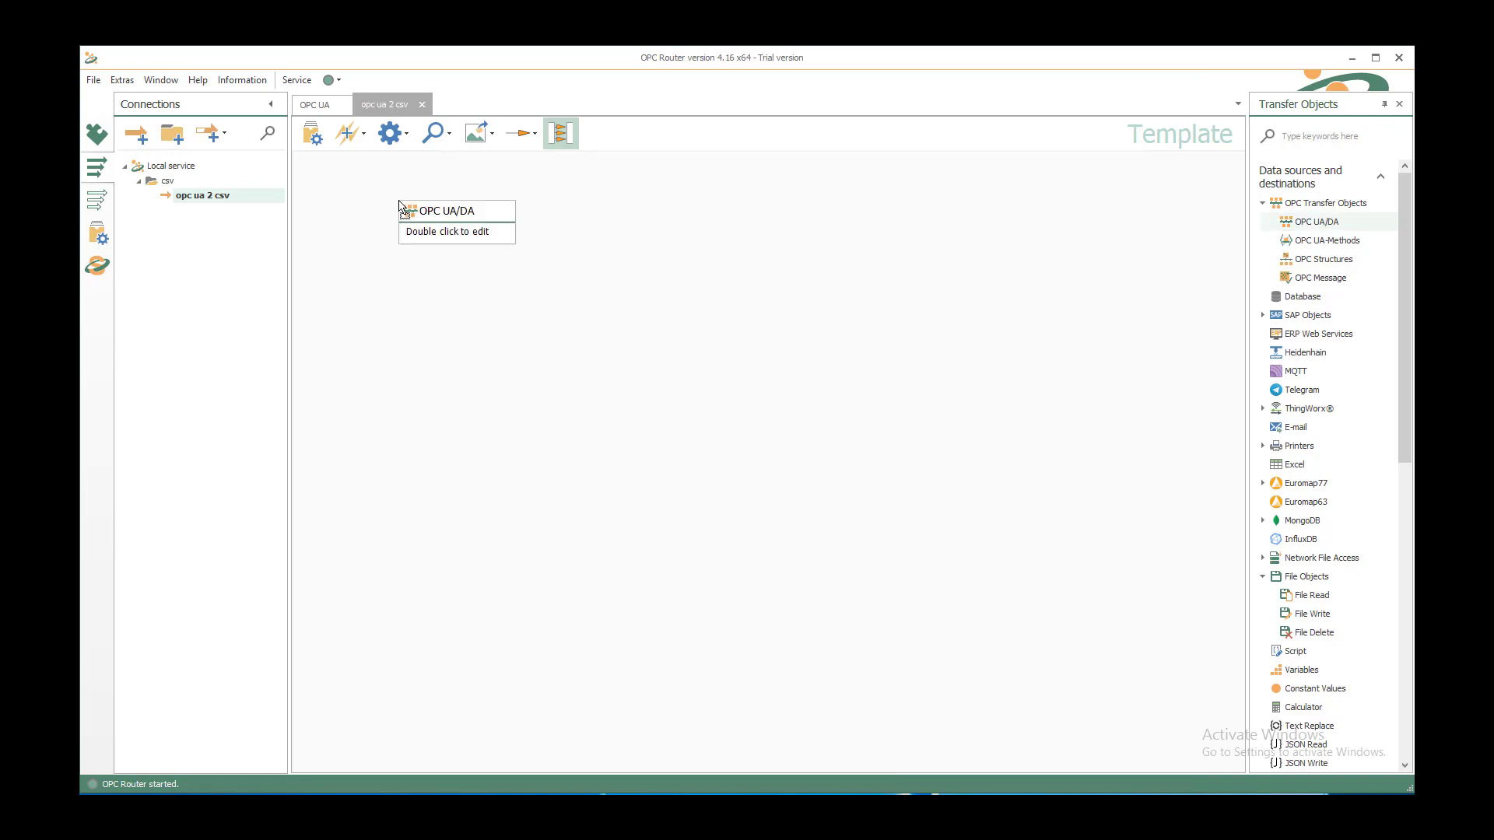
- Set the OPC UA/DA object to KEPServerEX_Demo with items CurrentPressure and CurrentTemperature
double_click(428, 228)
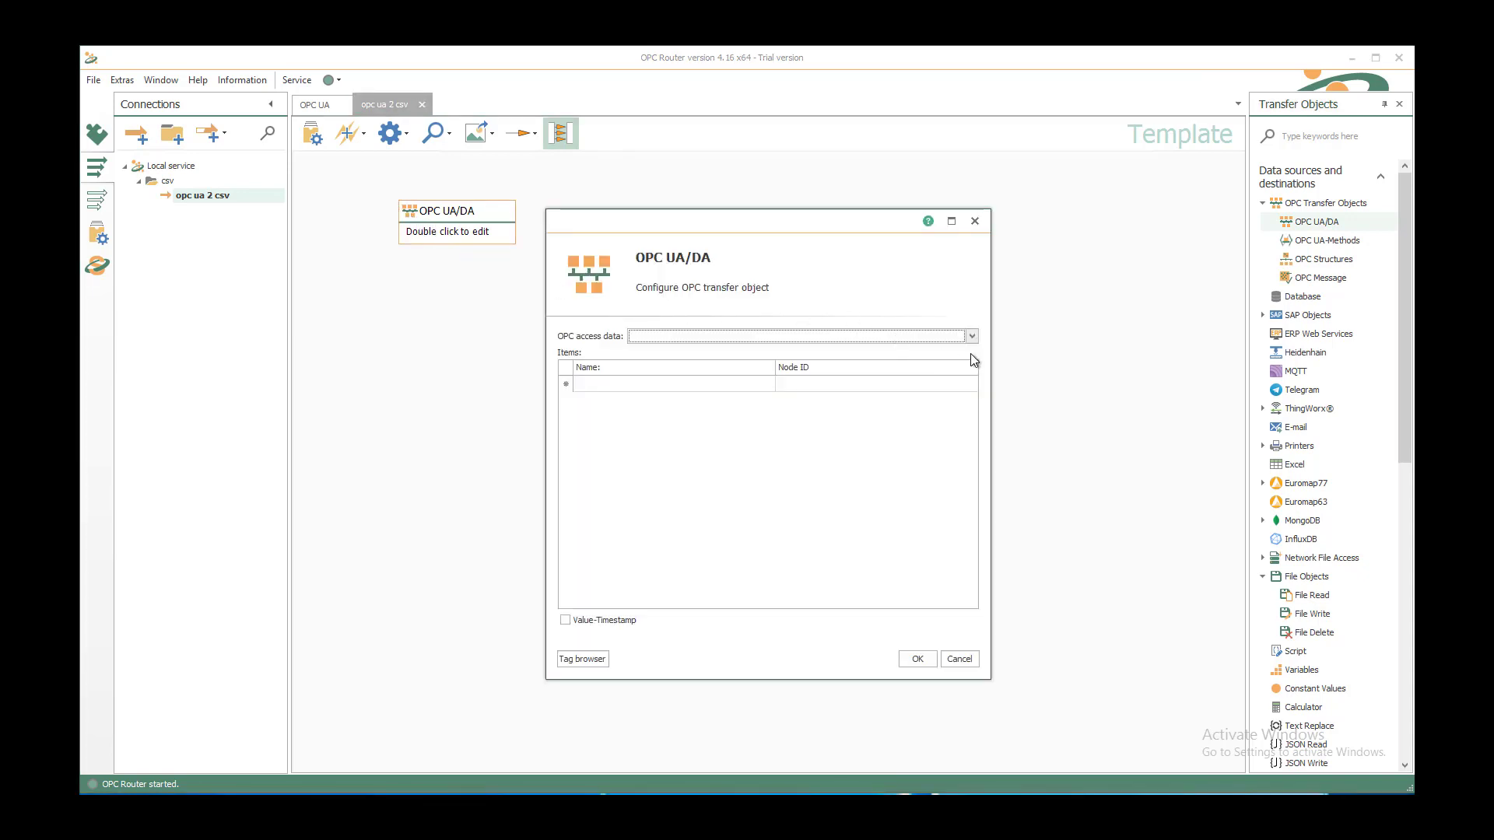
click(970, 337)
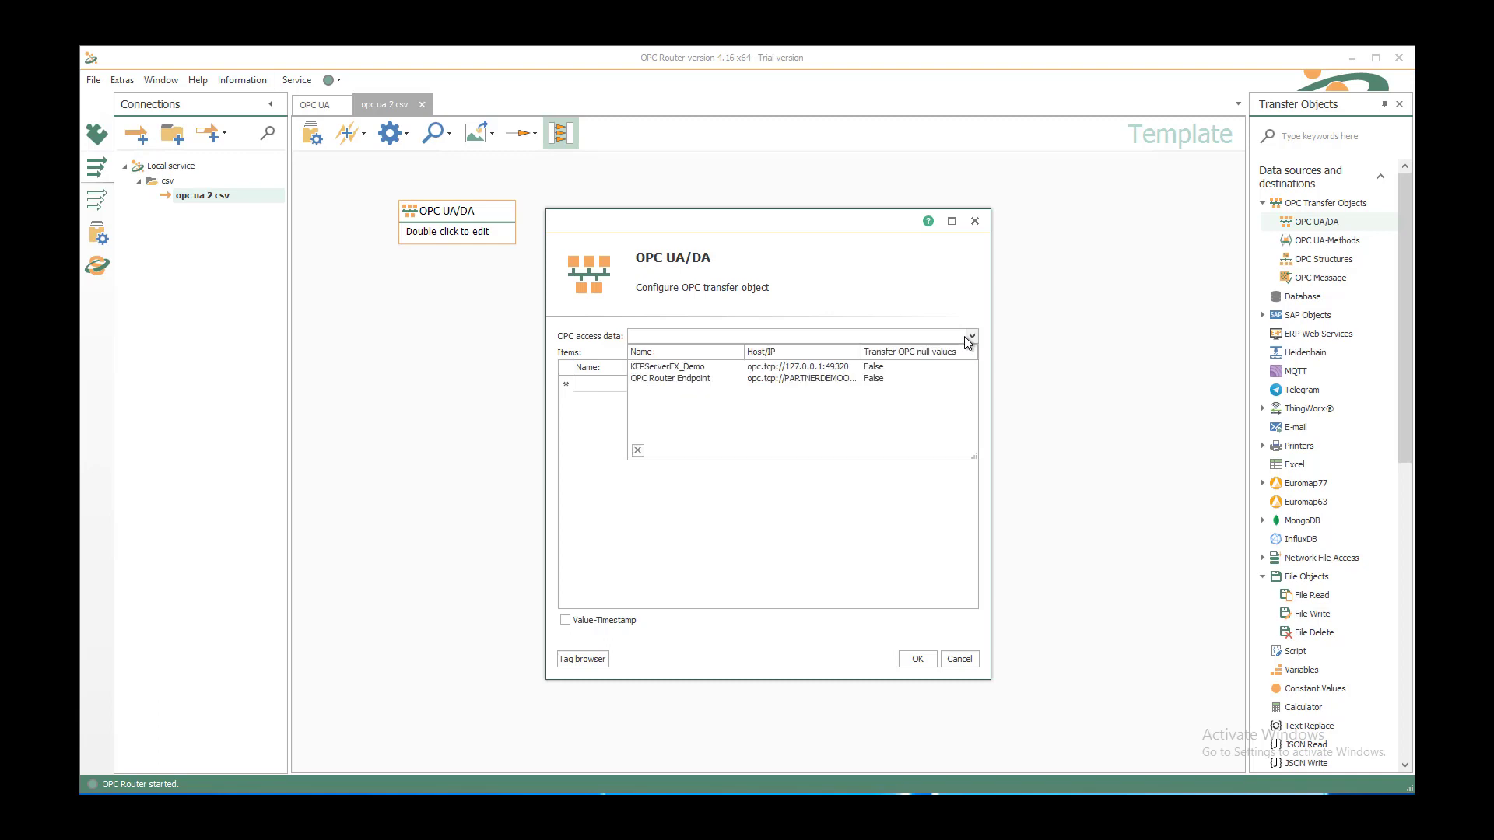
click(690, 368)
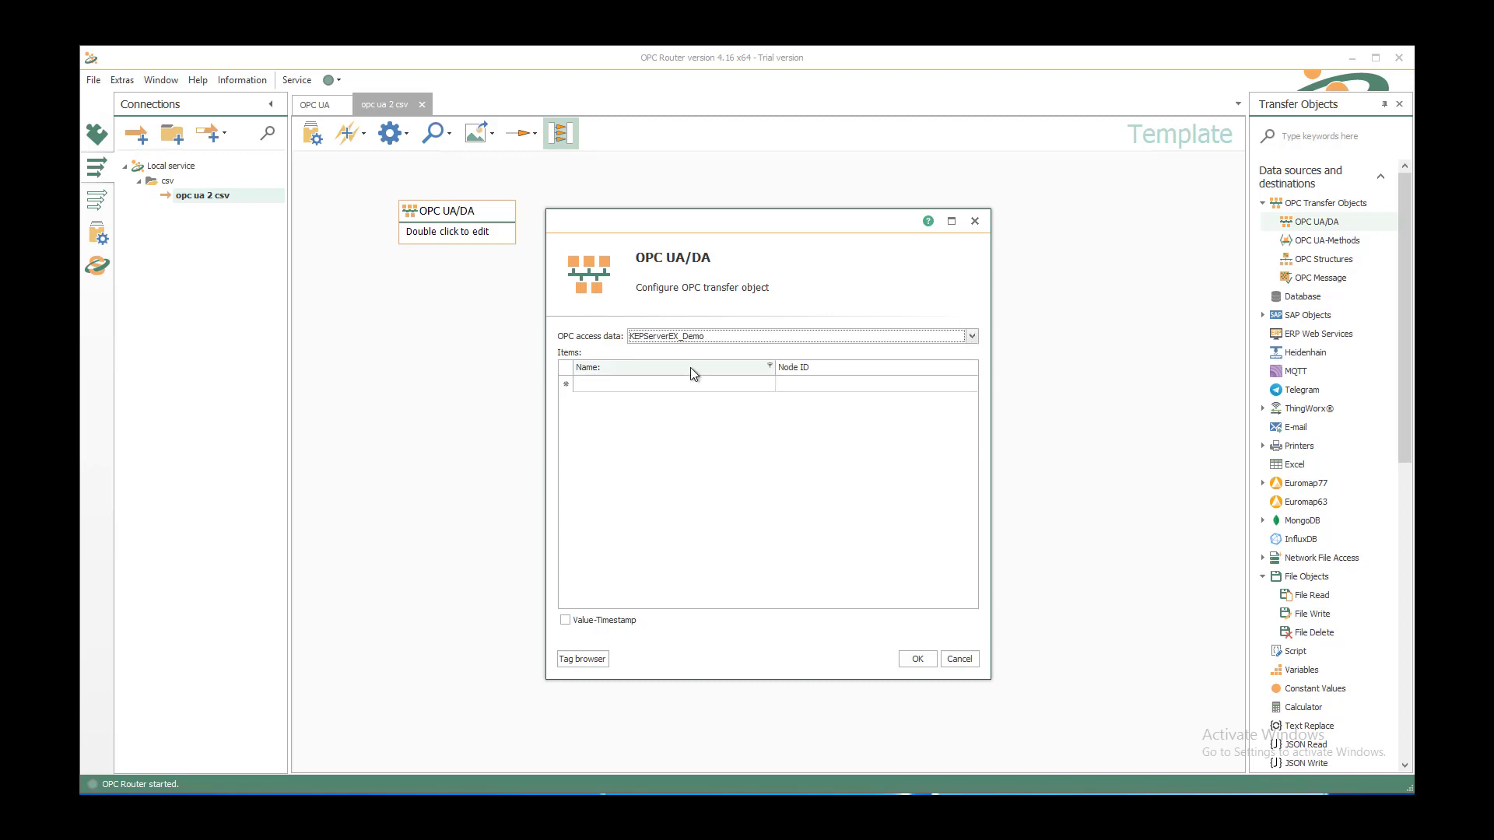
click(589, 658)
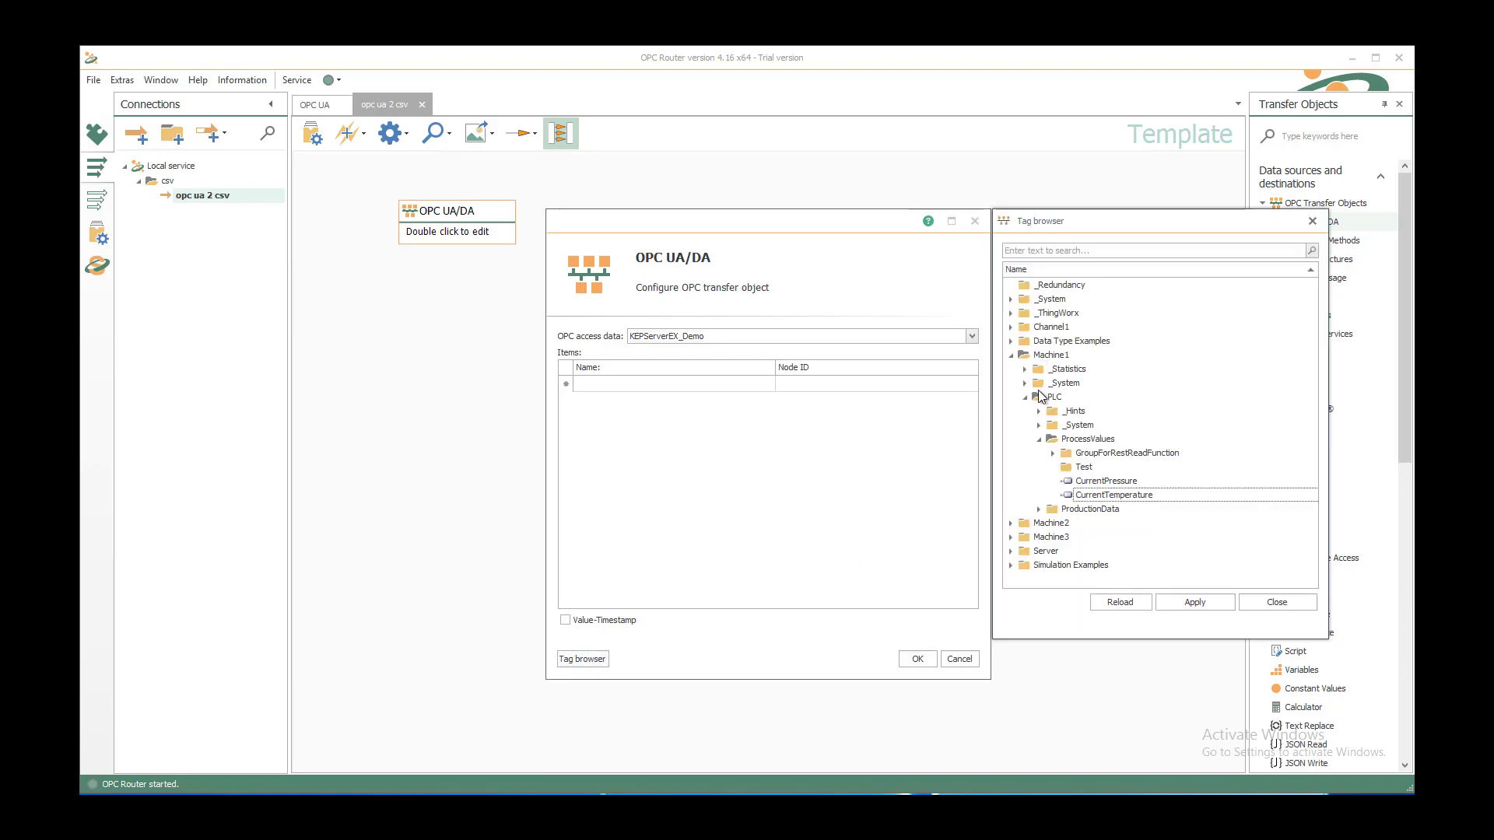
double_click(1106, 481)
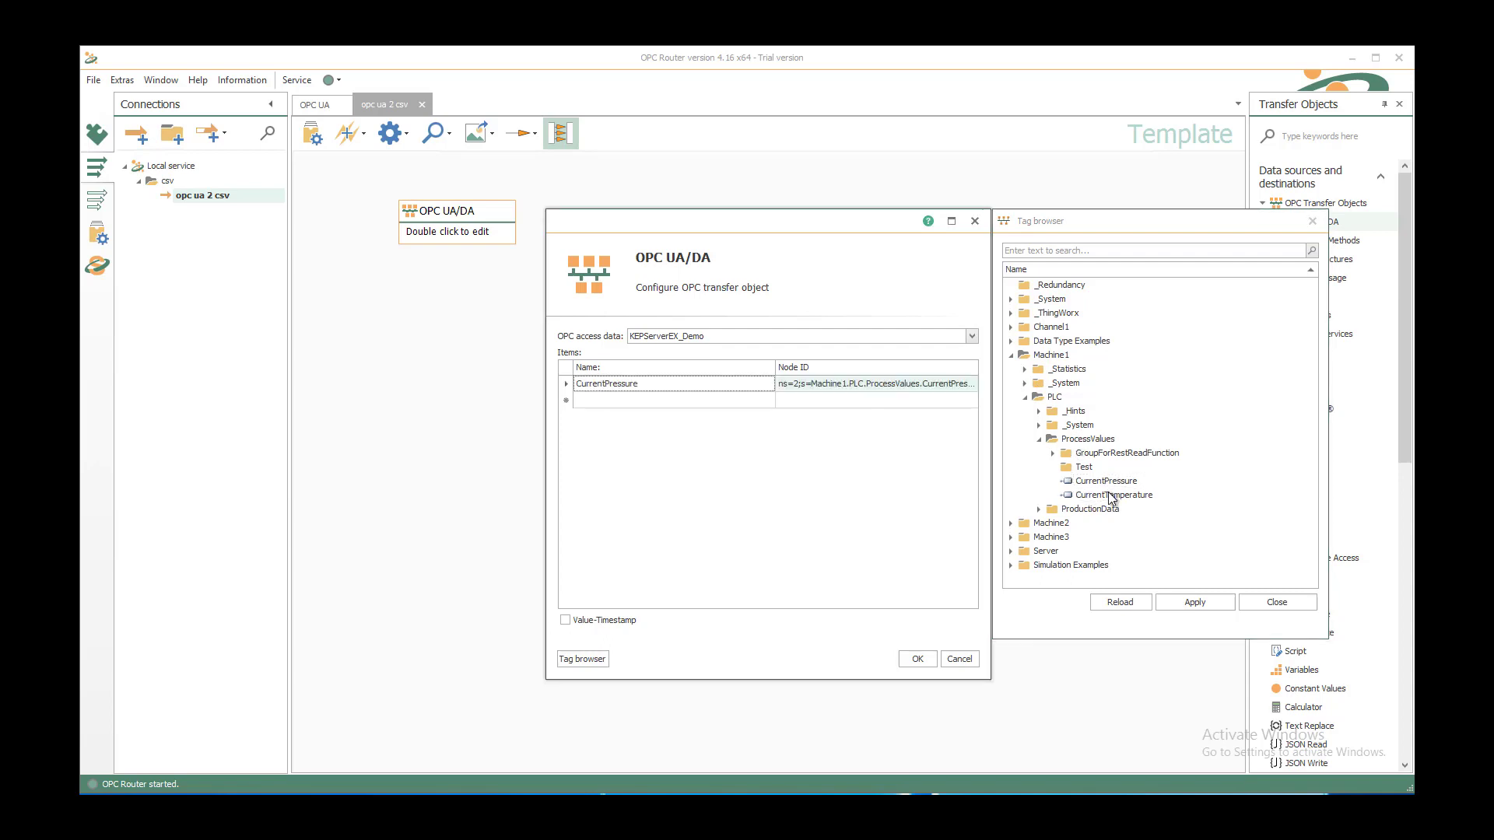
double_click(1111, 496)
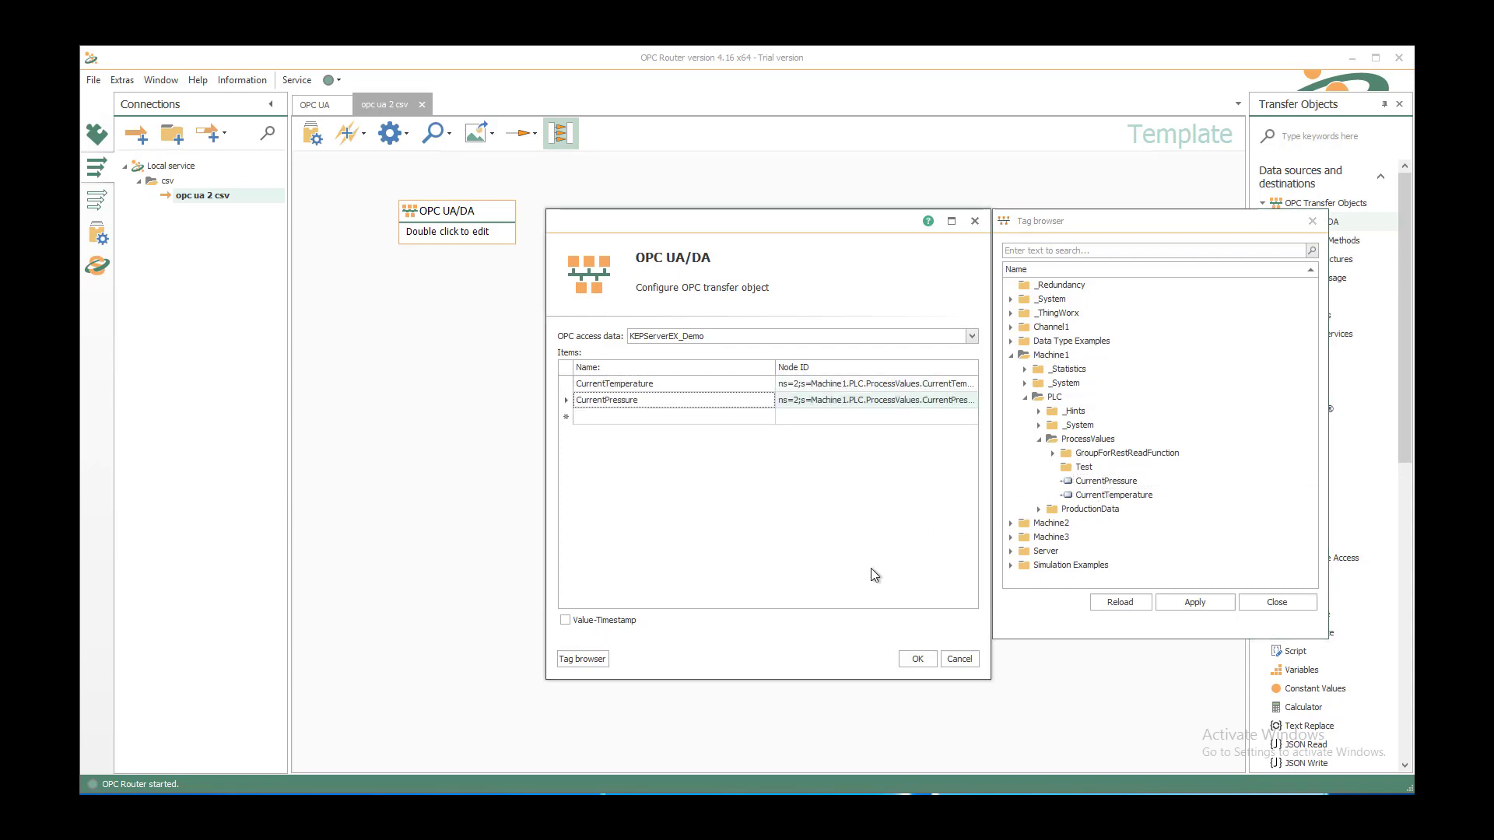
click(915, 660)
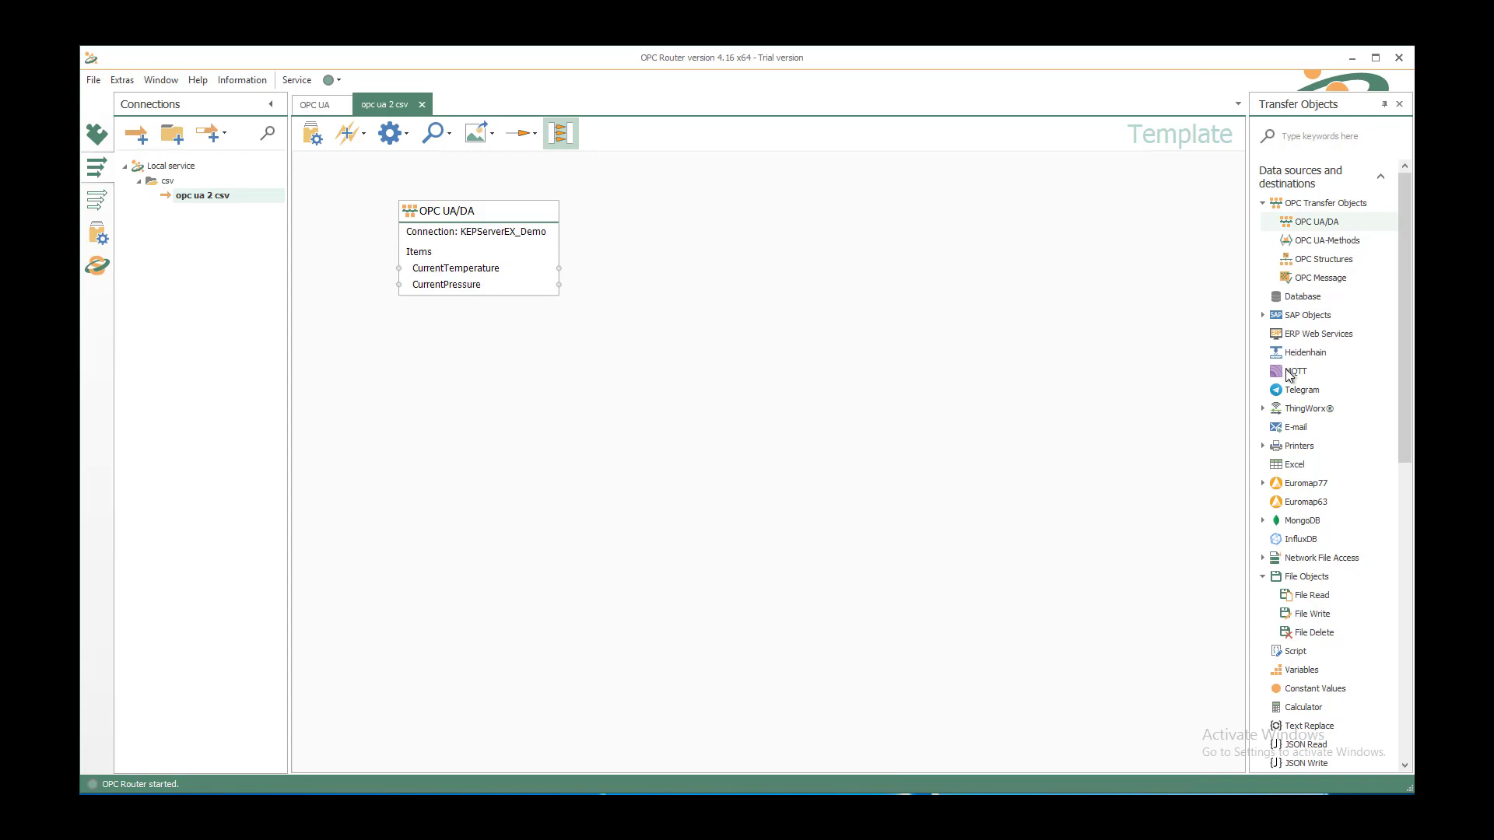
- Place a CSV object on the canvas, set to no header with a point decimal separator
click(1331, 135)
text(csv)
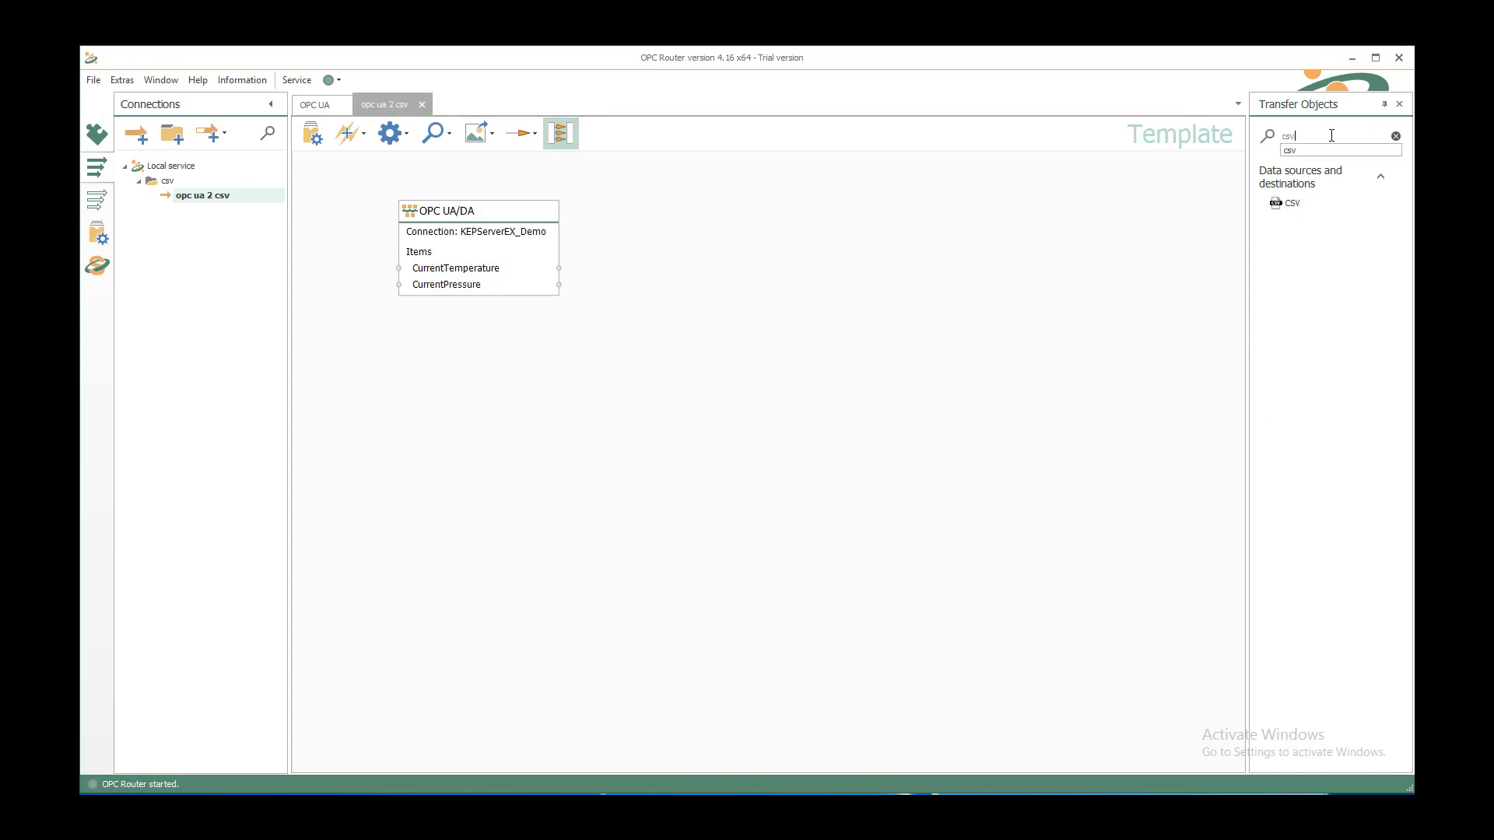
drag(1288, 204, 729, 212)
double_click(745, 230)
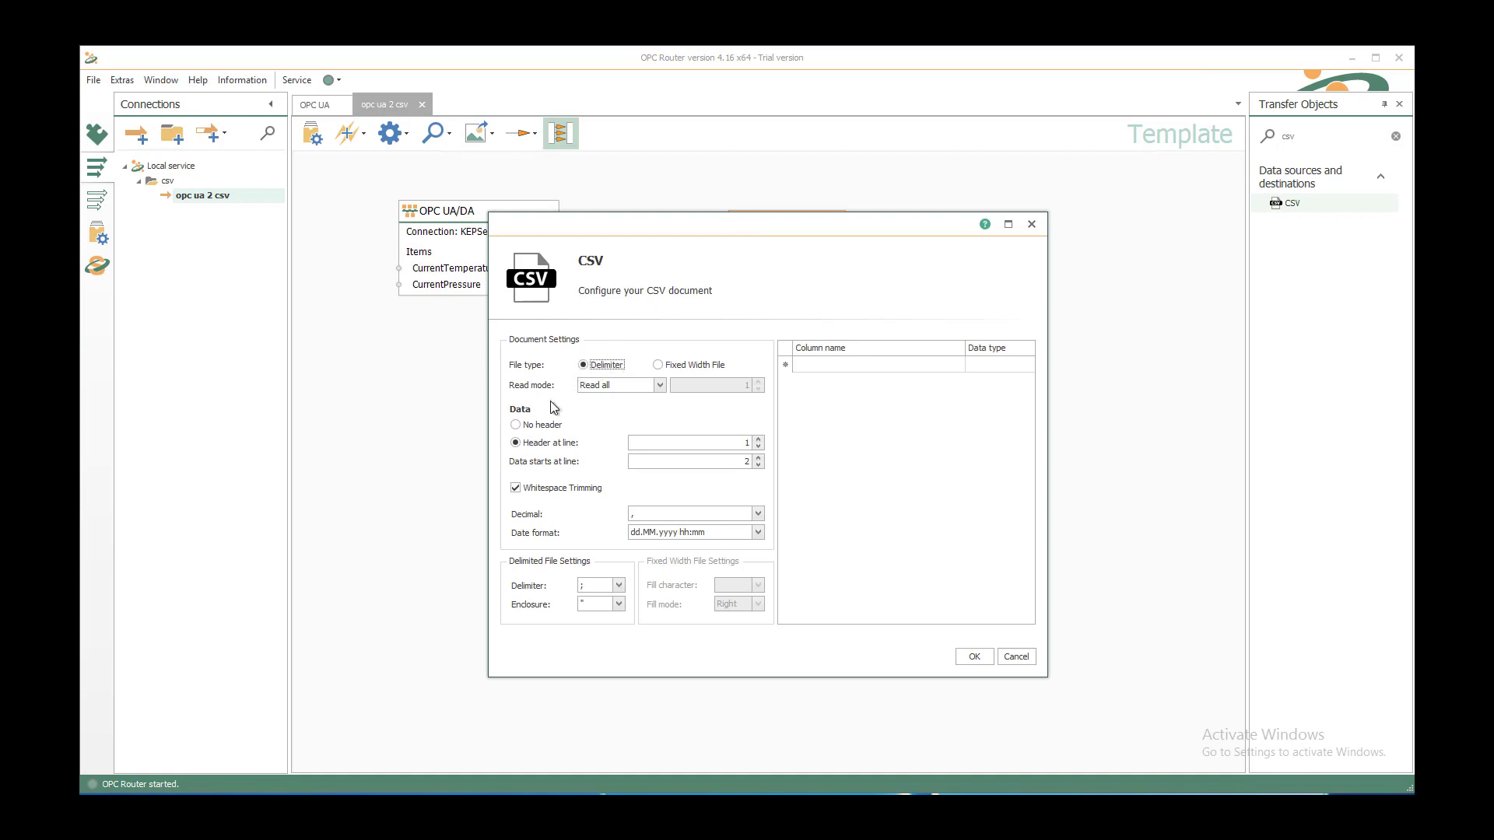
click(548, 427)
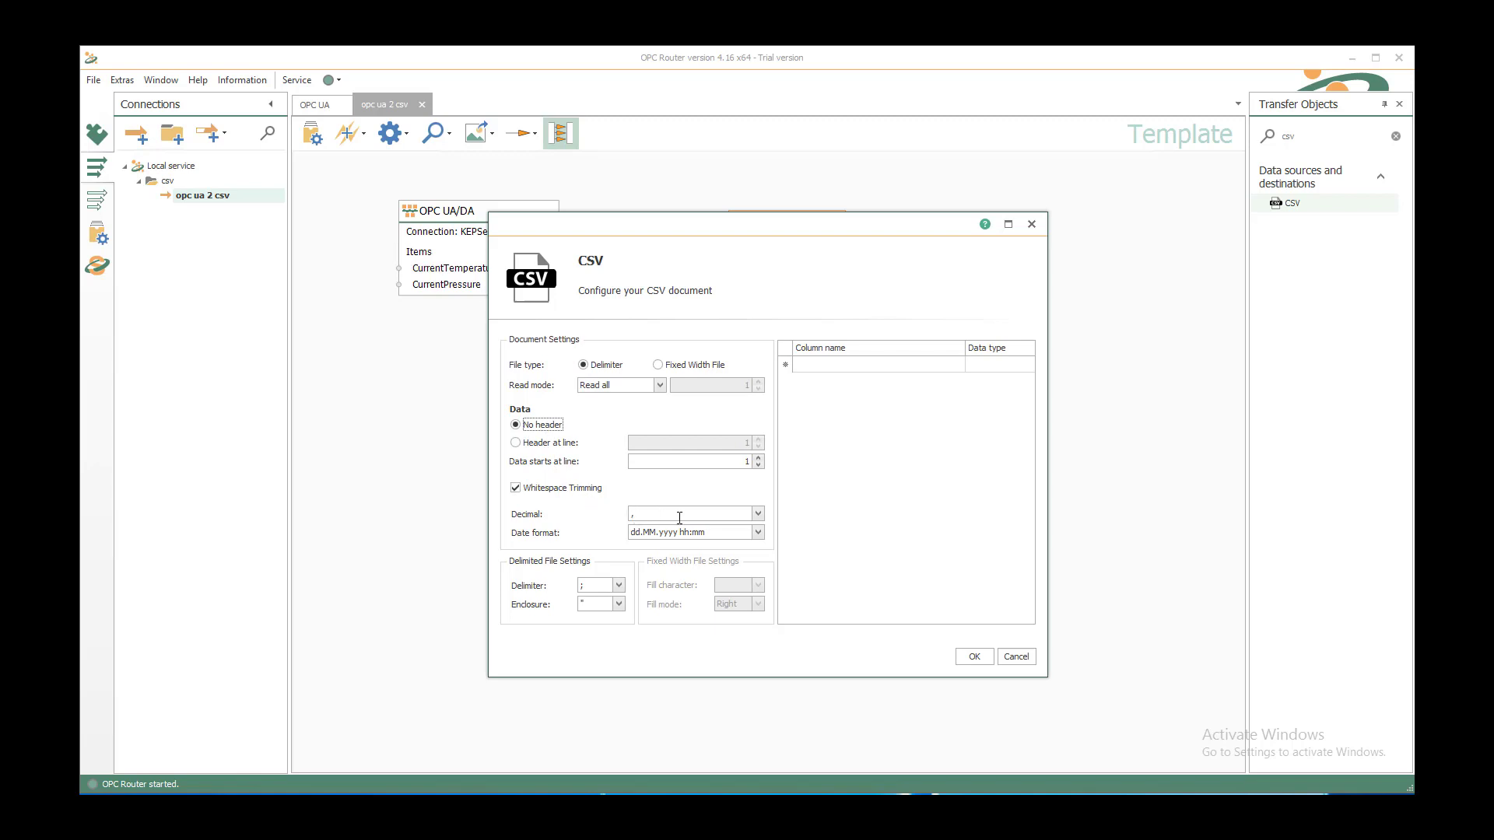
click(757, 513)
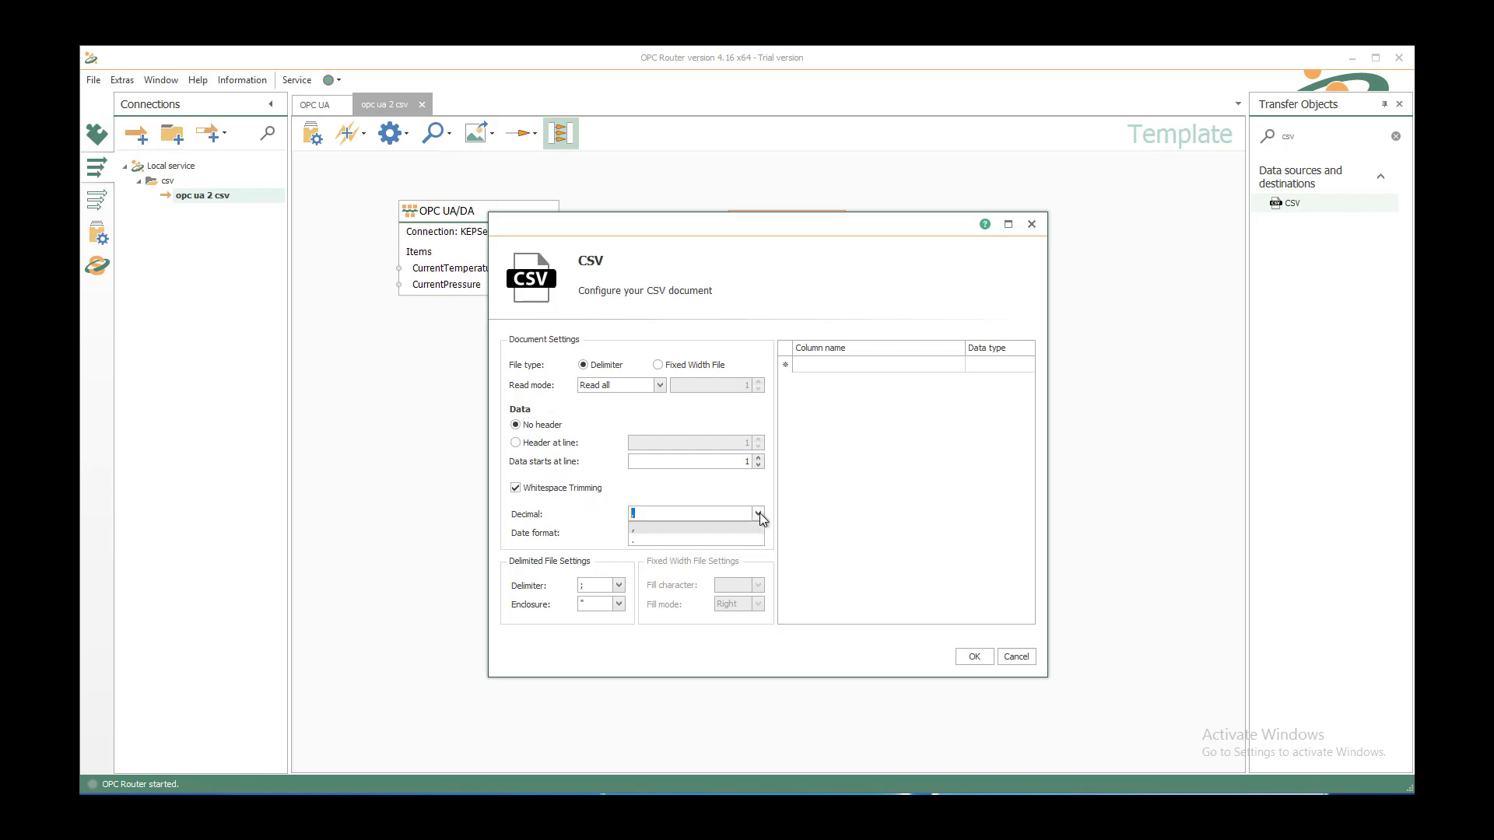
click(685, 542)
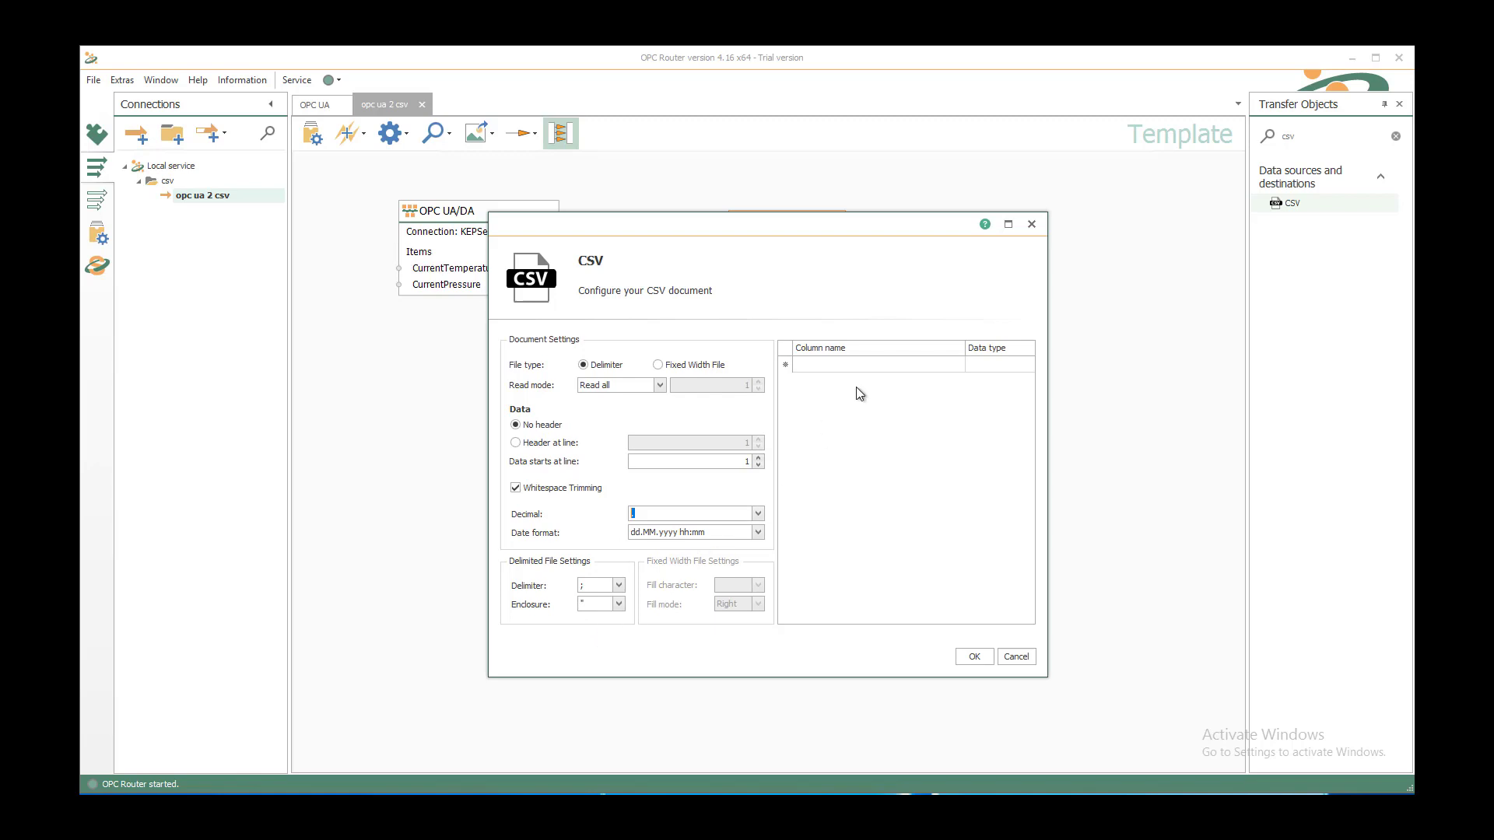
- Enter the CSV column names Temperature, Pressure and Timestamp
click(893, 365)
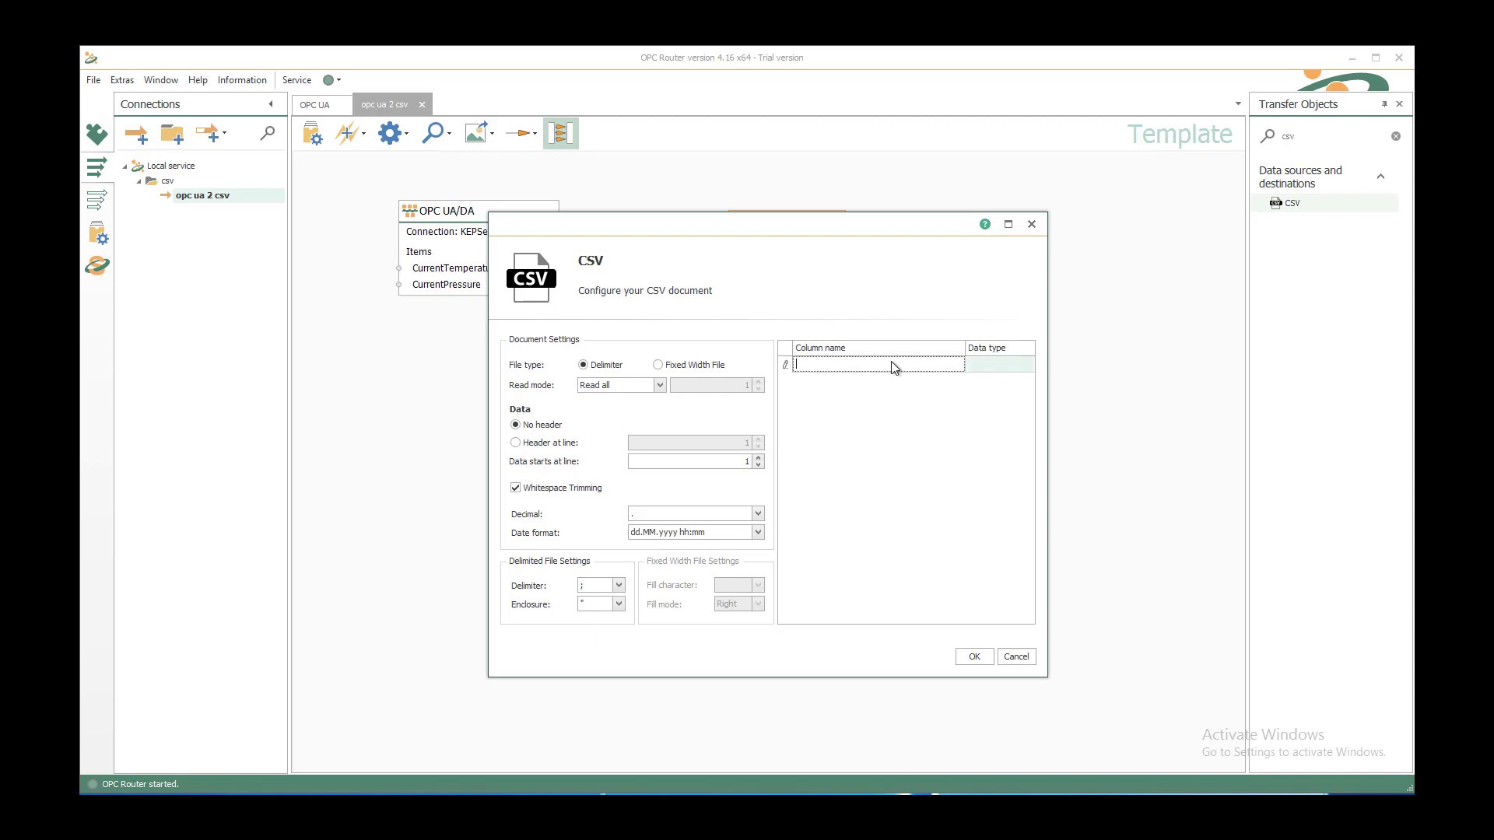
text(Temperature)
key(Return)
text(Pressure)
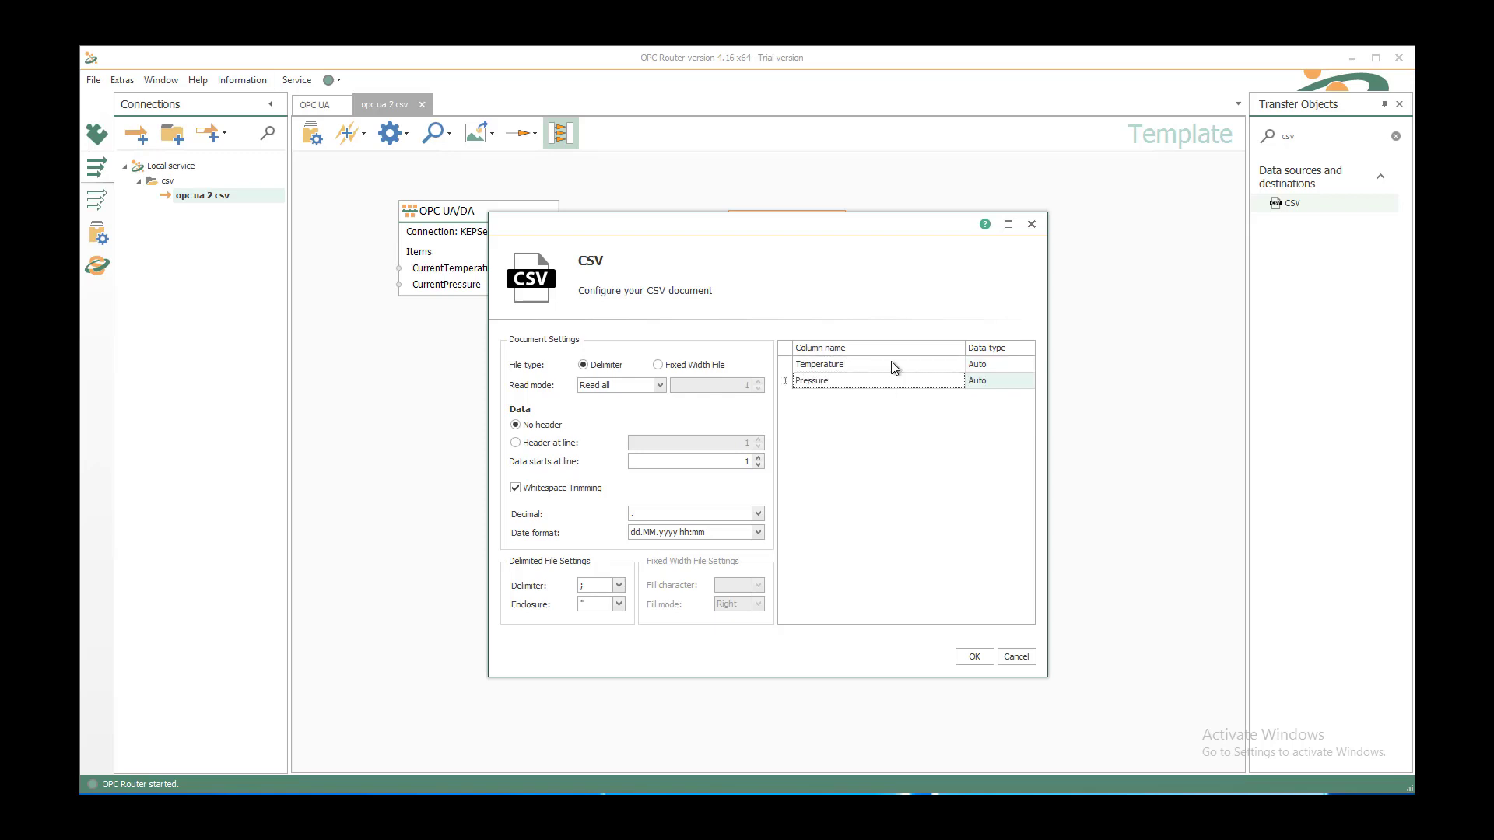
key(Return)
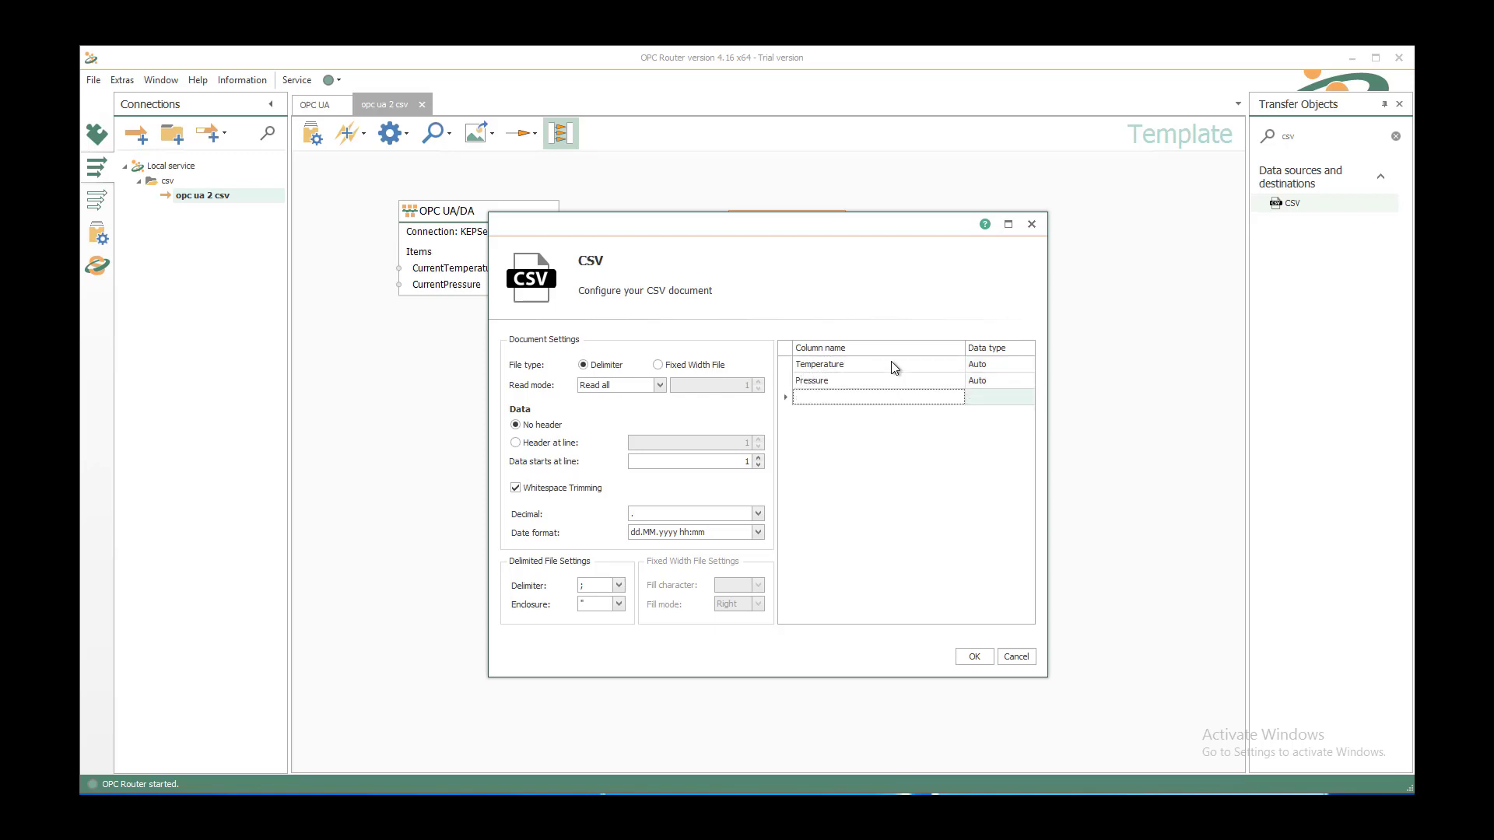
text(Timestamp)
- Confirm the CSV setup and wire CurrentTemperature→Temperature and CurrentPressure→Pressure, then clear the search
click(972, 658)
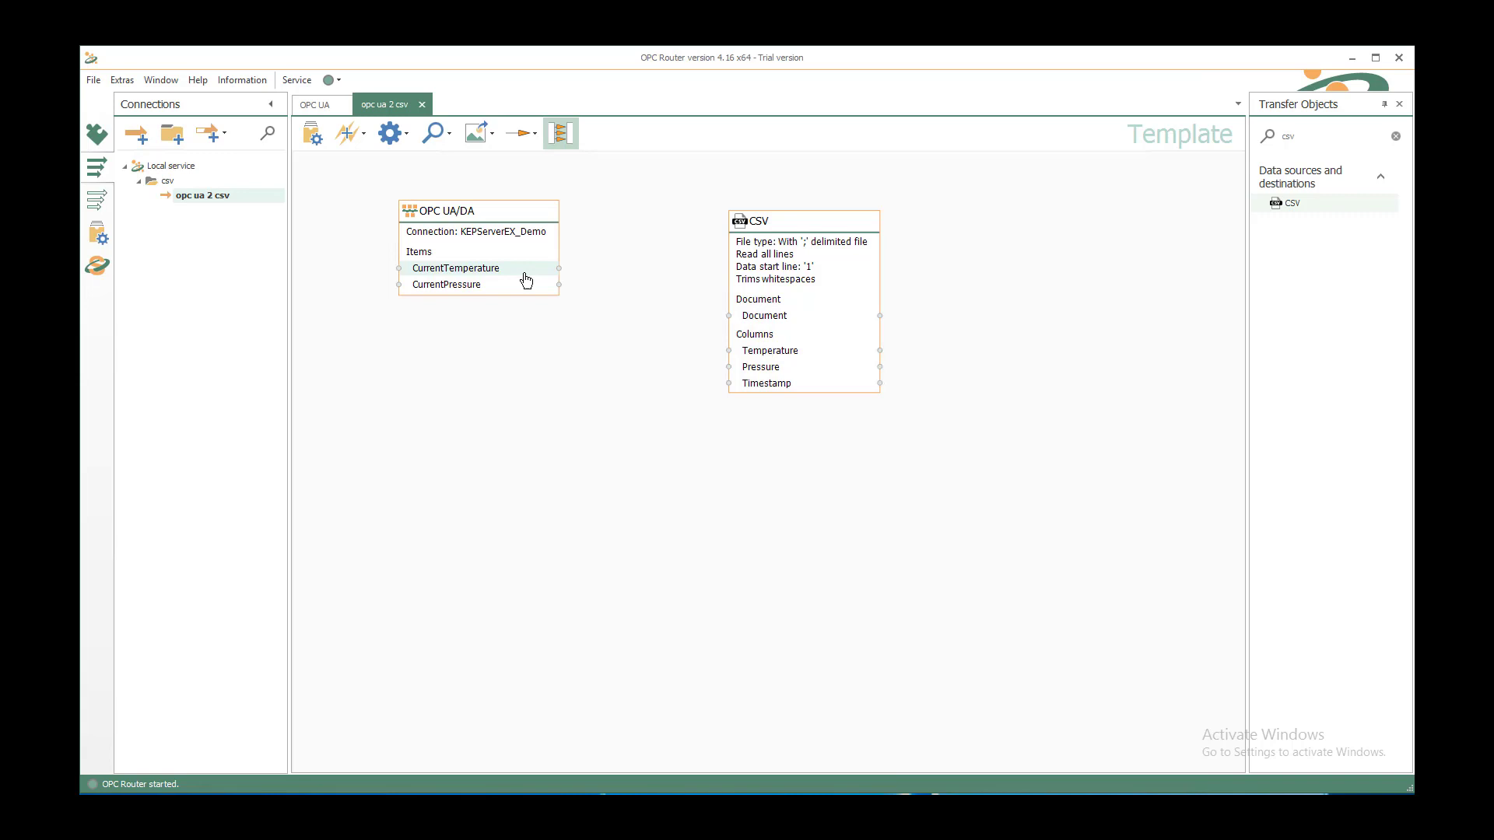
drag(513, 273, 791, 355)
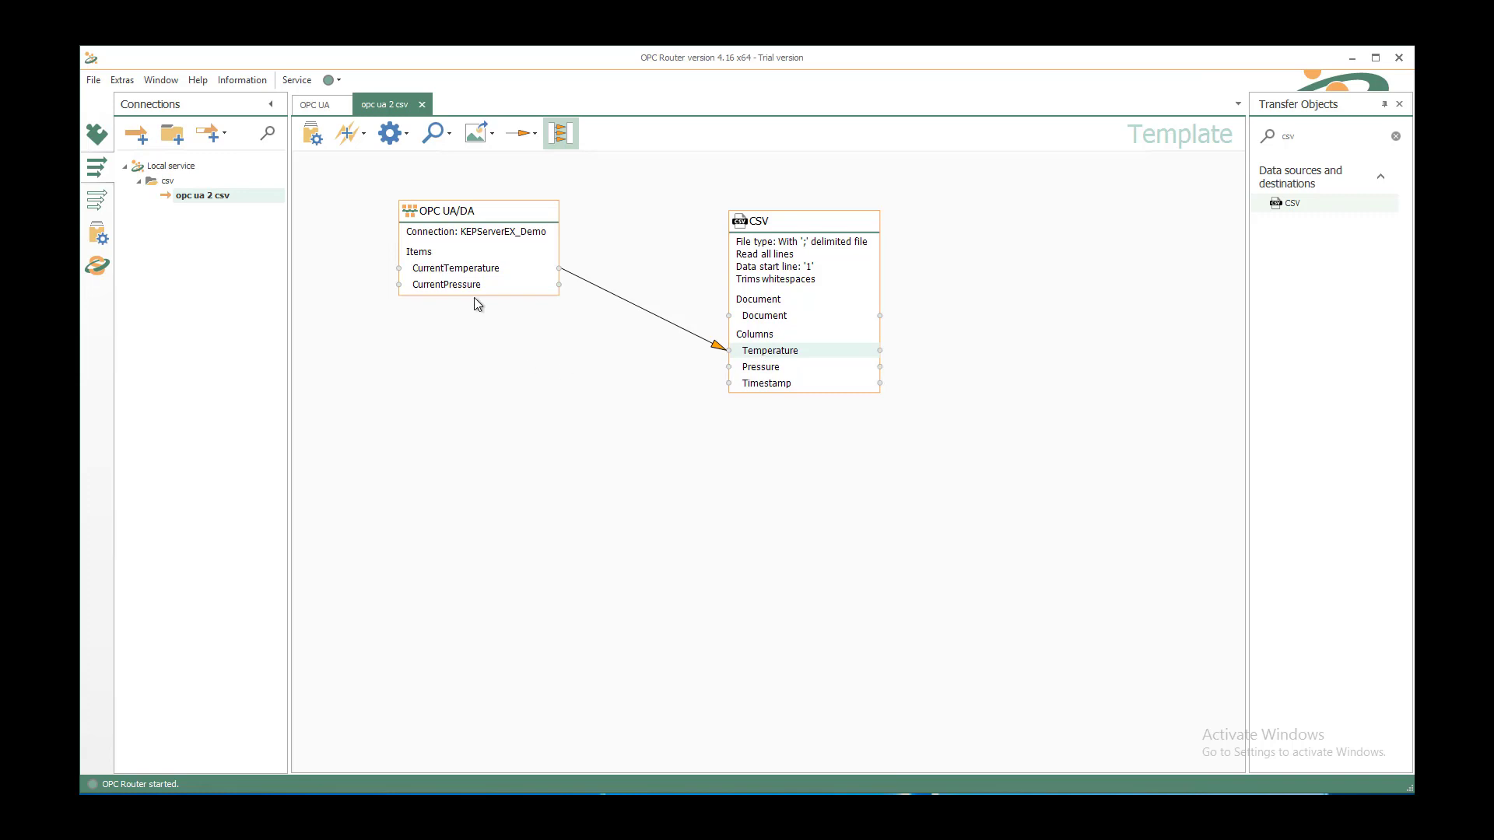
drag(476, 293, 767, 375)
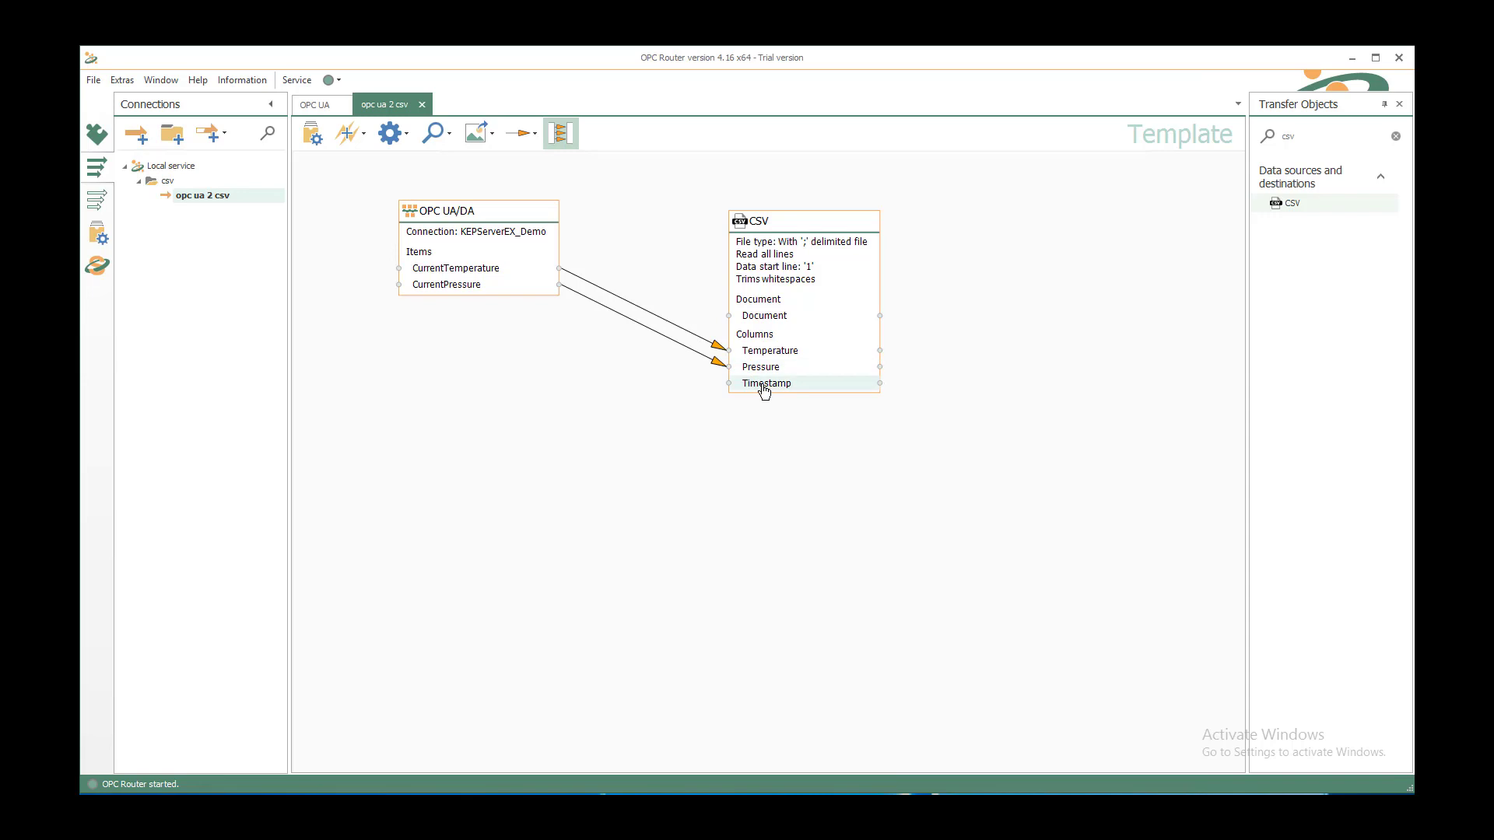
click(1396, 137)
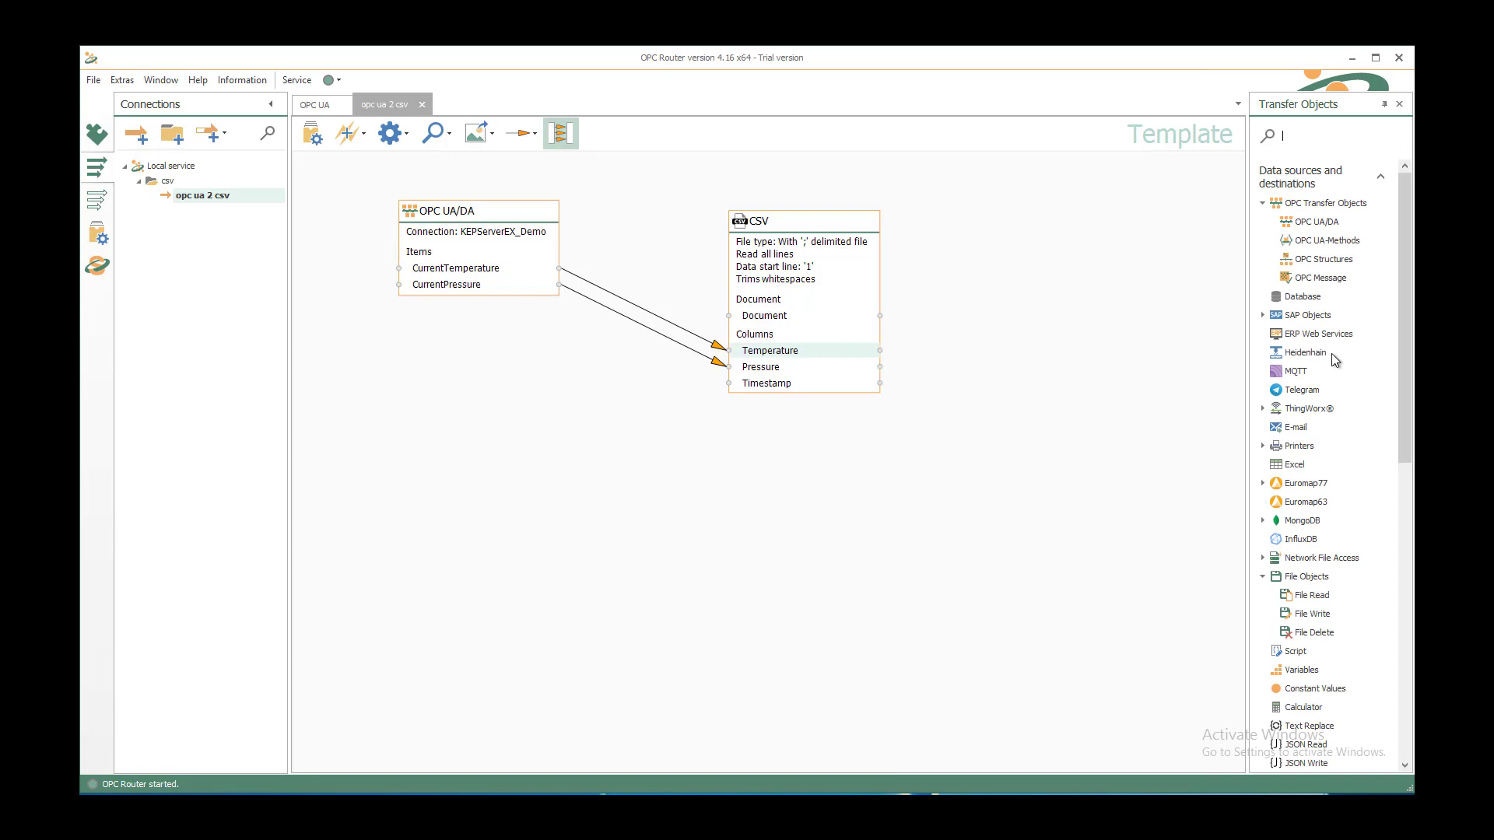
- Place a Variables block on the canvas that provides SystemTimeUTC
drag(1292, 674, 403, 330)
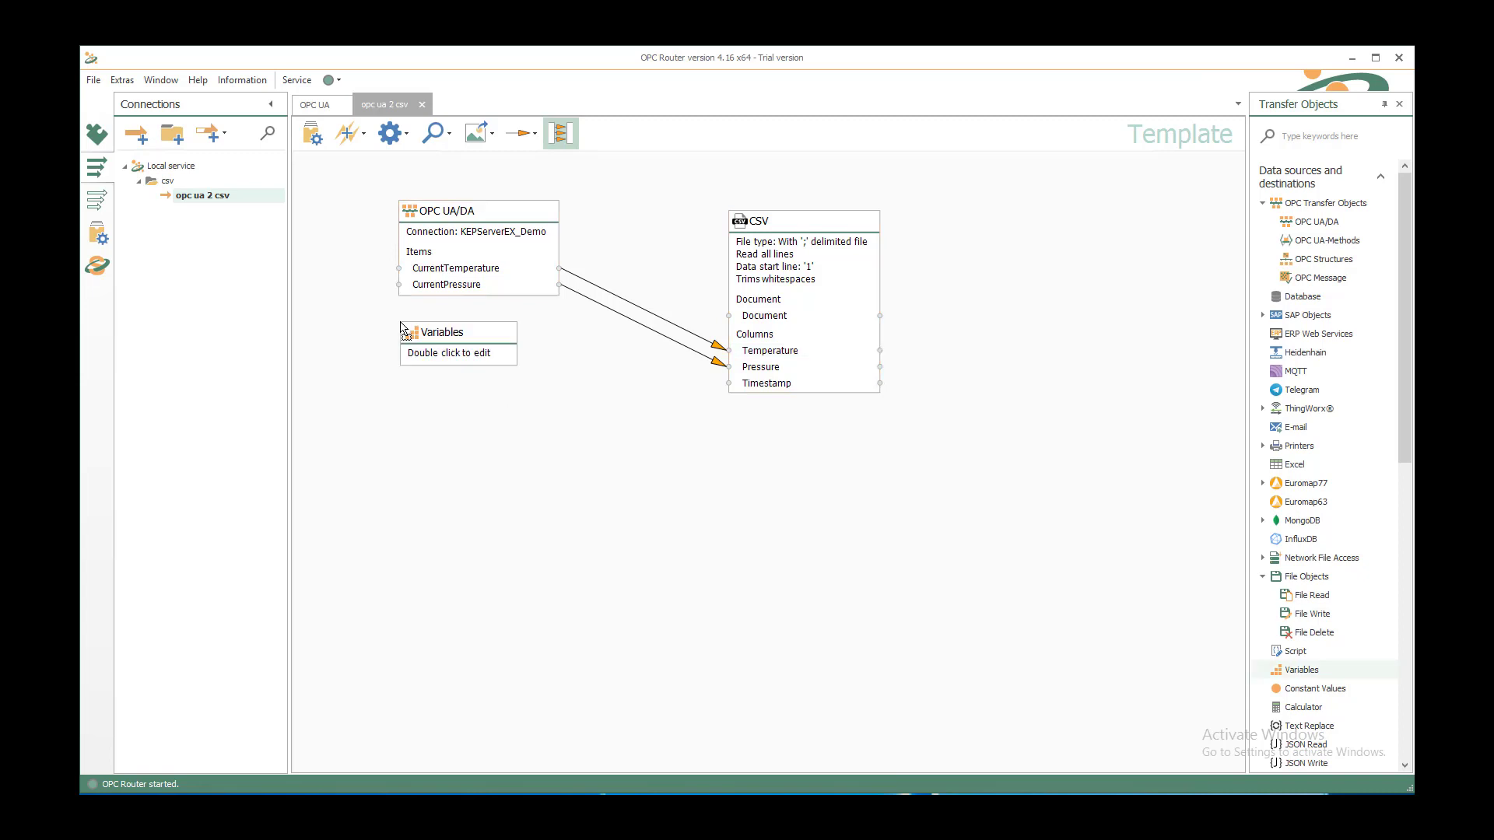
double_click(429, 346)
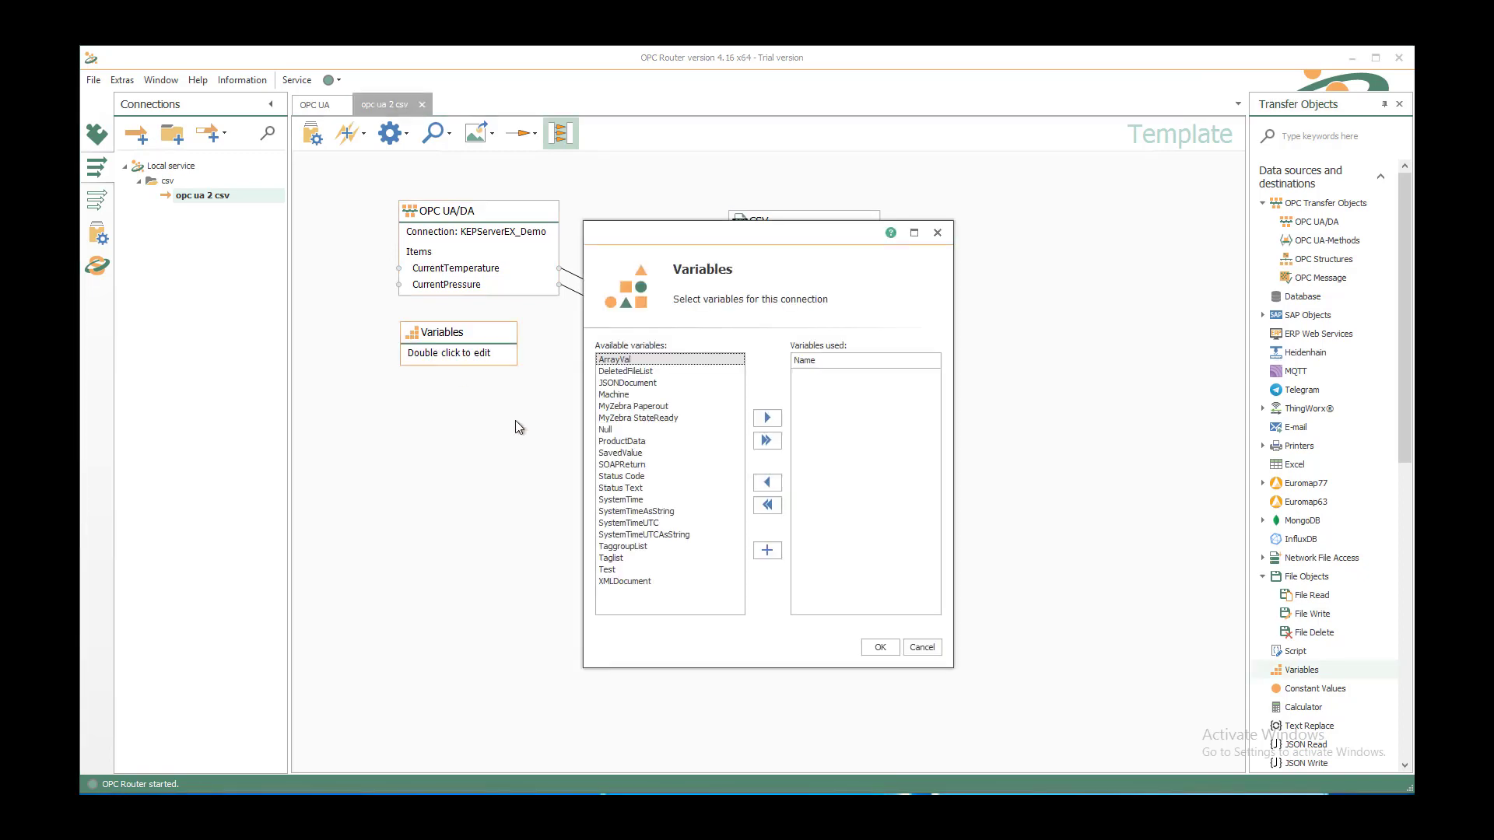
click(631, 524)
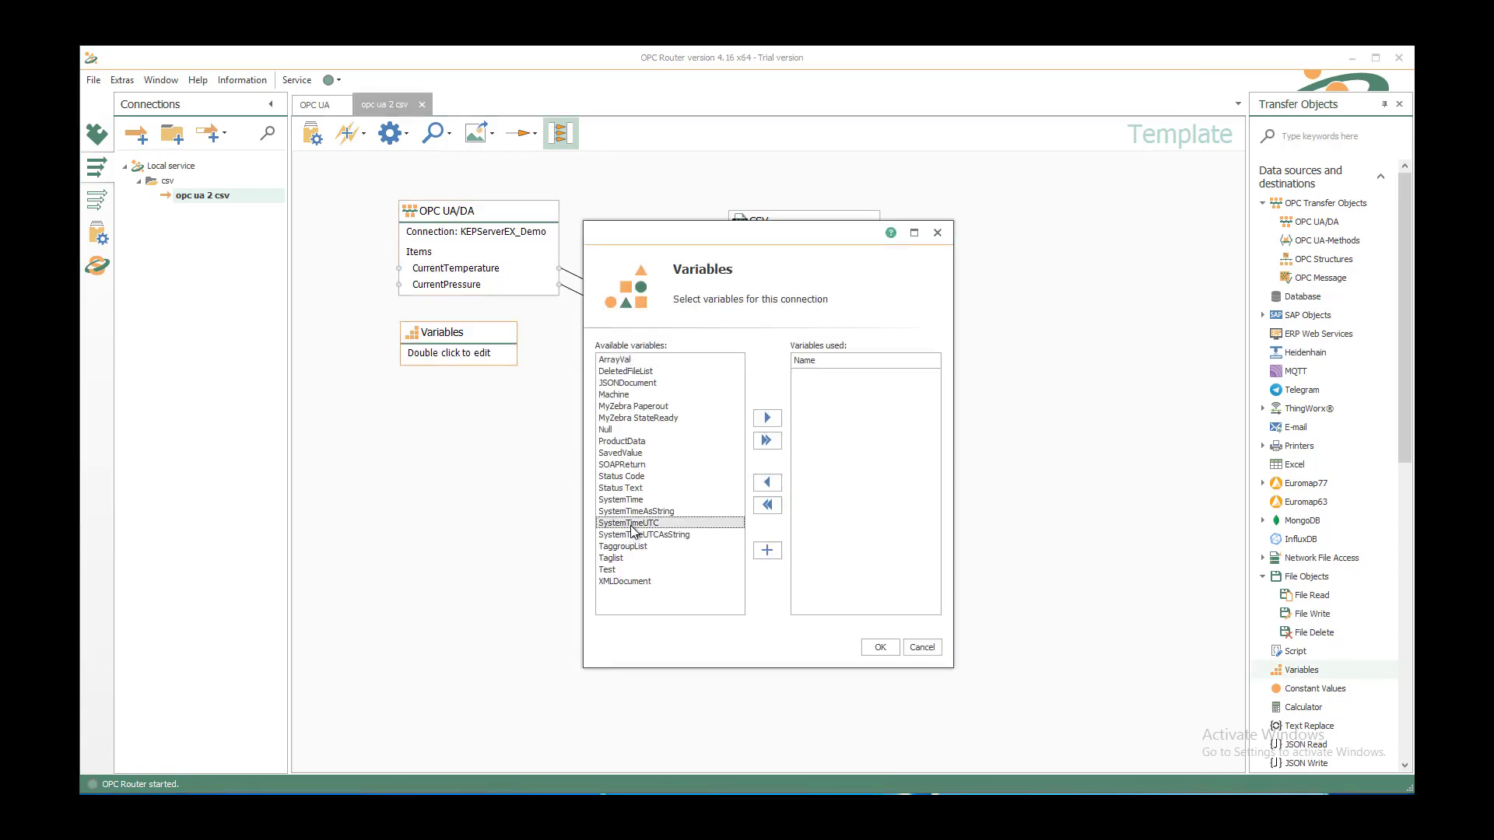
click(769, 417)
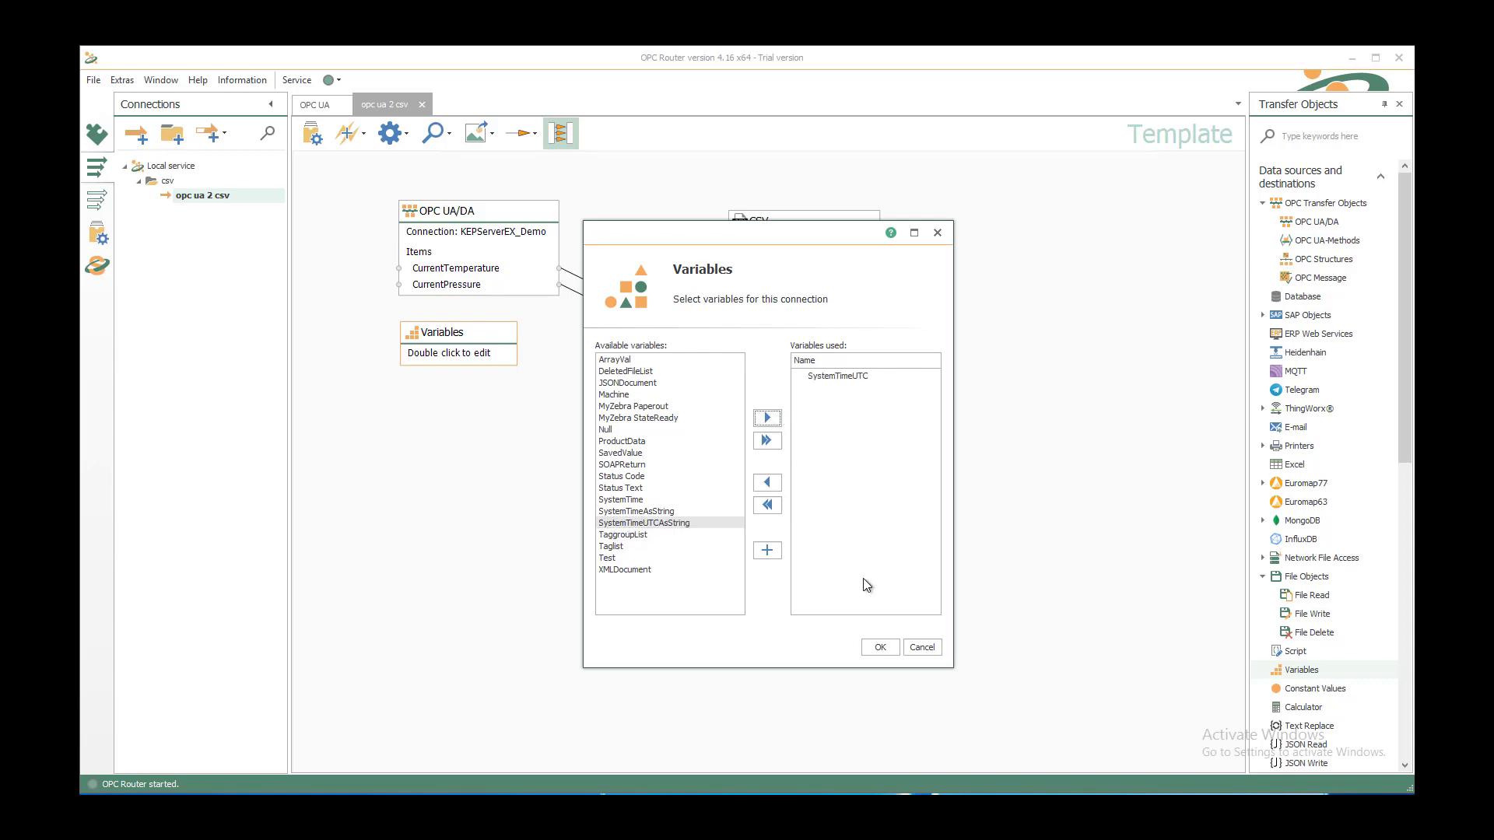
click(880, 646)
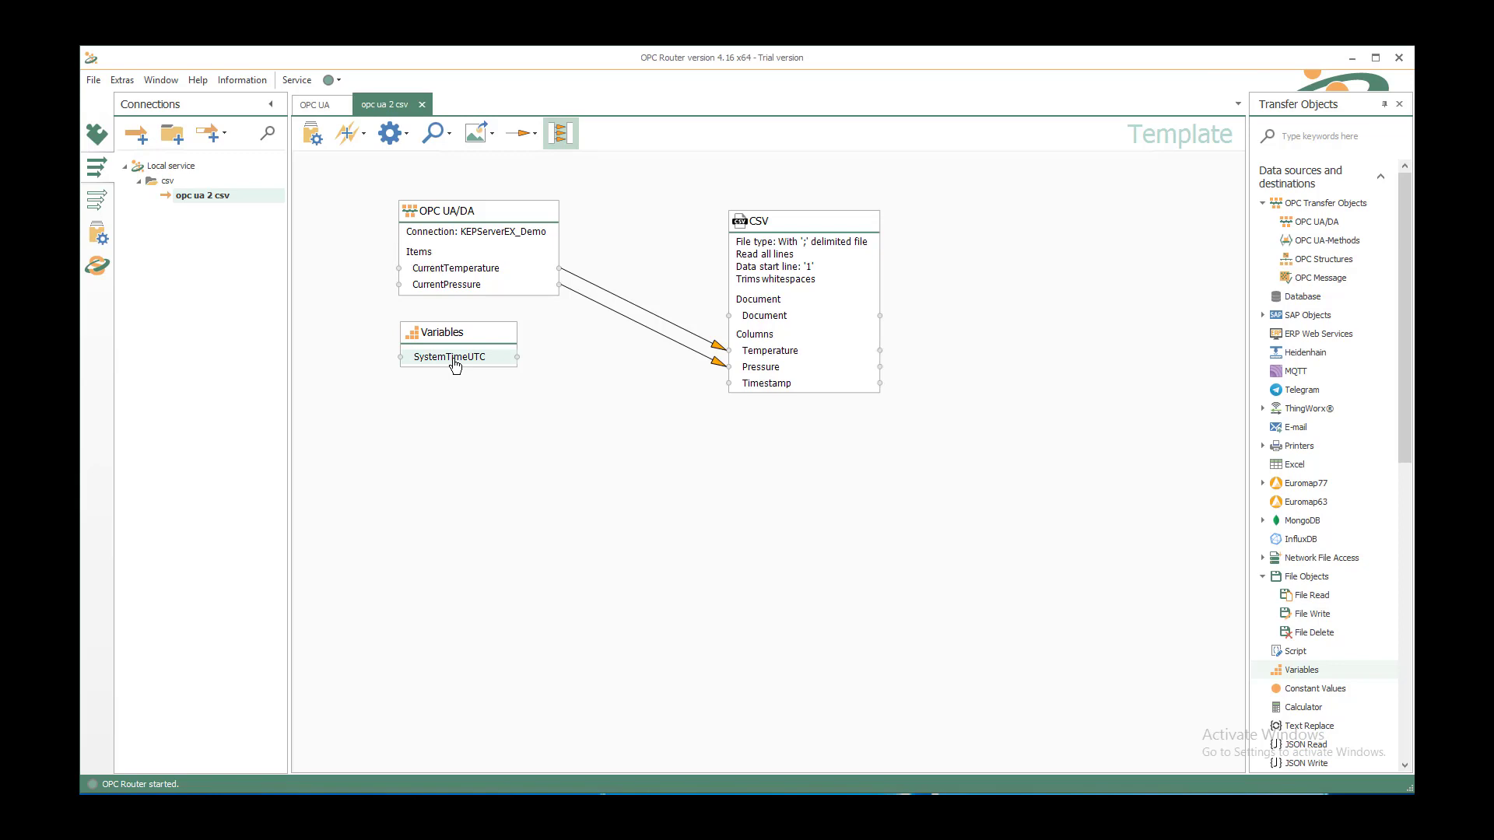
- Link SystemTimeUTC to the CSV Timestamp column, shift the CSV block, and place a File Write block
drag(457, 359, 754, 389)
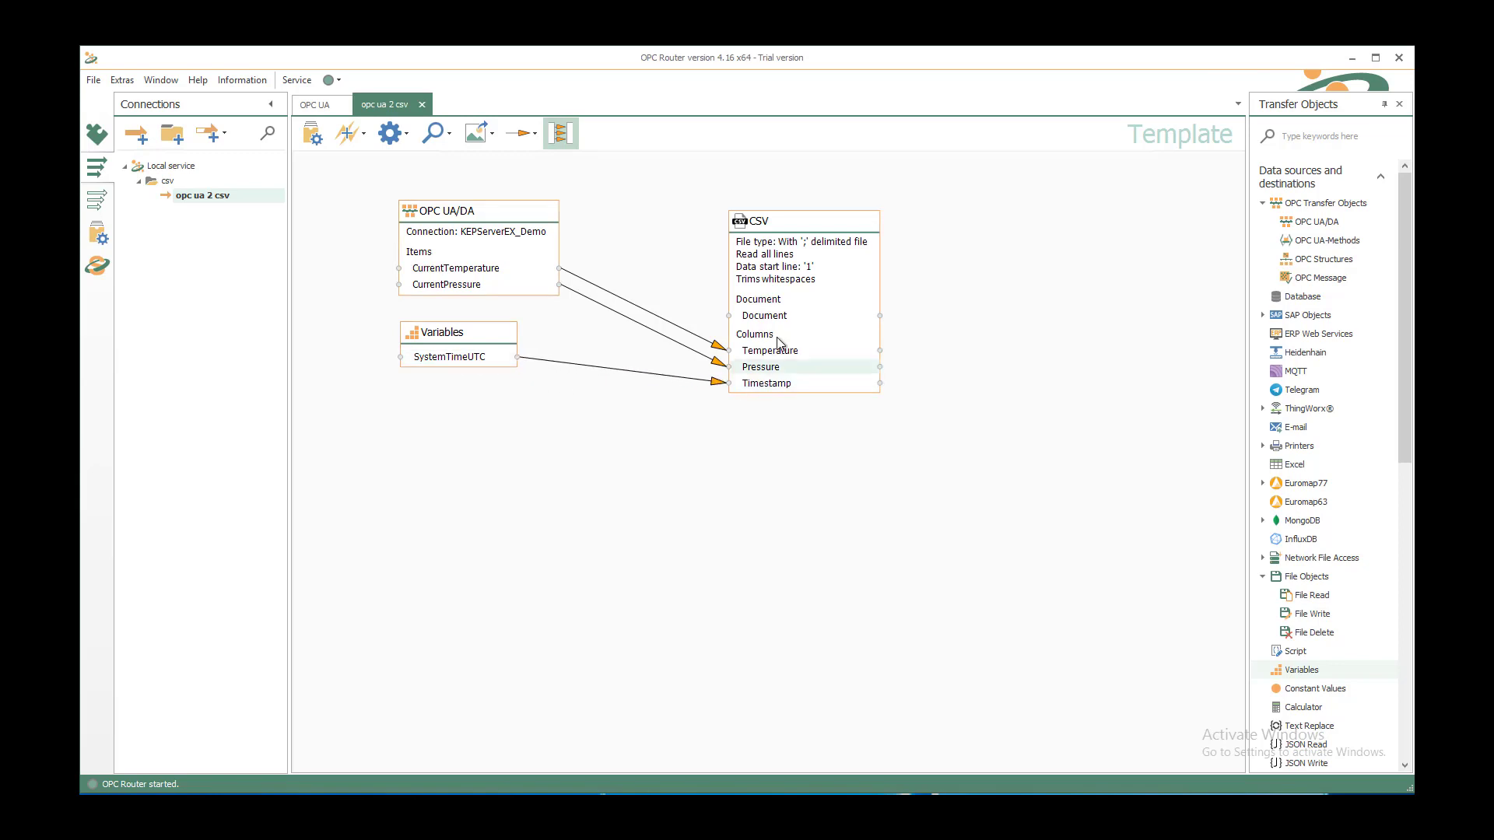
drag(794, 226, 777, 188)
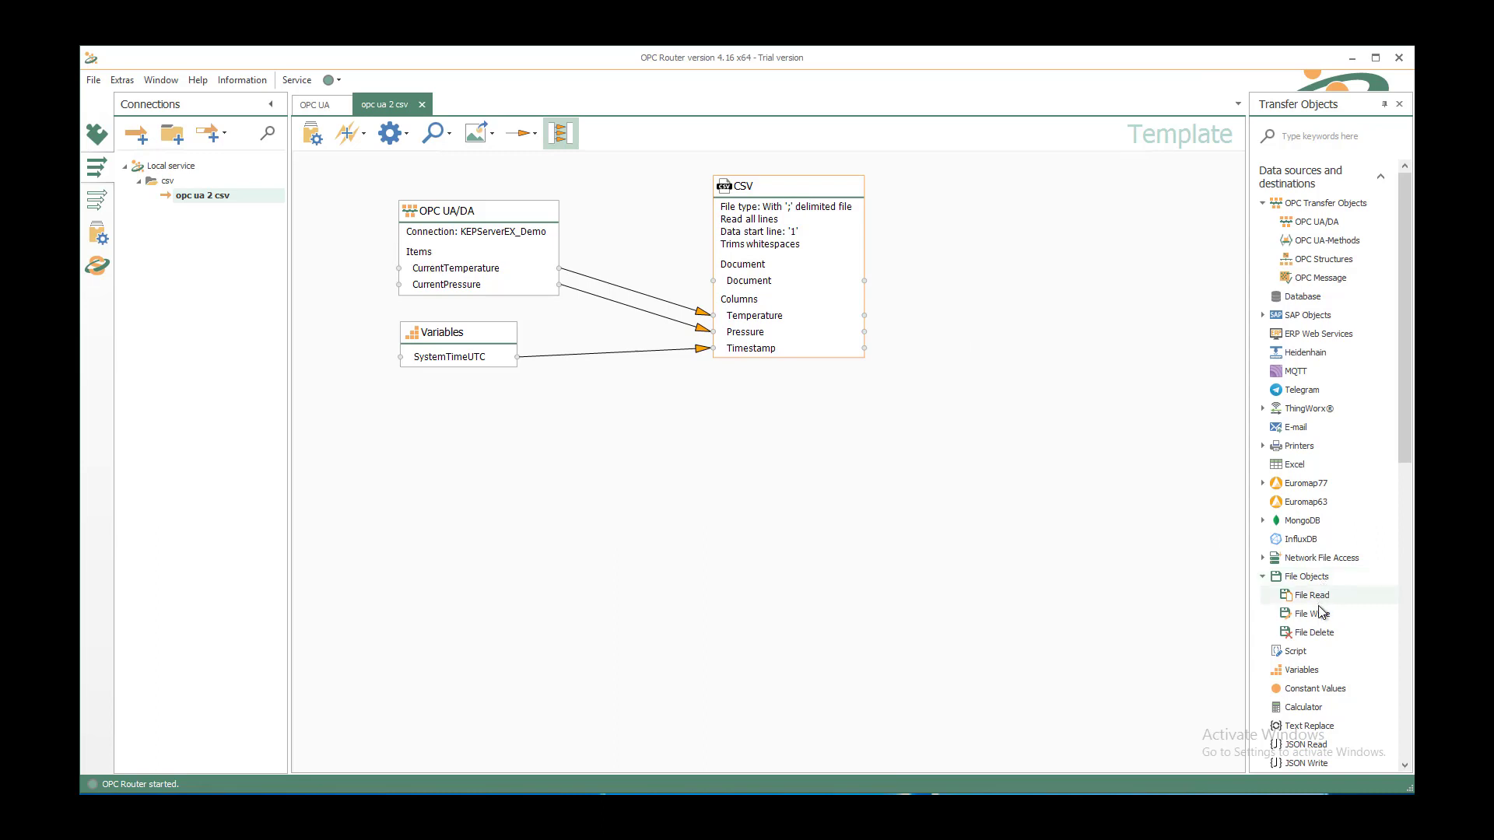
drag(1314, 614, 1069, 225)
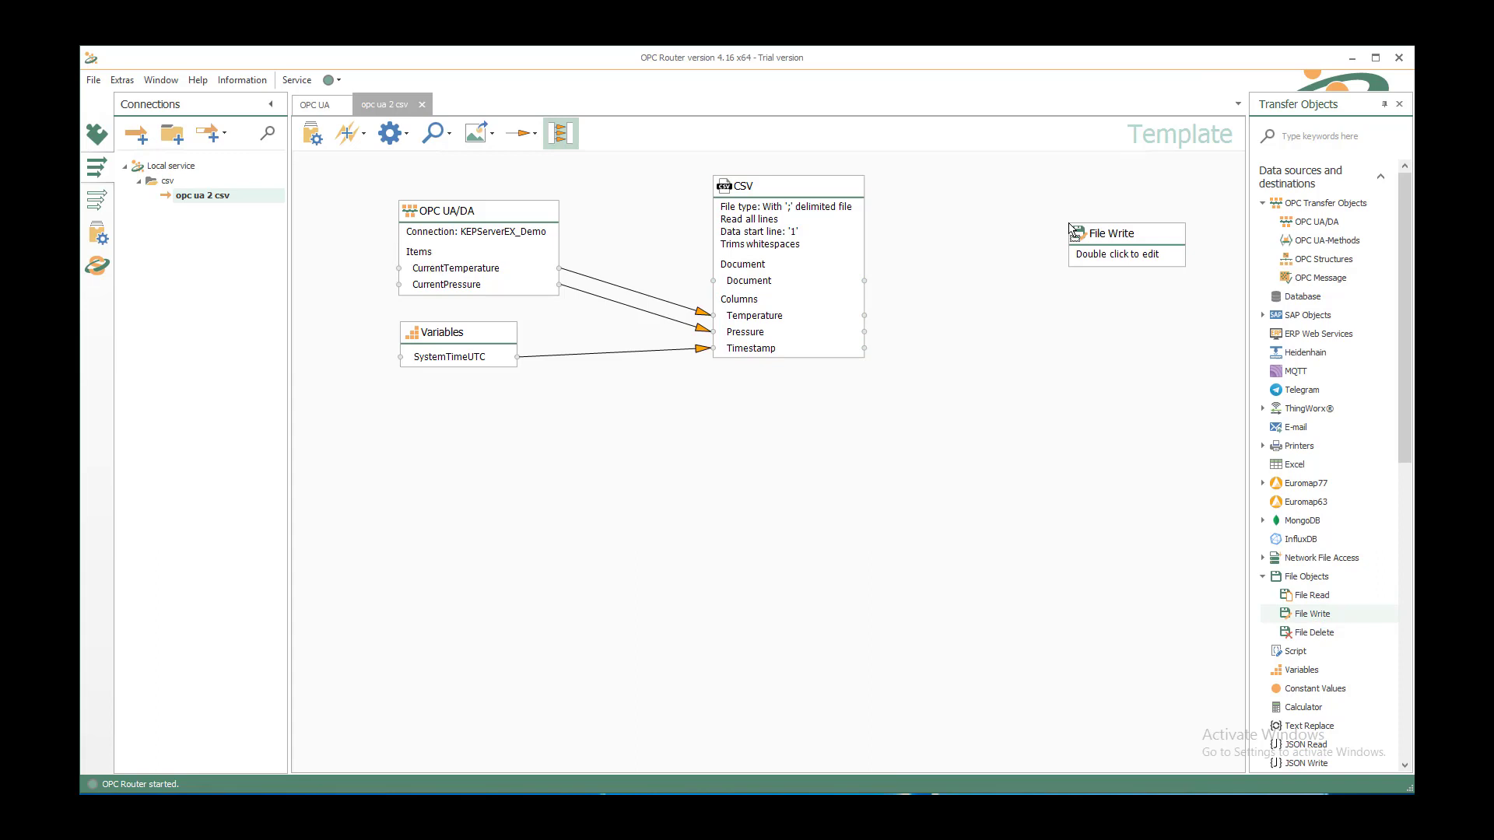
- Give the File Write block a static output folder of C:\Test\csv_demo
double_click(1094, 244)
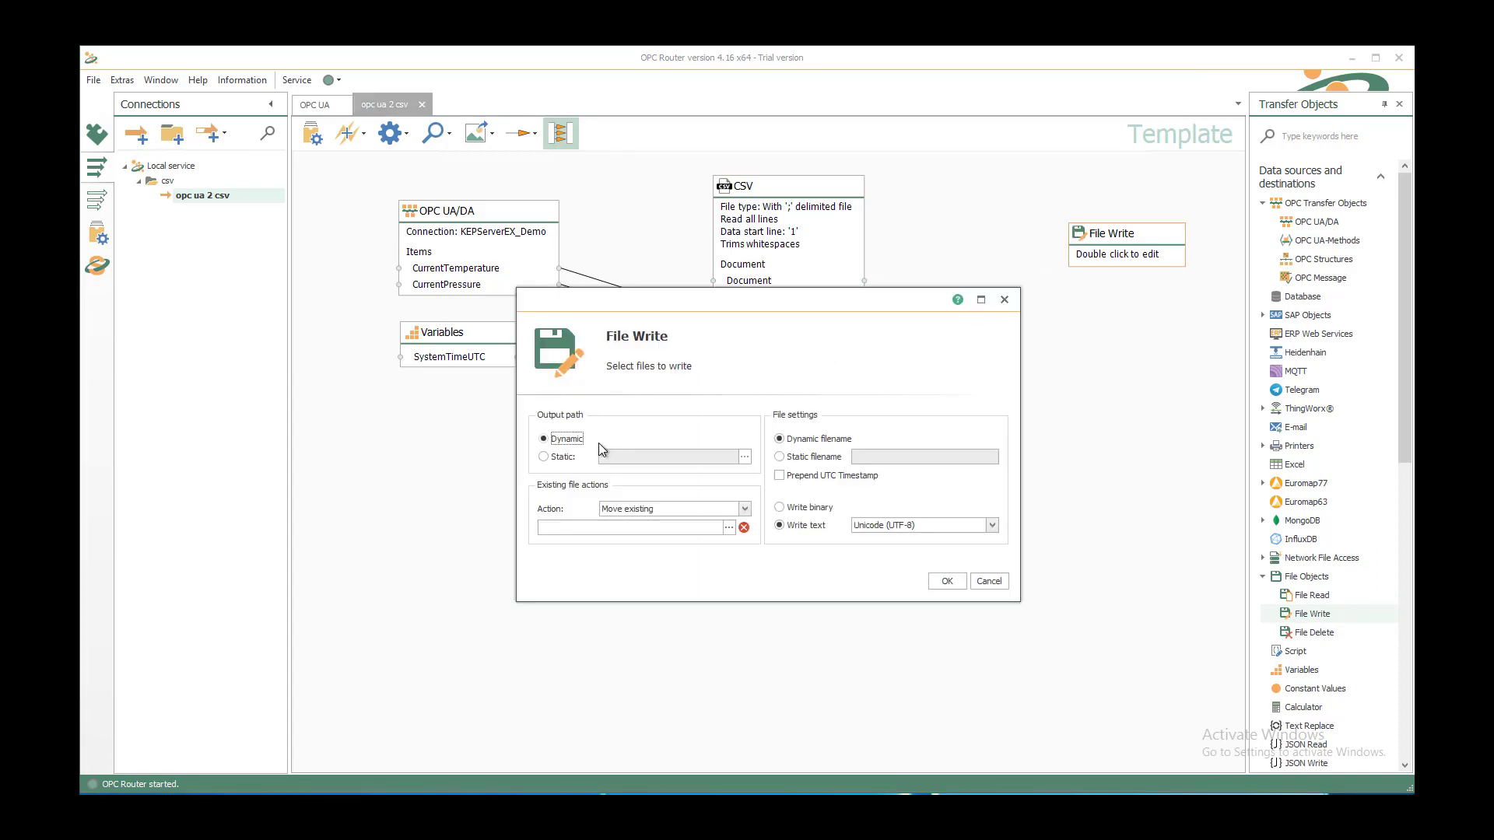
click(561, 459)
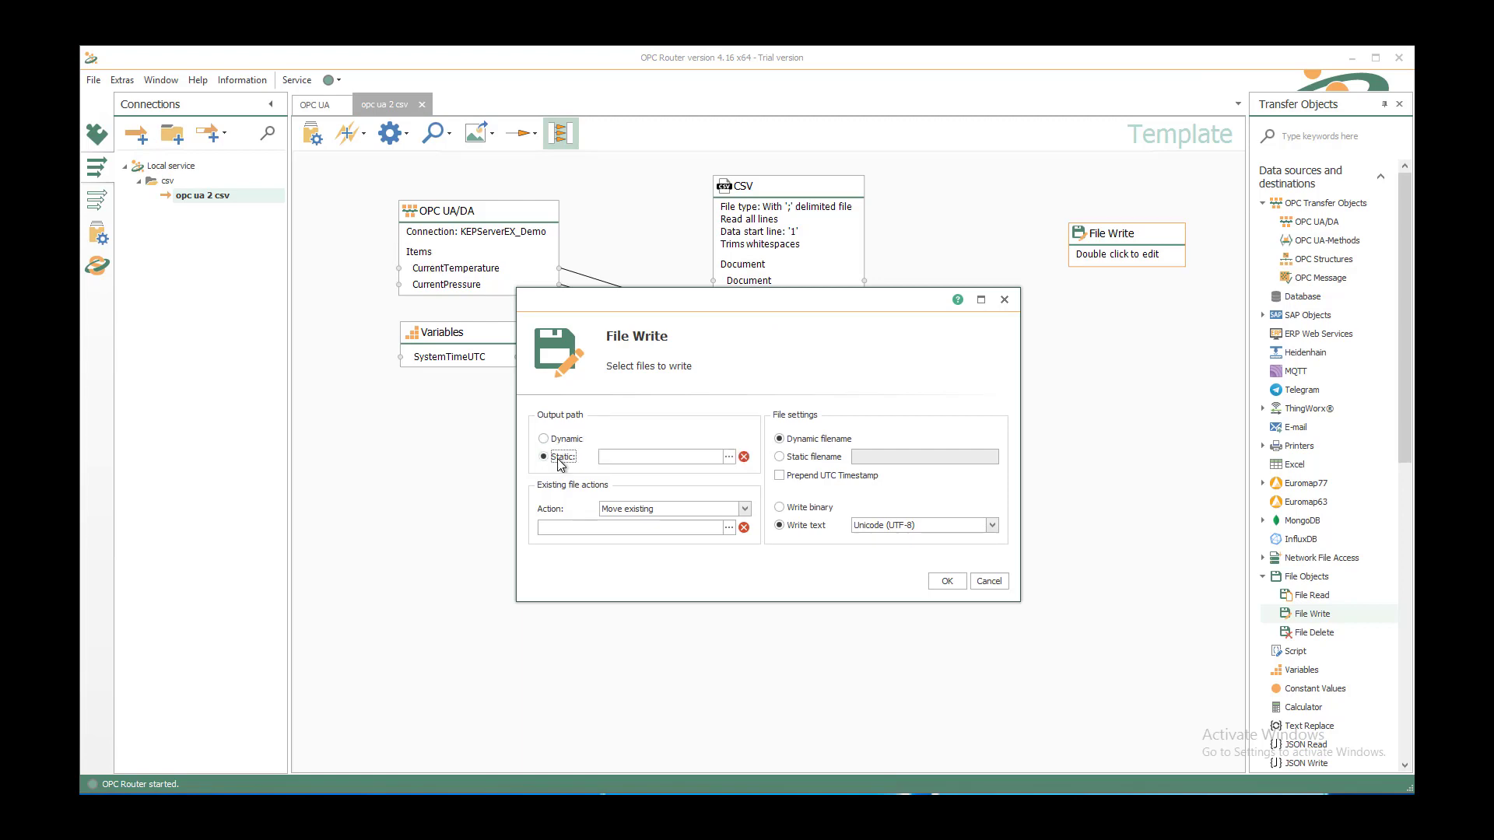
click(730, 457)
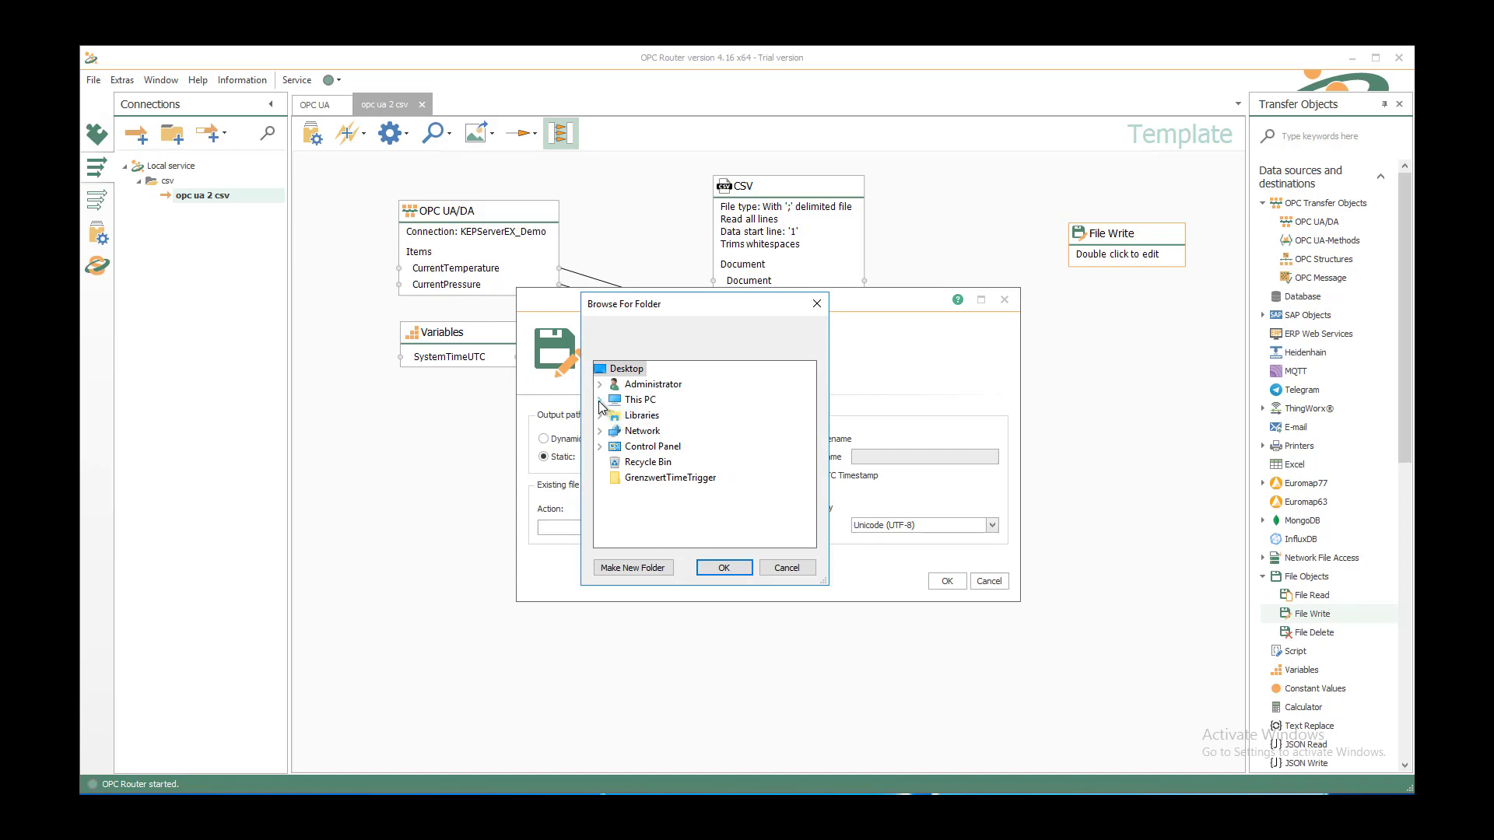
click(600, 400)
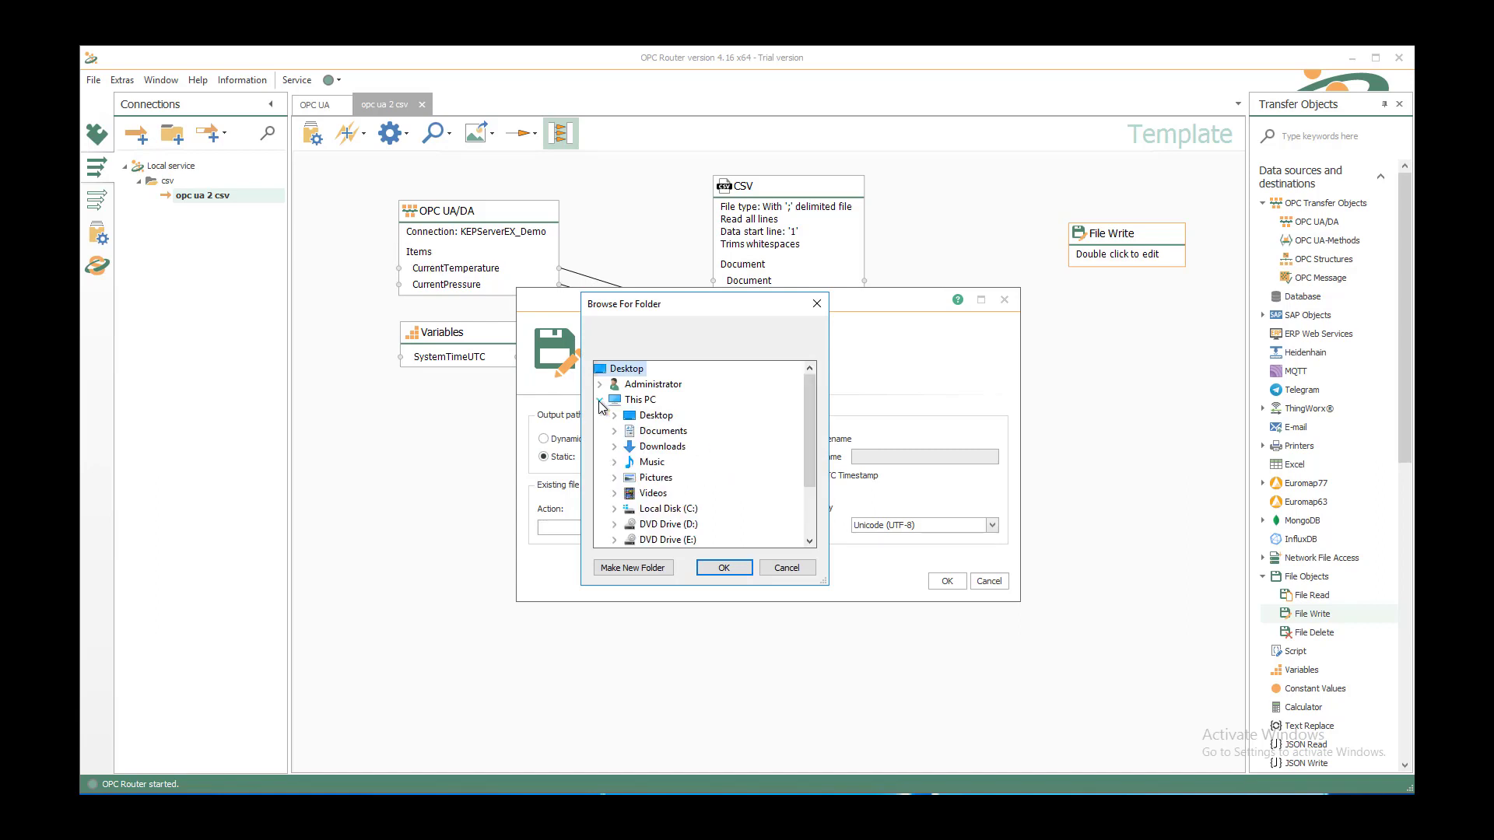
double_click(662, 509)
double_click(663, 510)
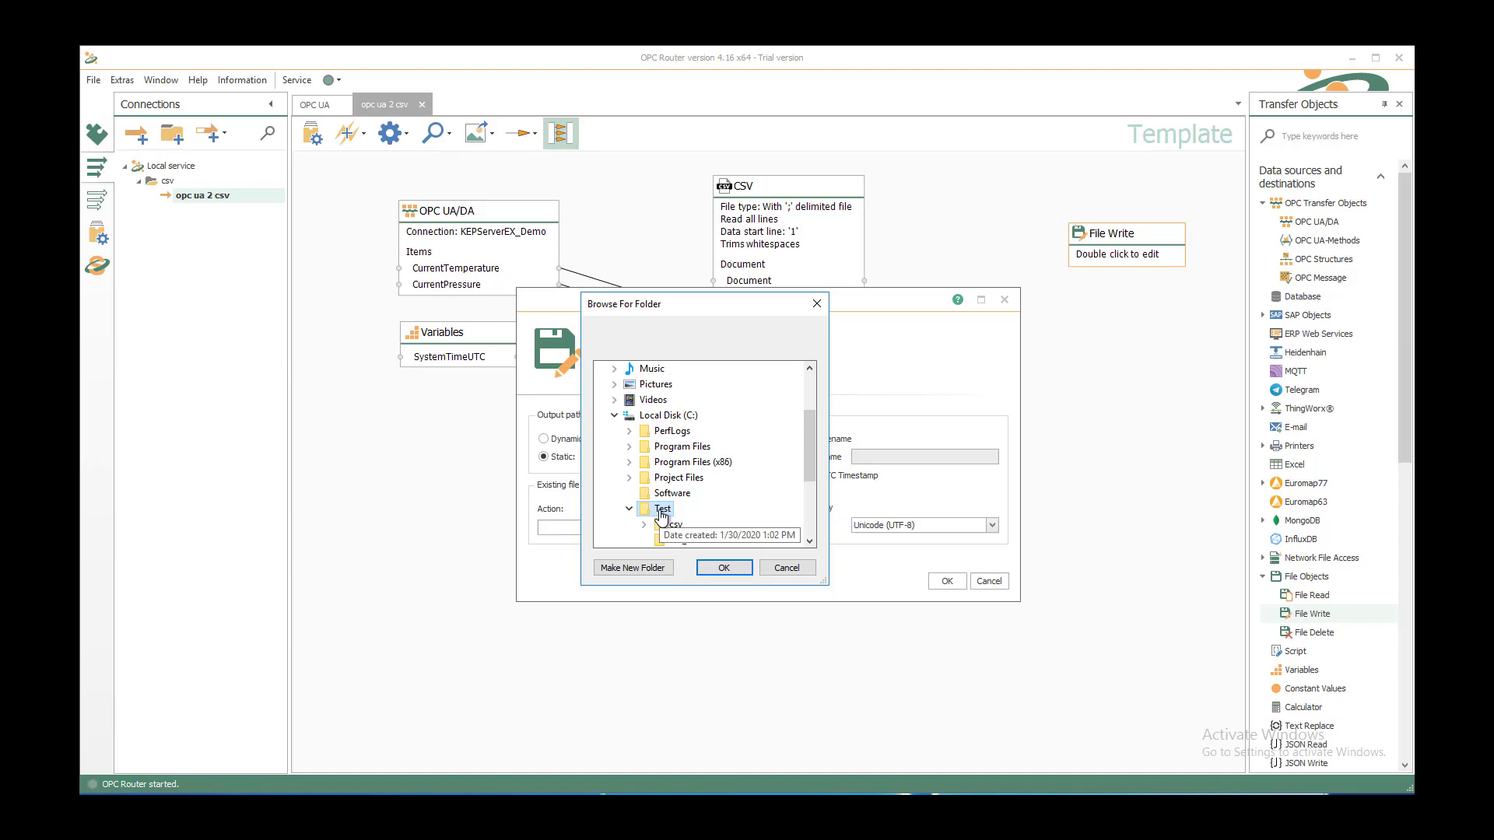
click(688, 540)
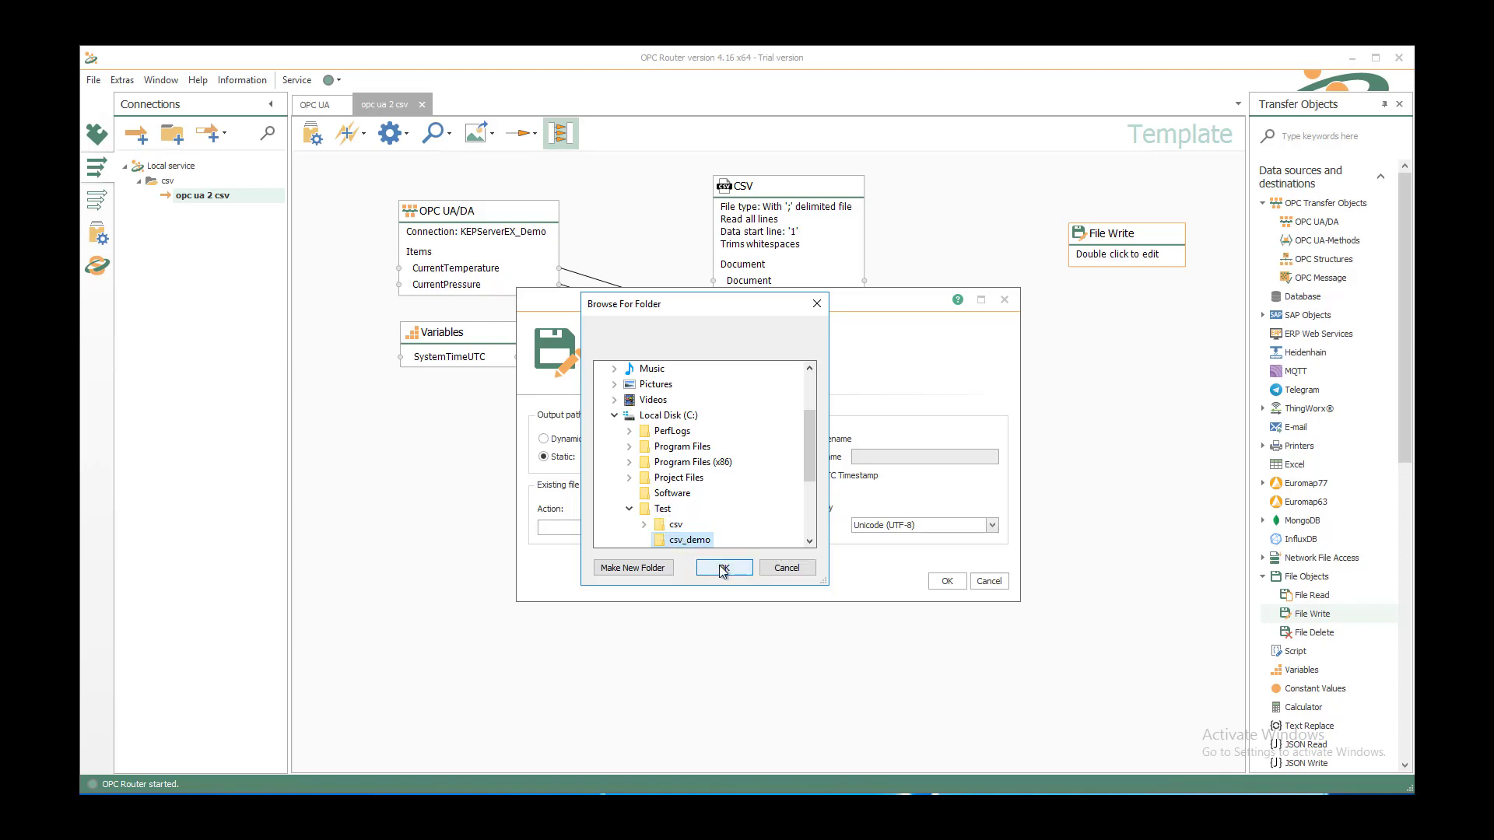
click(723, 568)
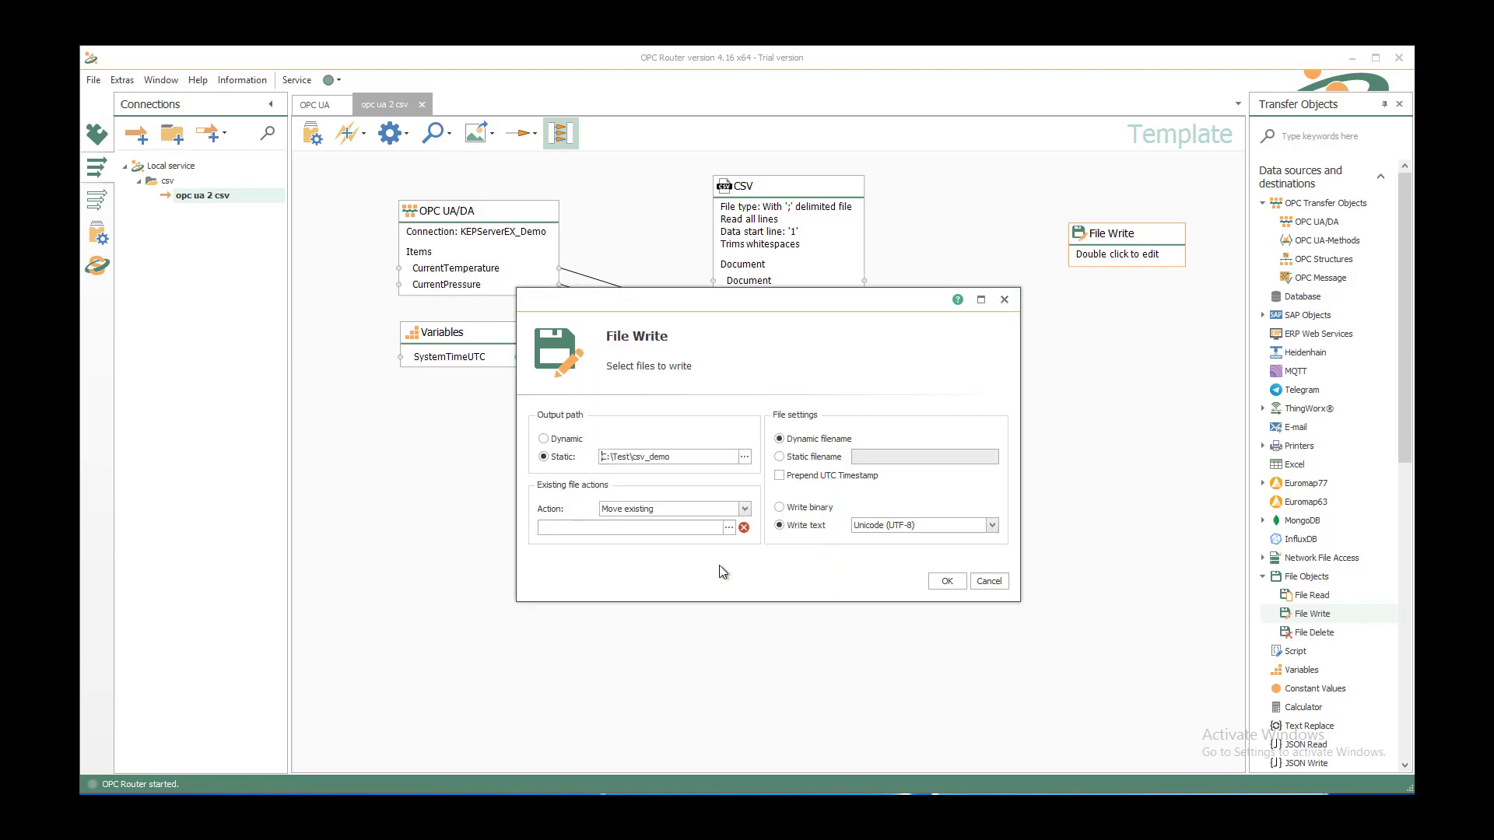
- Set the static file name ProcessValues_Machine1.csv with the Append action, and confirm
click(830, 459)
text(Pro)
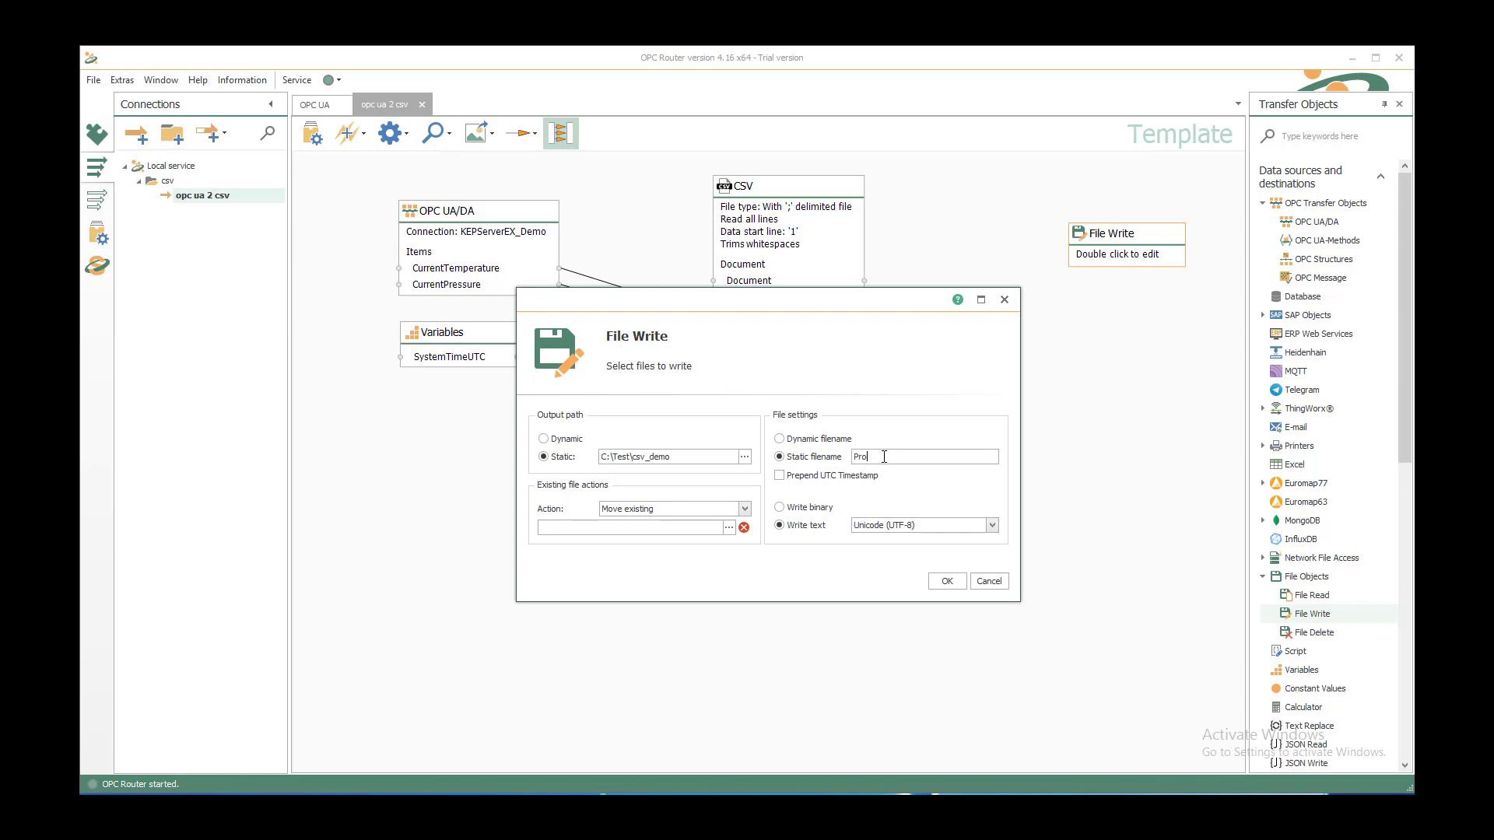
text(cessValues_Machine1.csv)
click(743, 509)
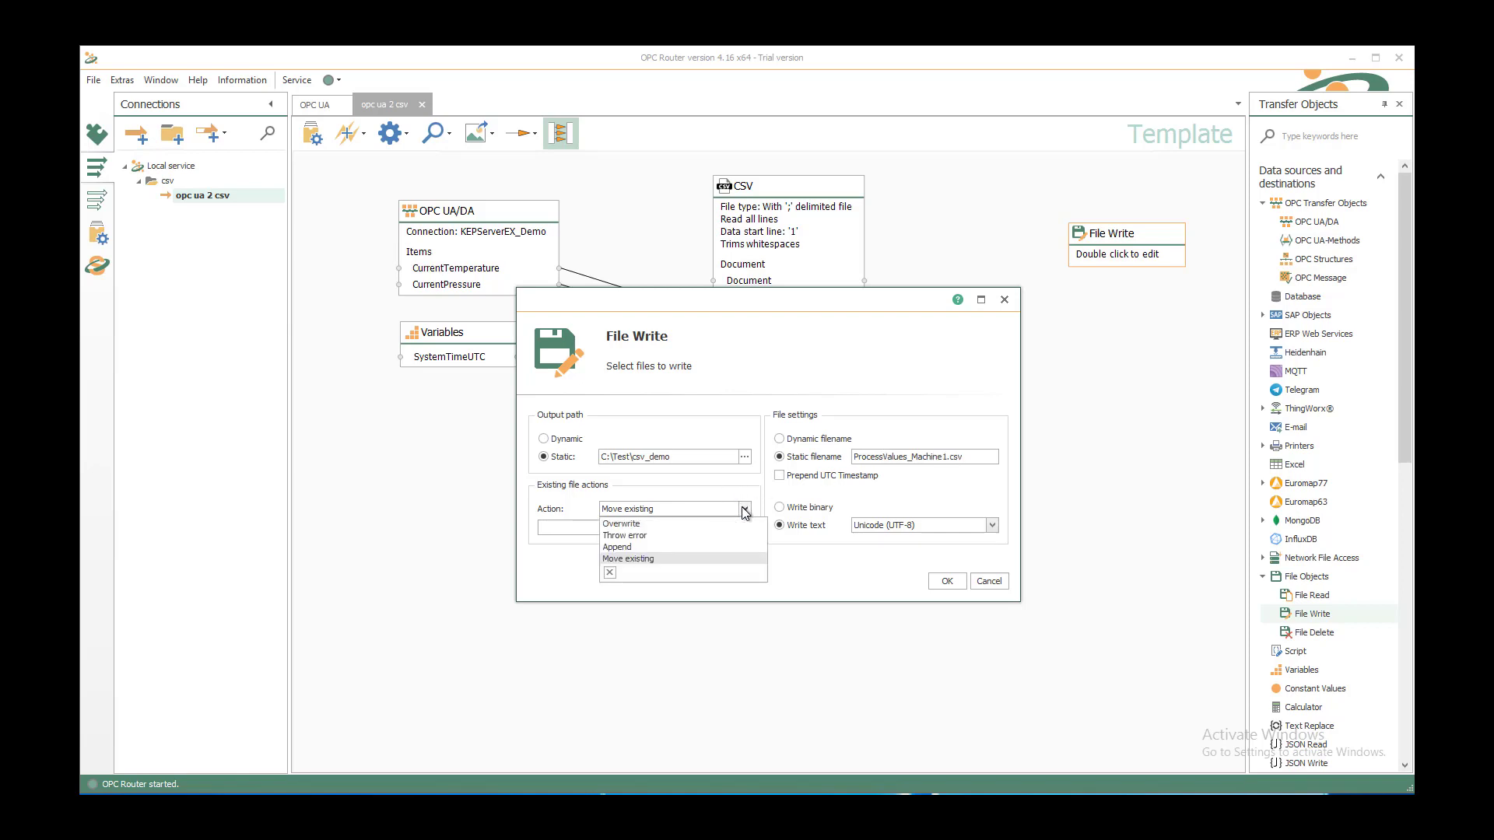
click(648, 548)
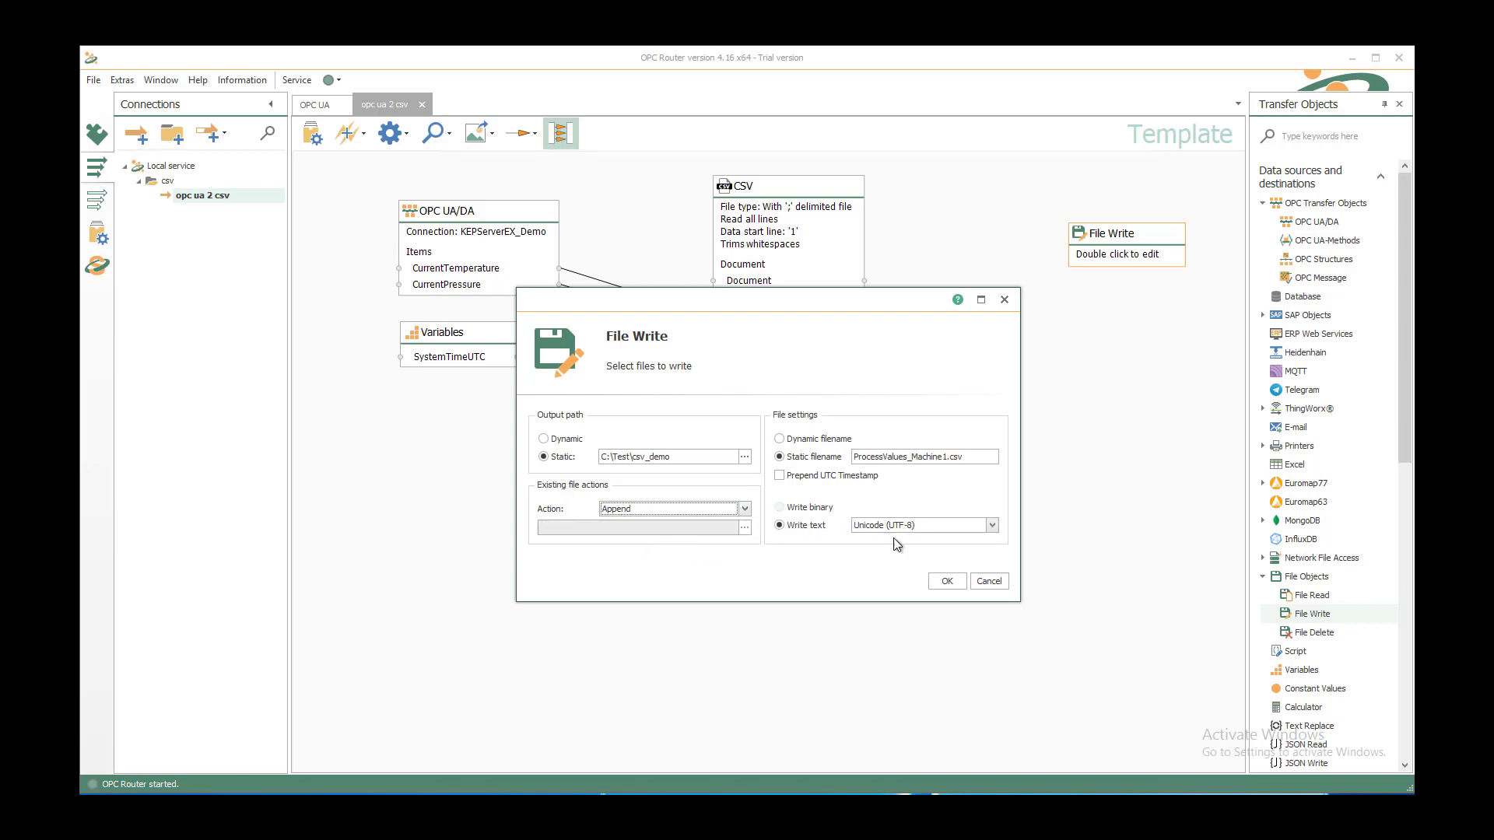
click(947, 583)
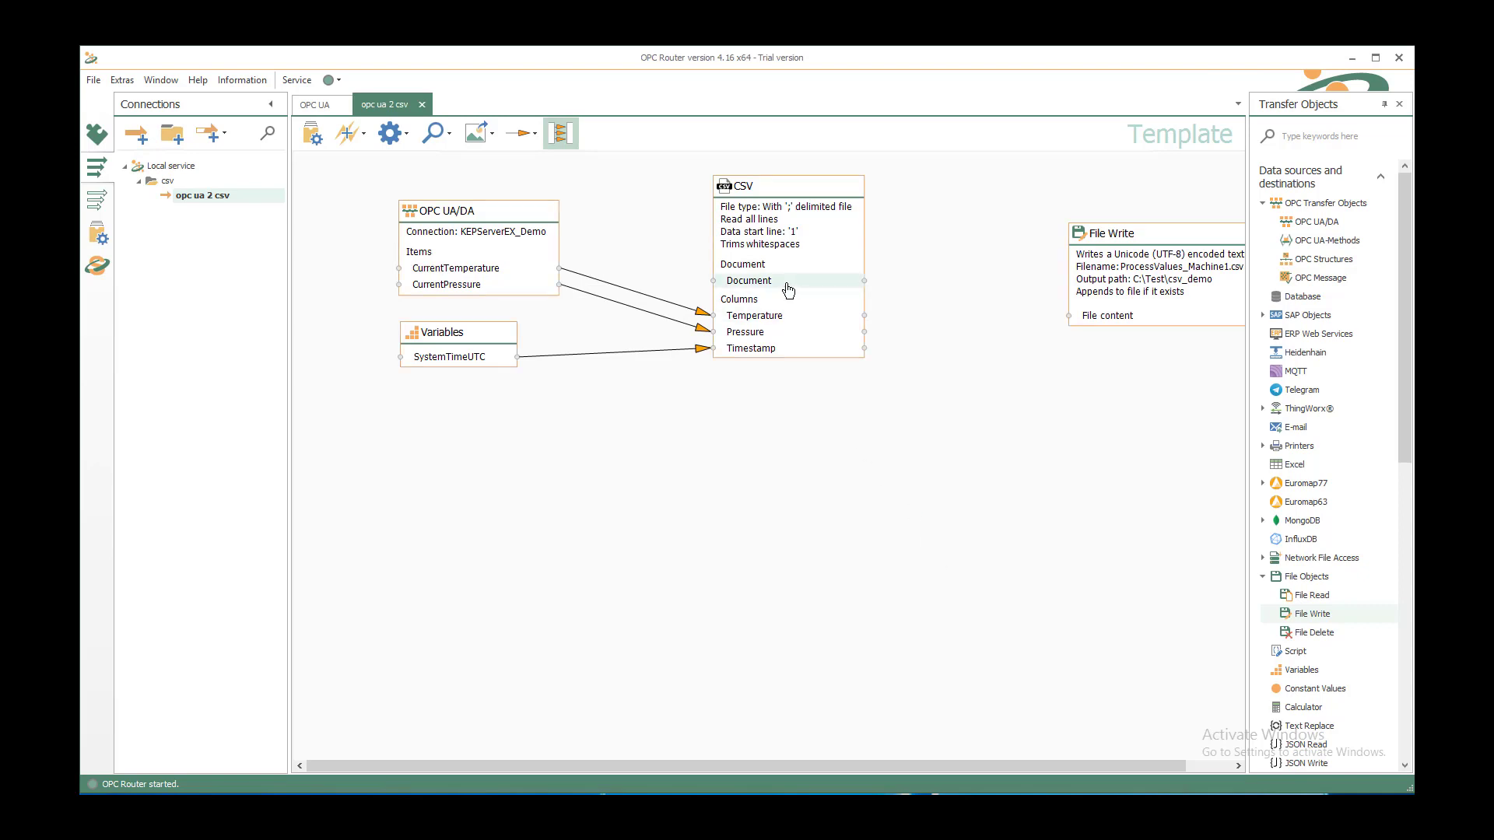
- Feed the CSV Document output into File Write's file content and scroll to the OPC triggers
drag(820, 289, 1073, 316)
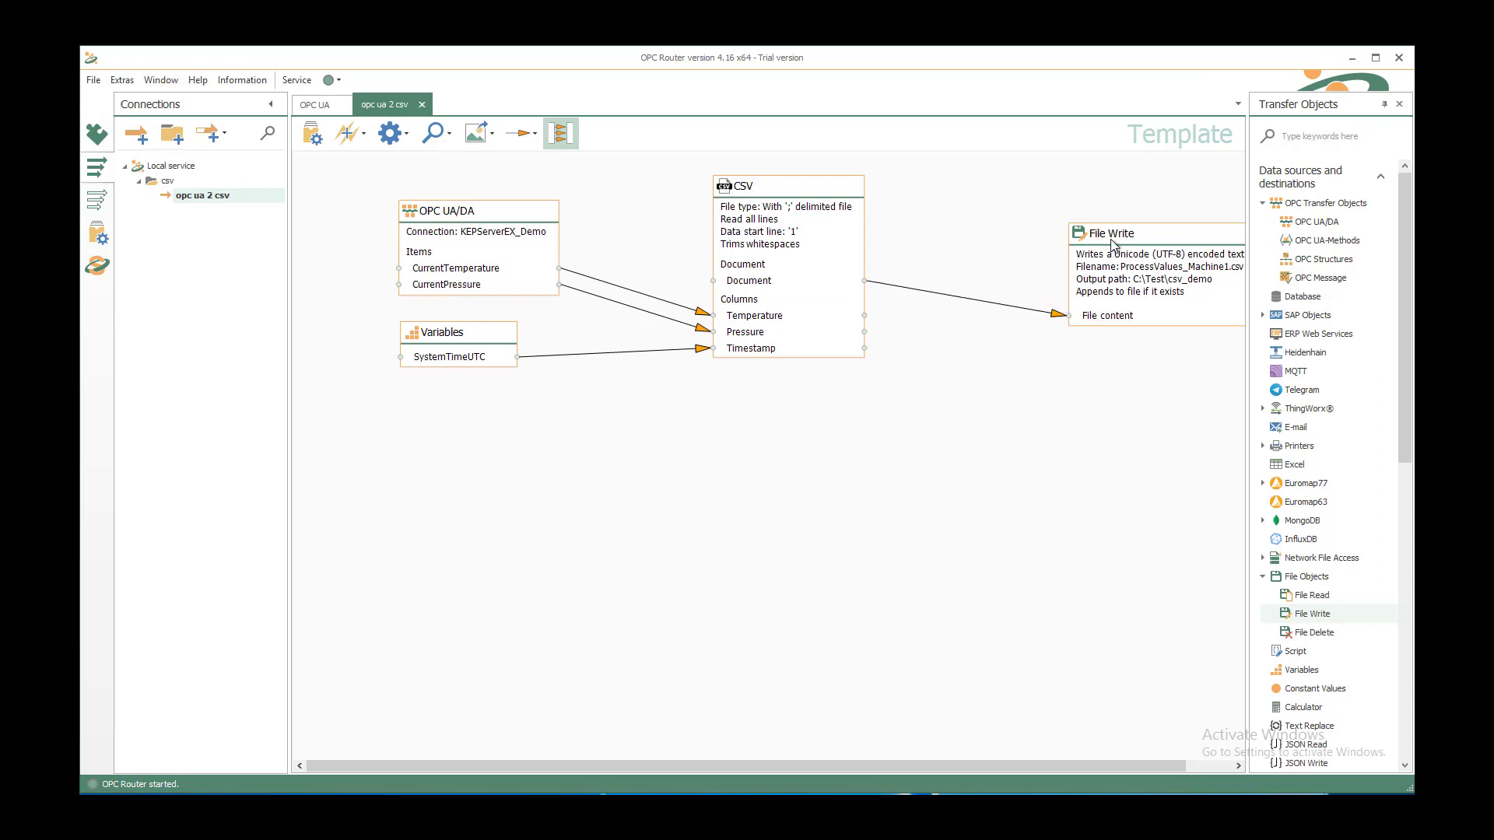
drag(1112, 245, 1056, 210)
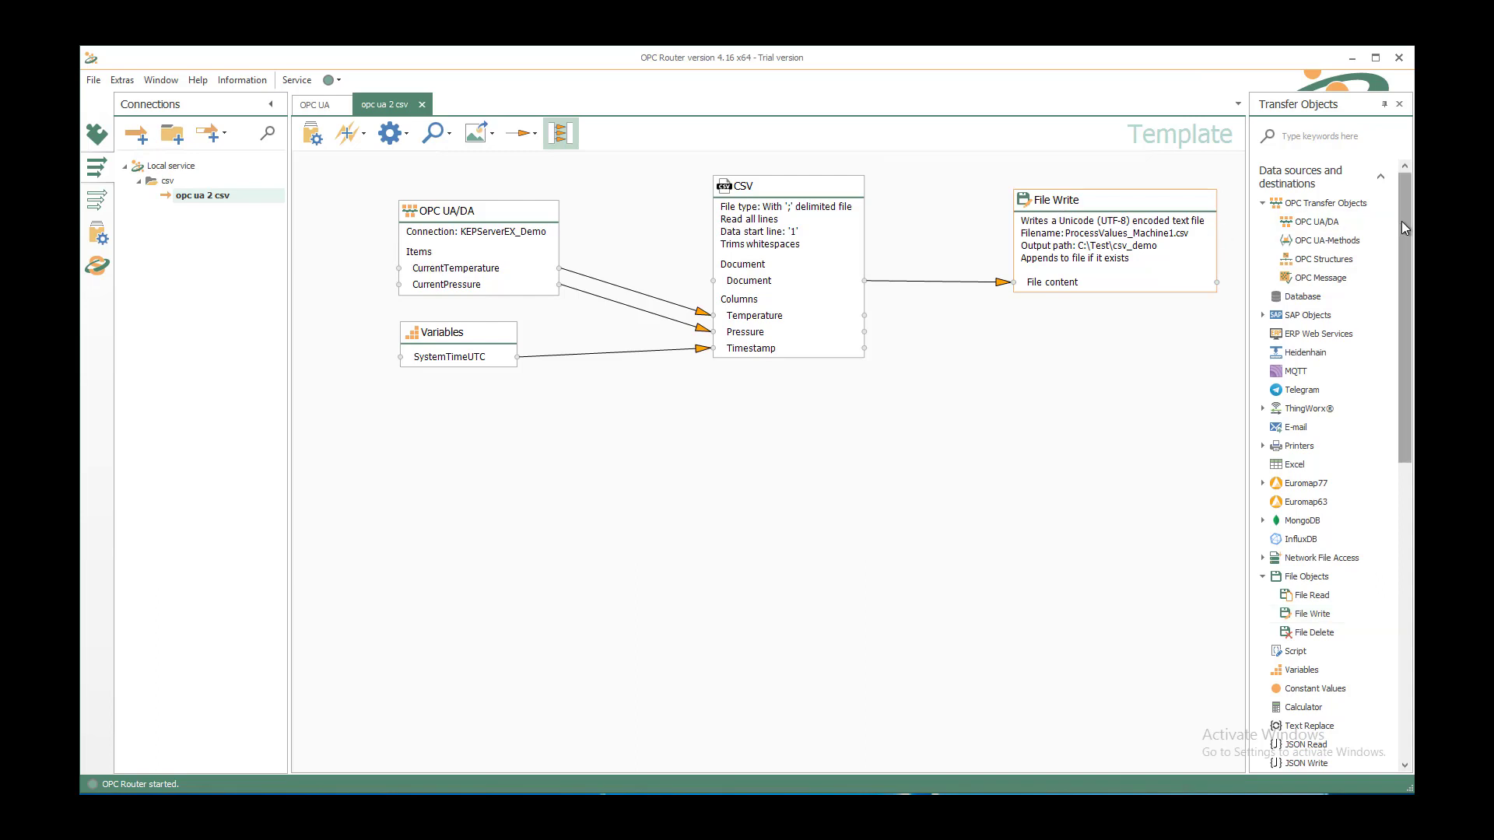
drag(1402, 221, 1406, 482)
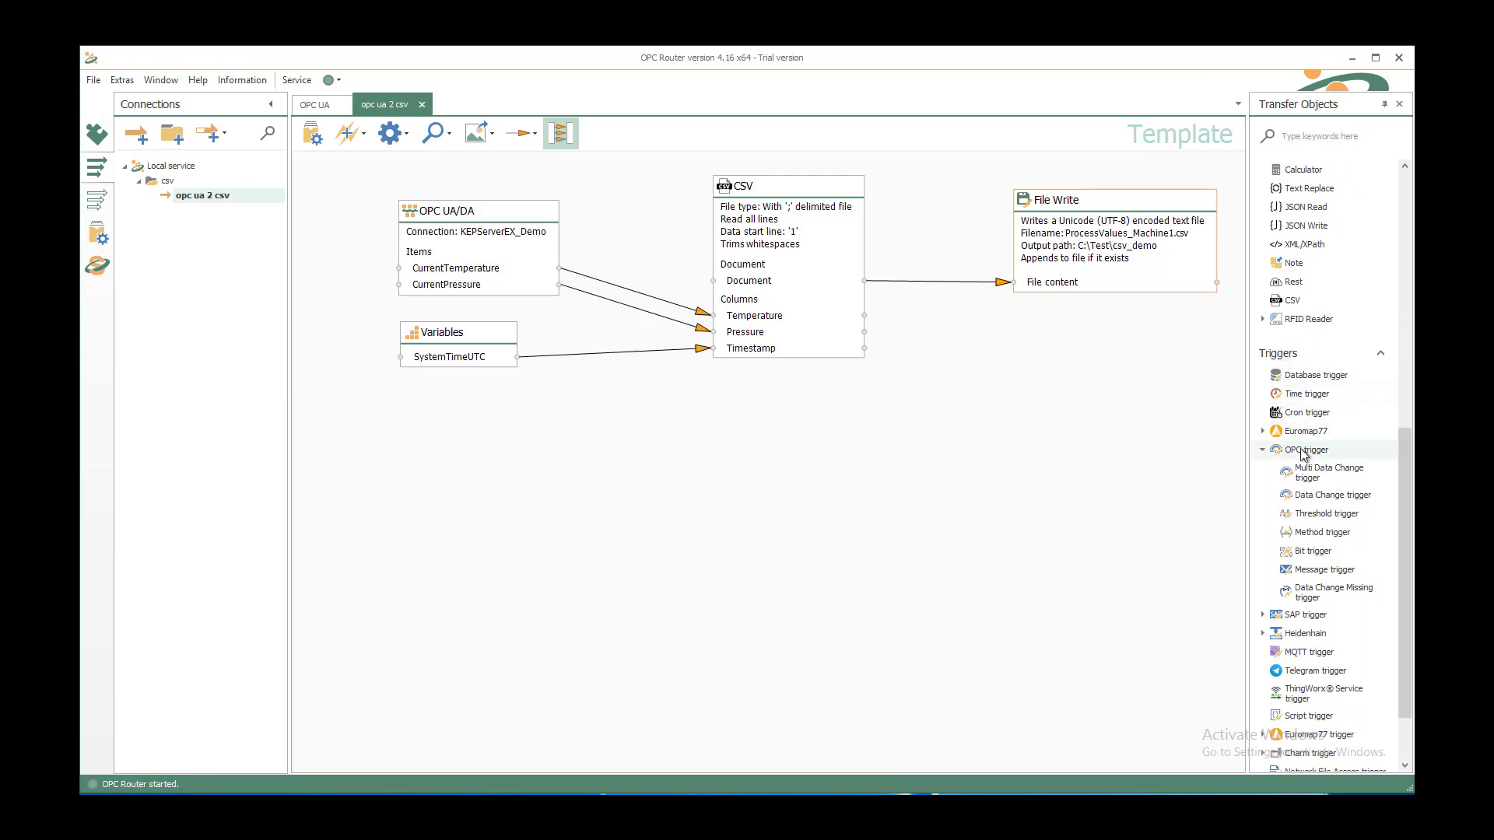
- Place a Data Change trigger below Variables, watching KEPServerEX_Demo CurrentPressure at absolute difference 0.1
drag(1313, 502, 425, 441)
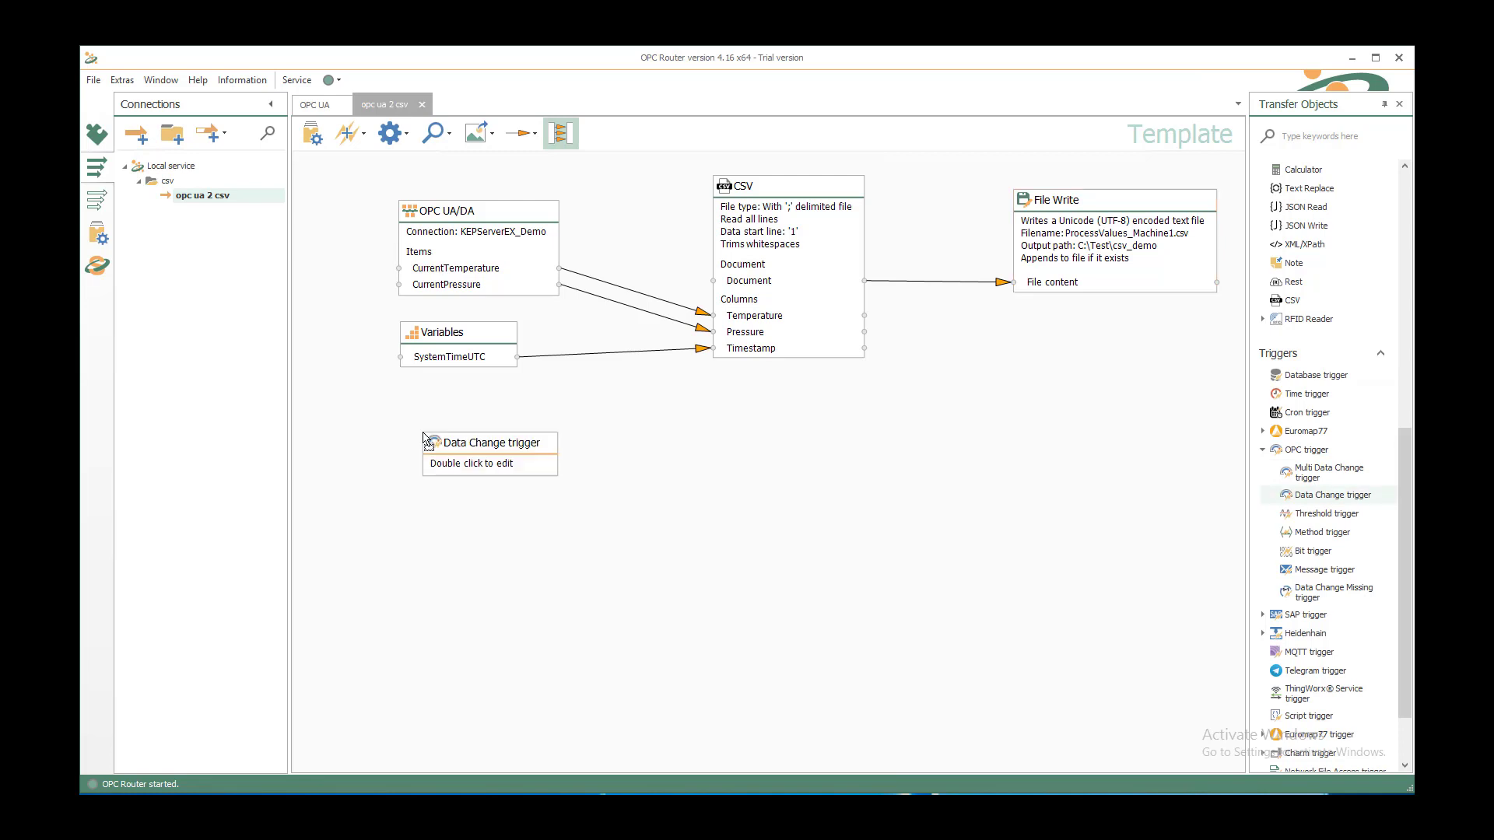
double_click(459, 454)
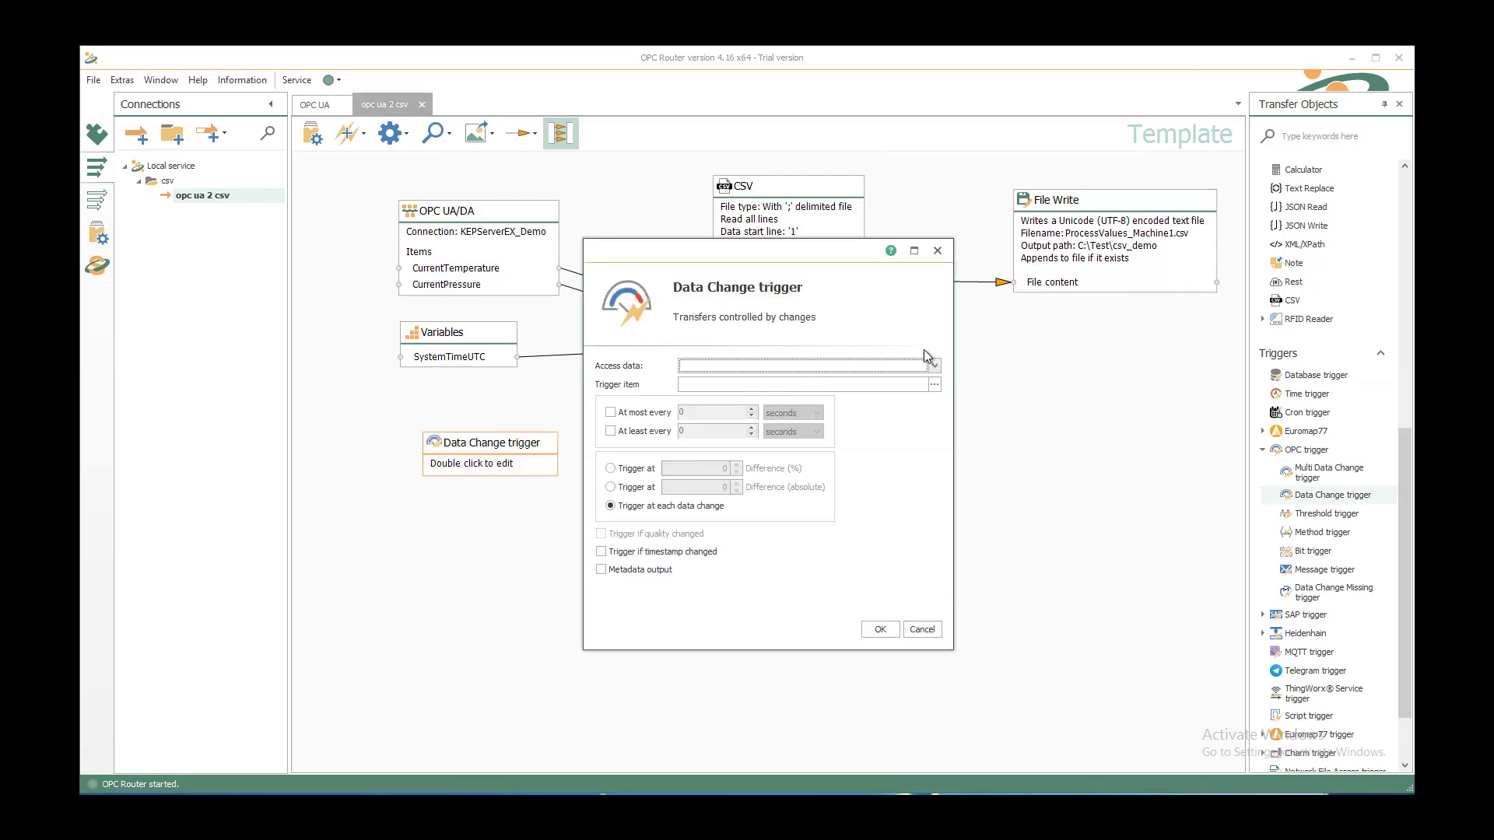
click(934, 365)
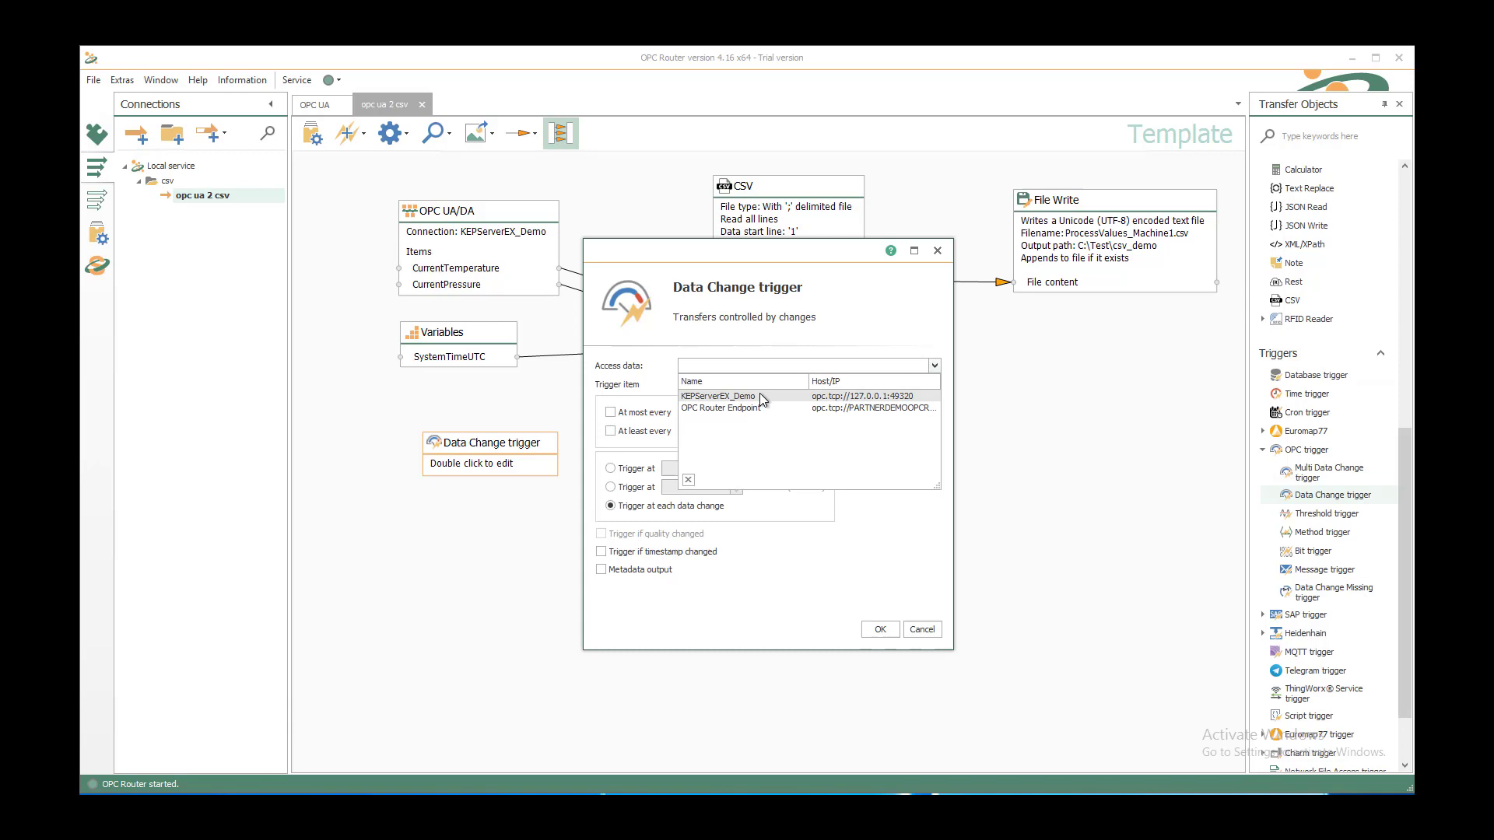
click(719, 397)
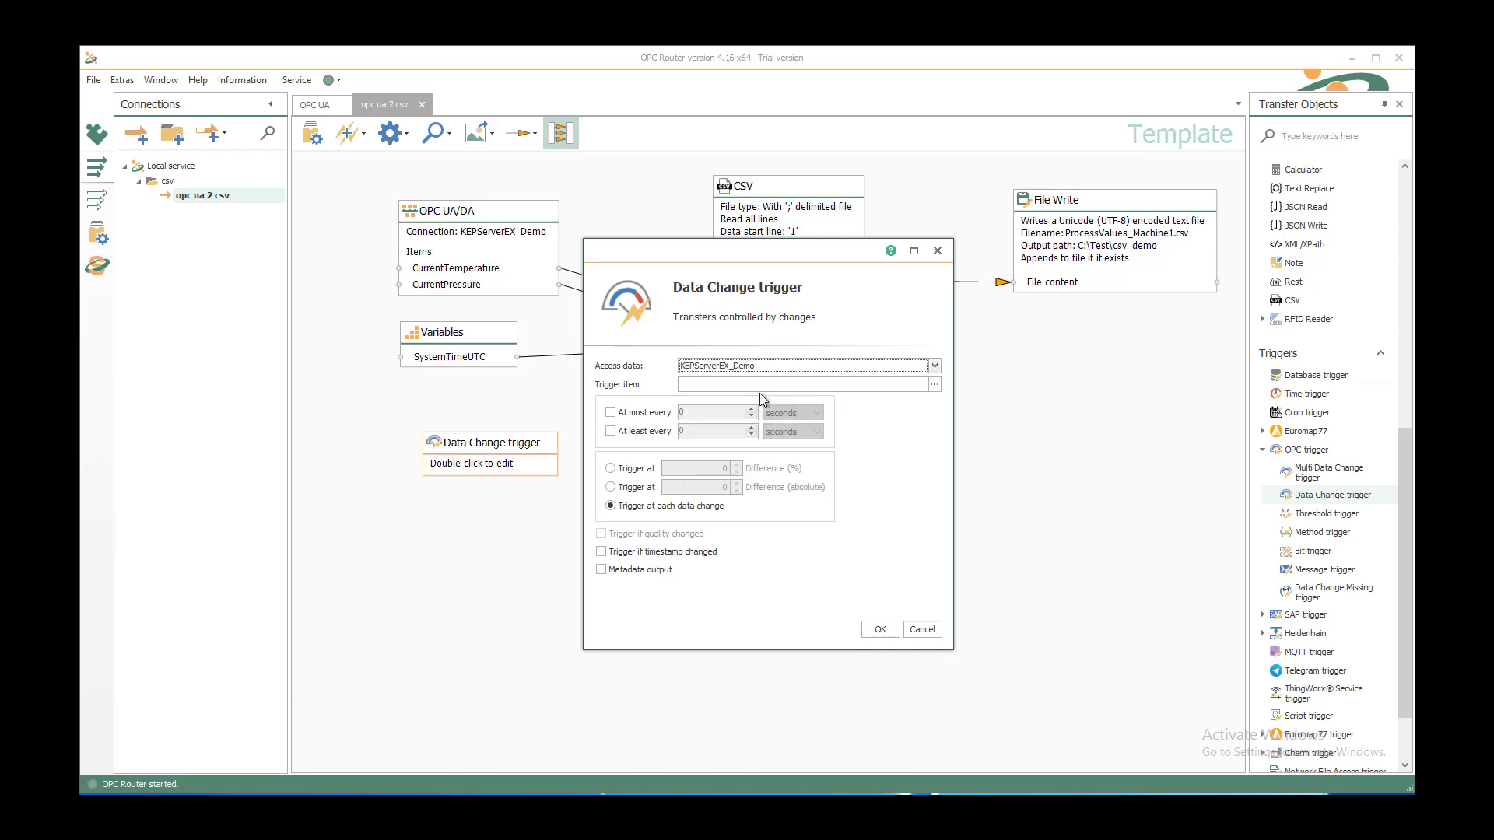
click(934, 385)
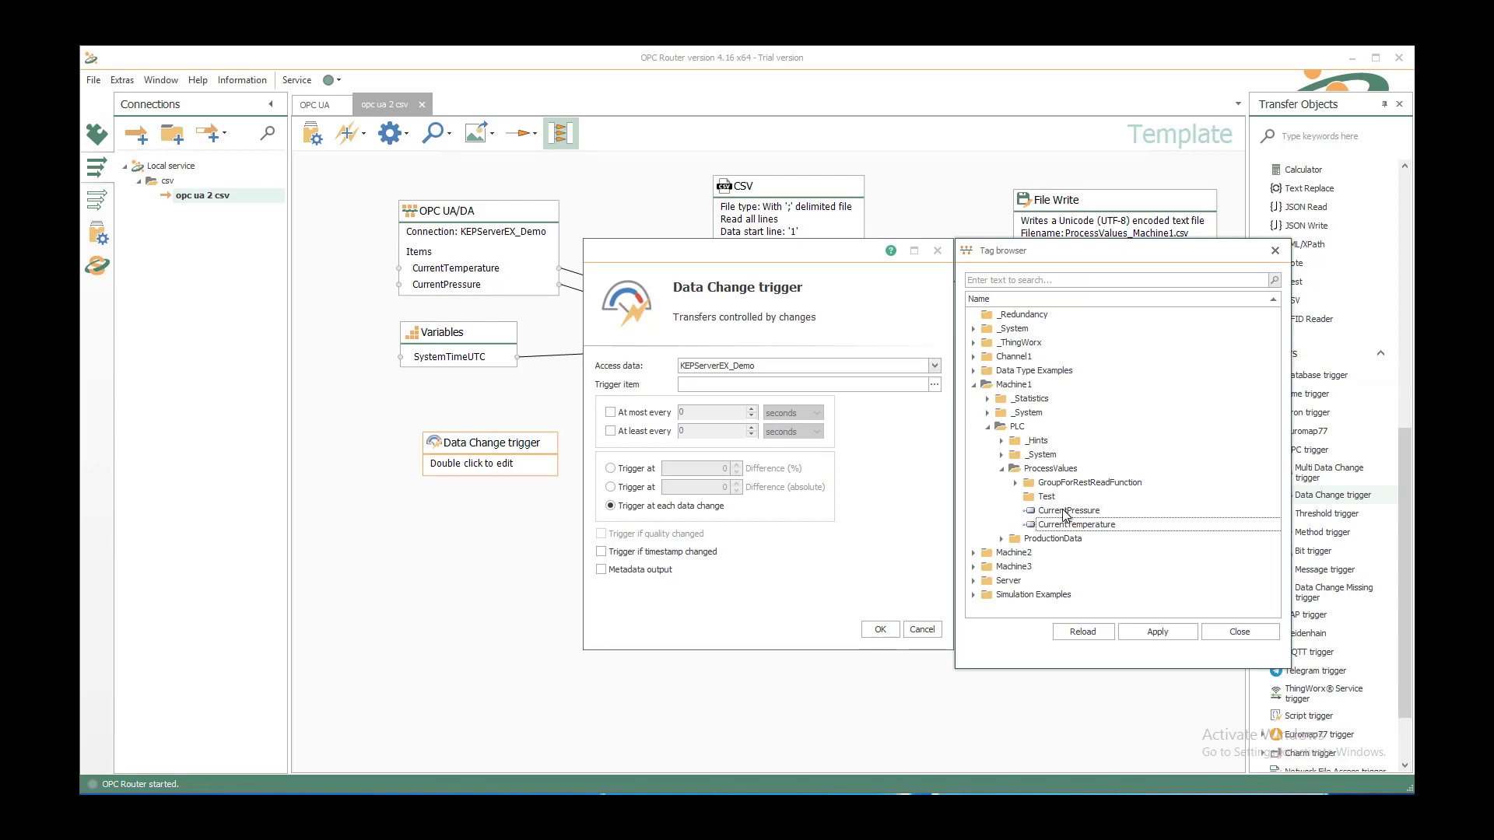
click(1067, 512)
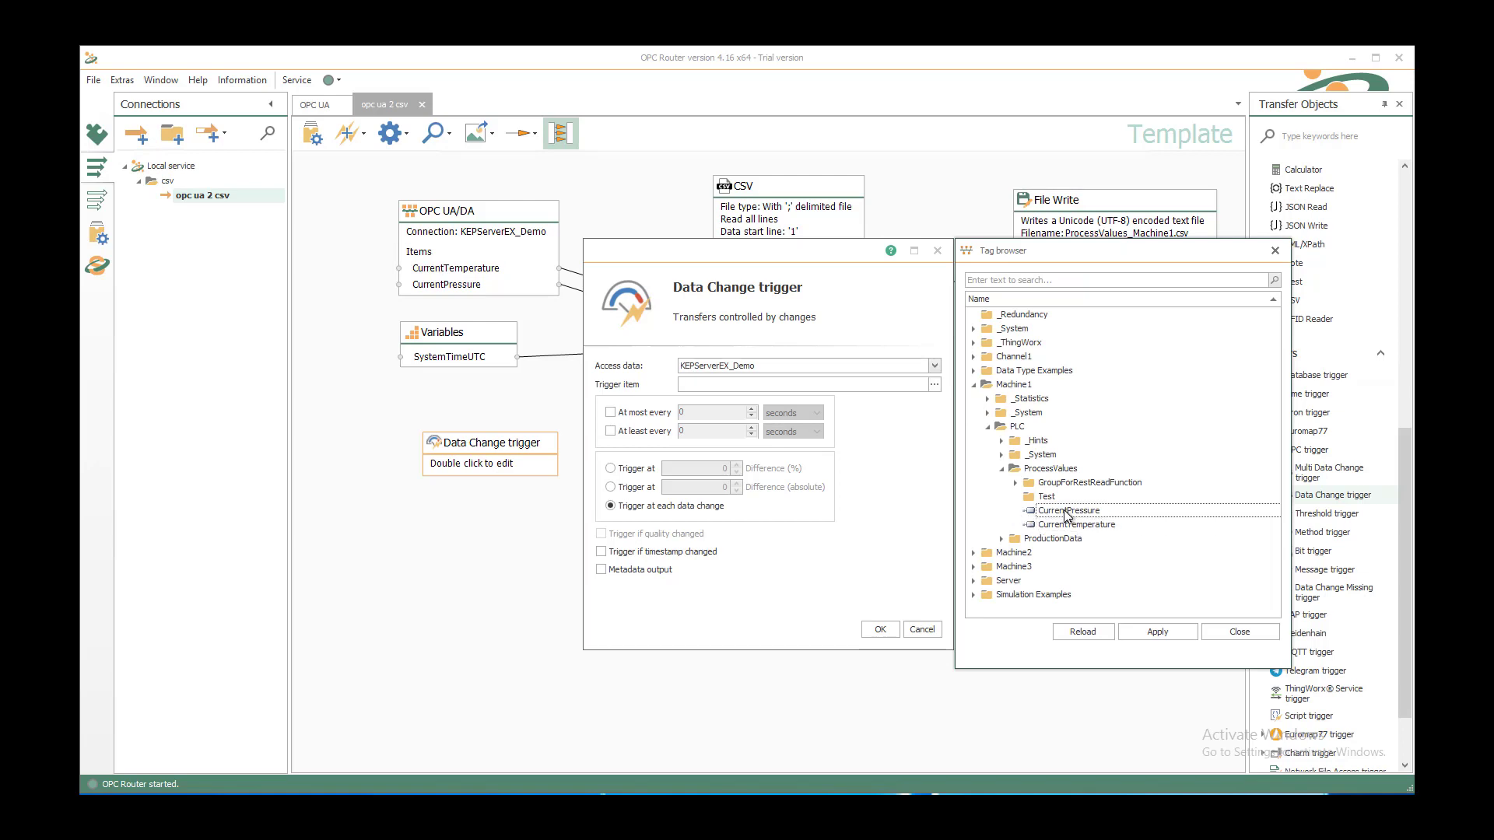
double_click(1067, 511)
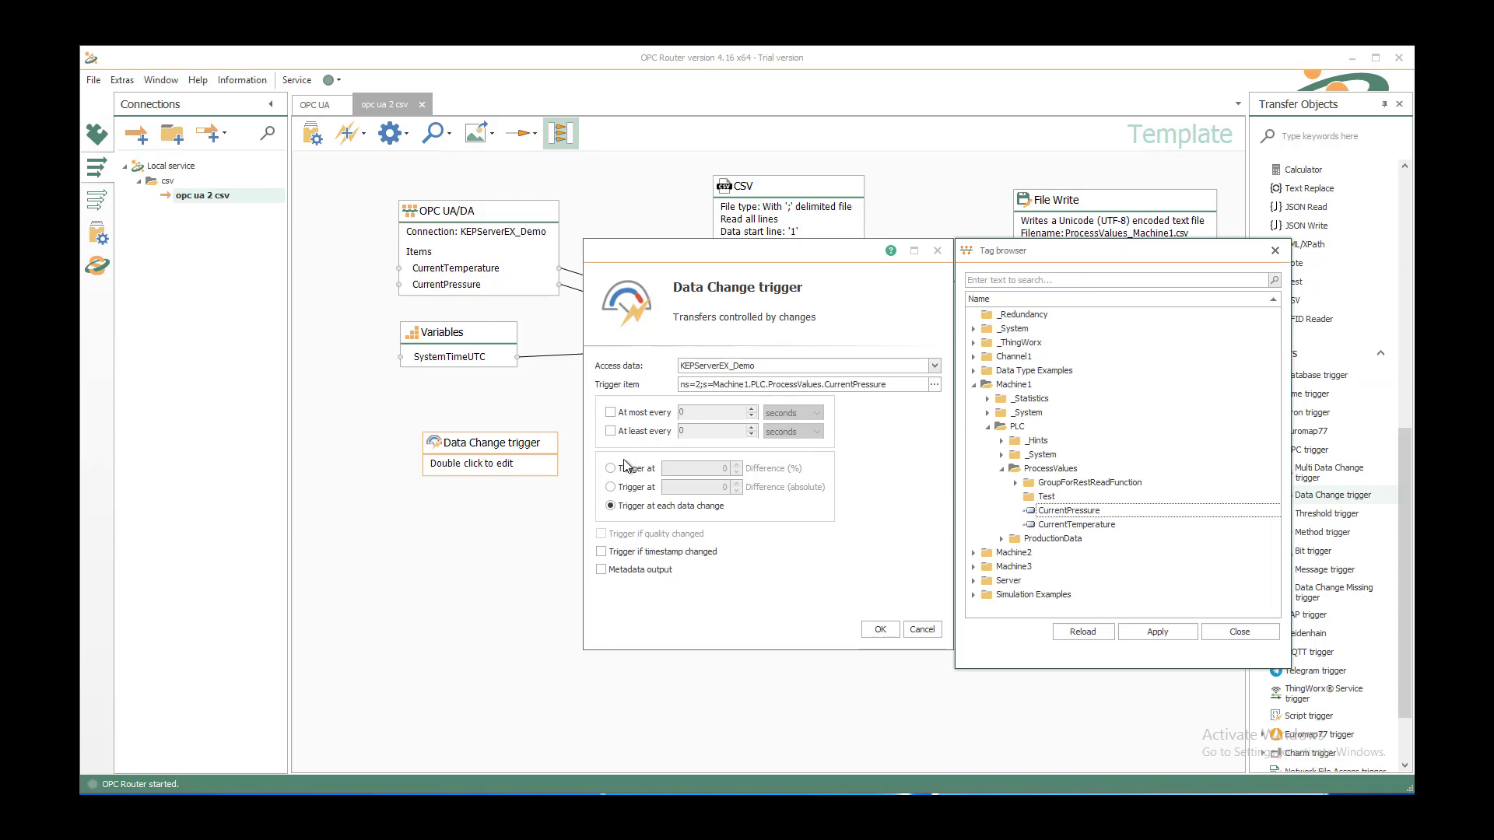
click(632, 487)
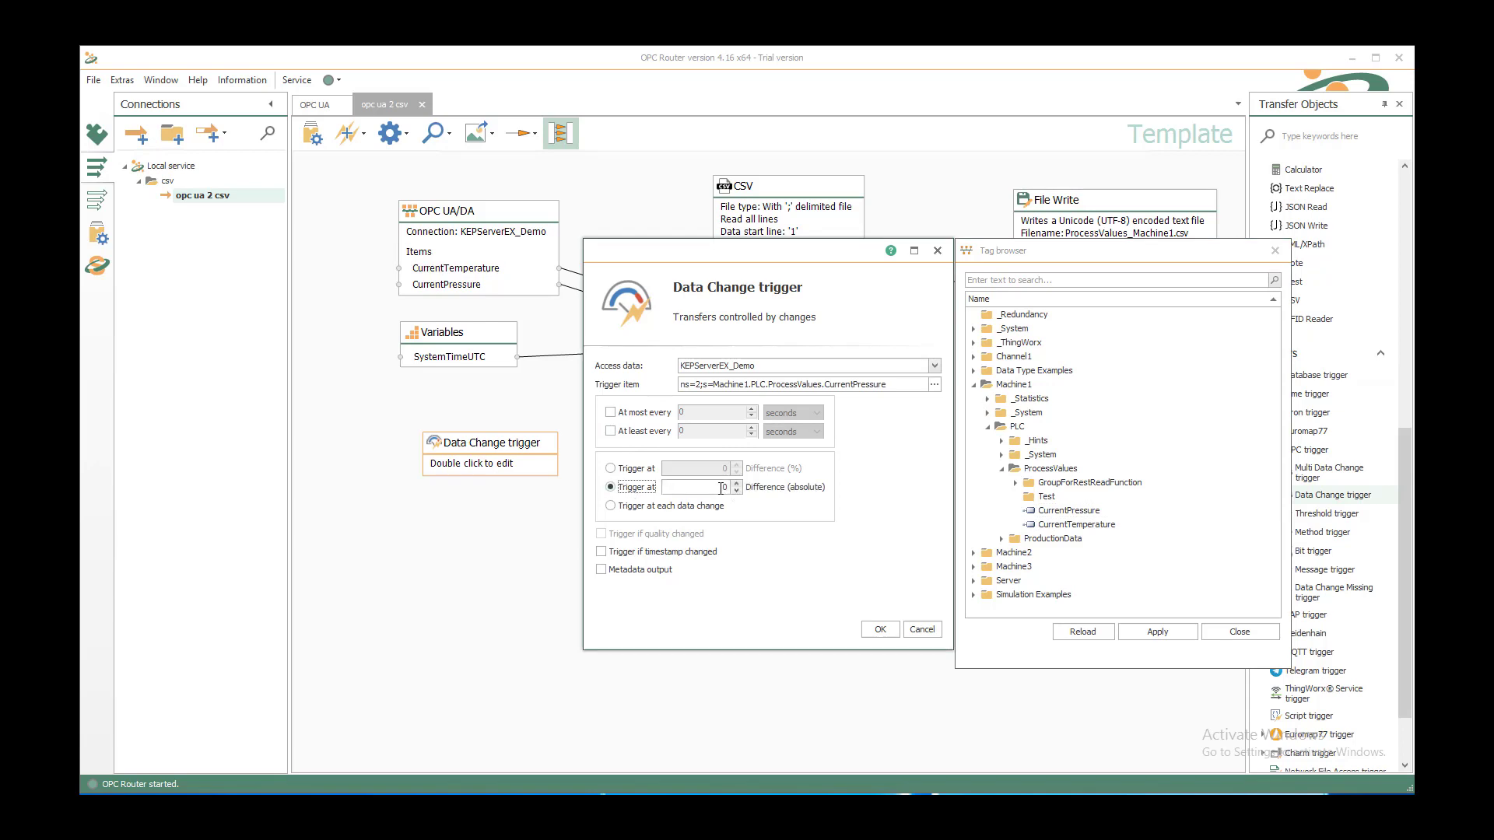
click(721, 488)
text(.1)
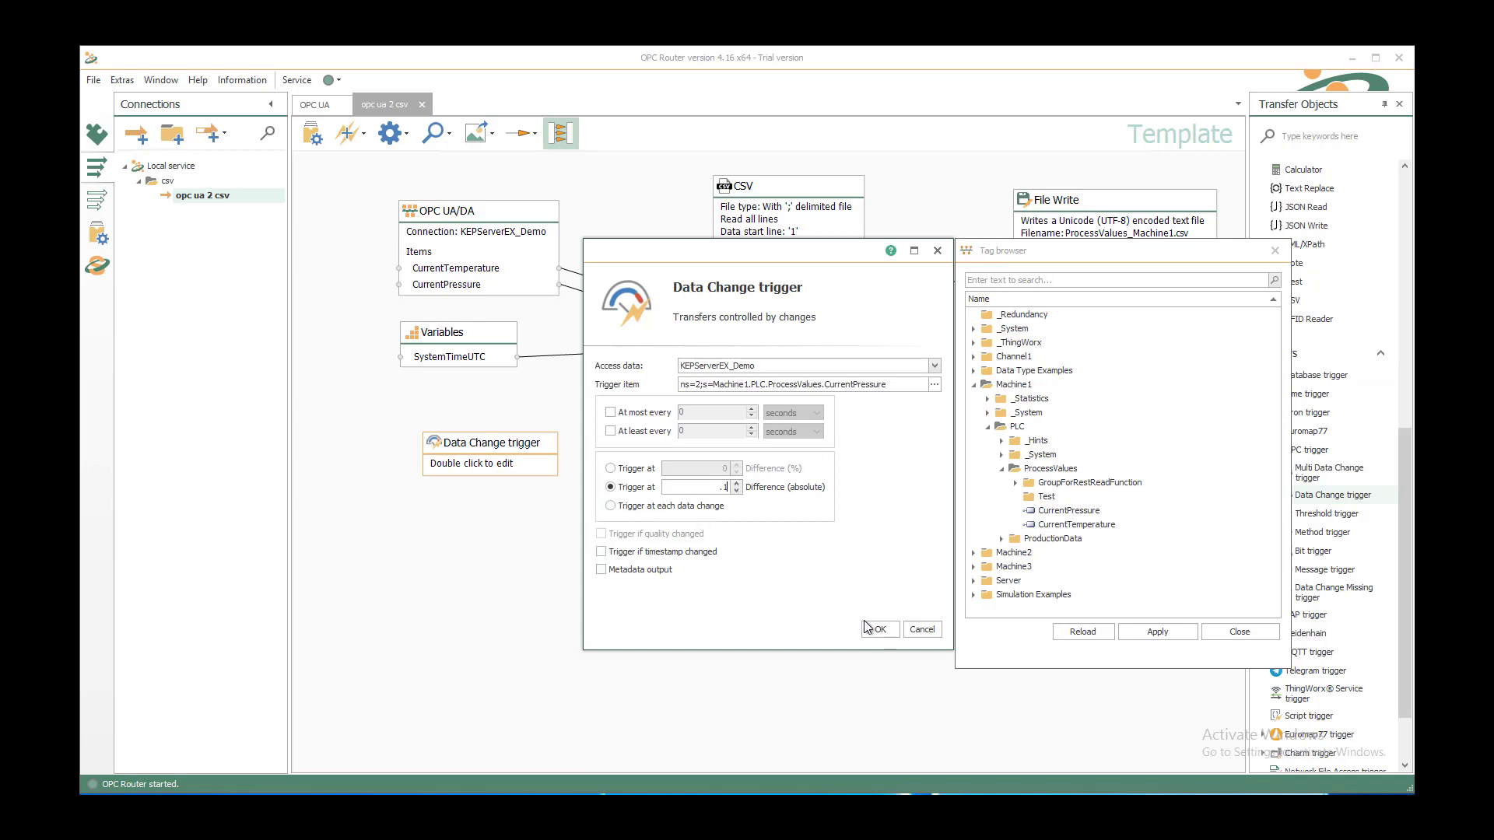
click(880, 631)
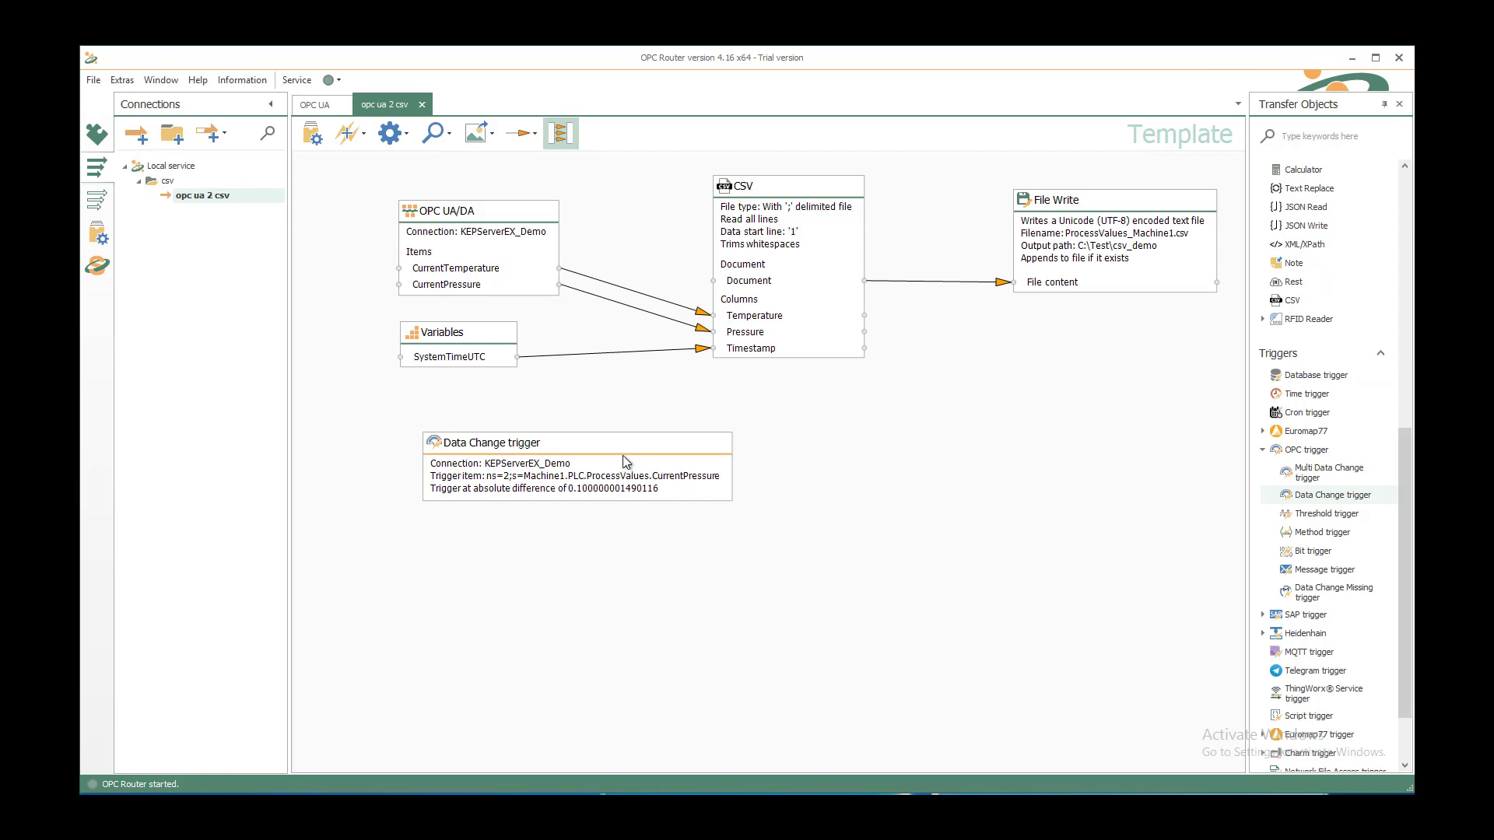
- Copy and paste the CurrentPressure Data Change trigger, then retarget the copy to CurrentTemperature
right_click(623, 459)
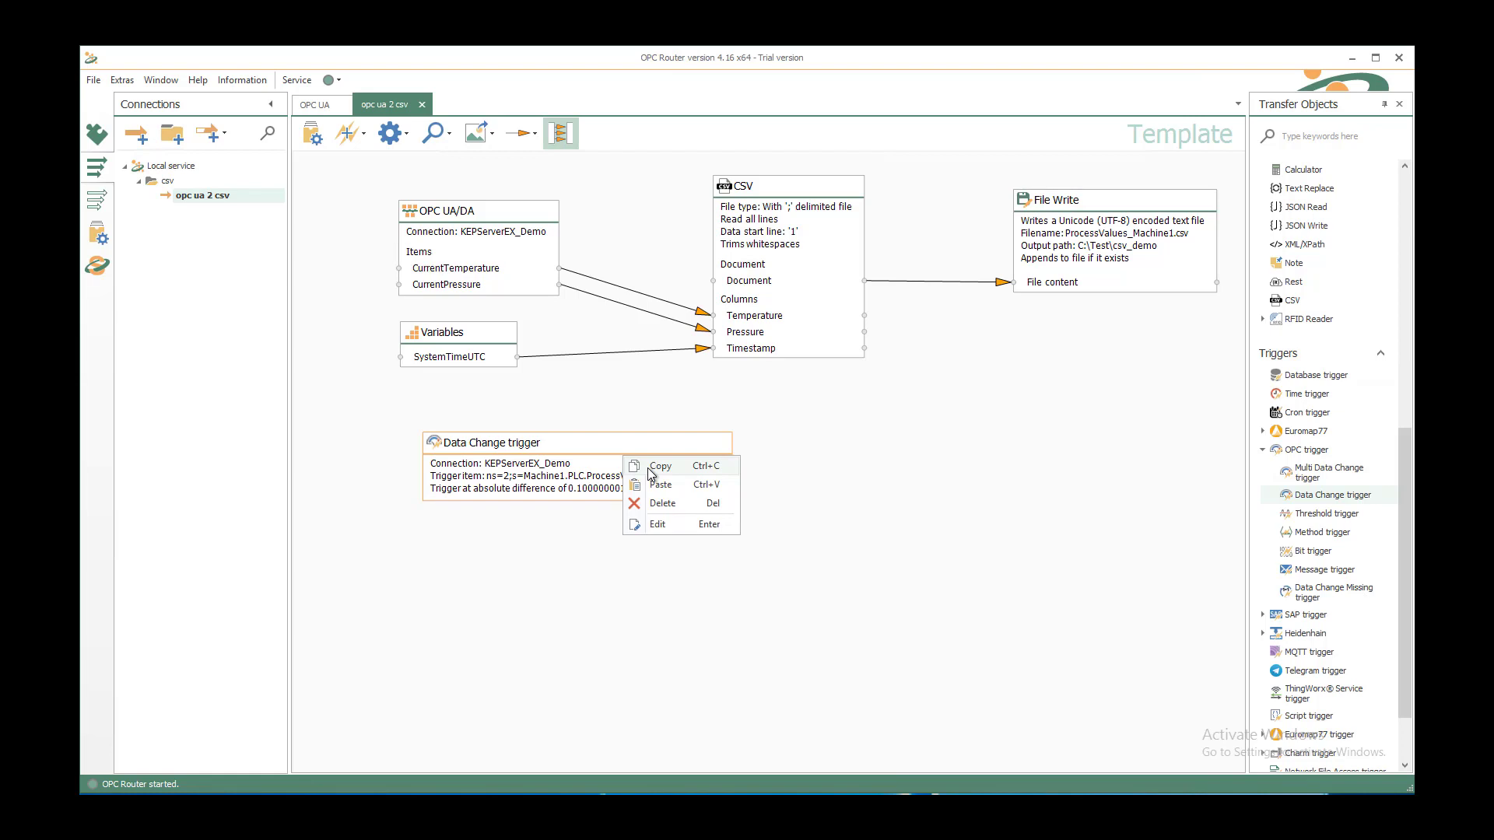
click(650, 467)
right_click(811, 433)
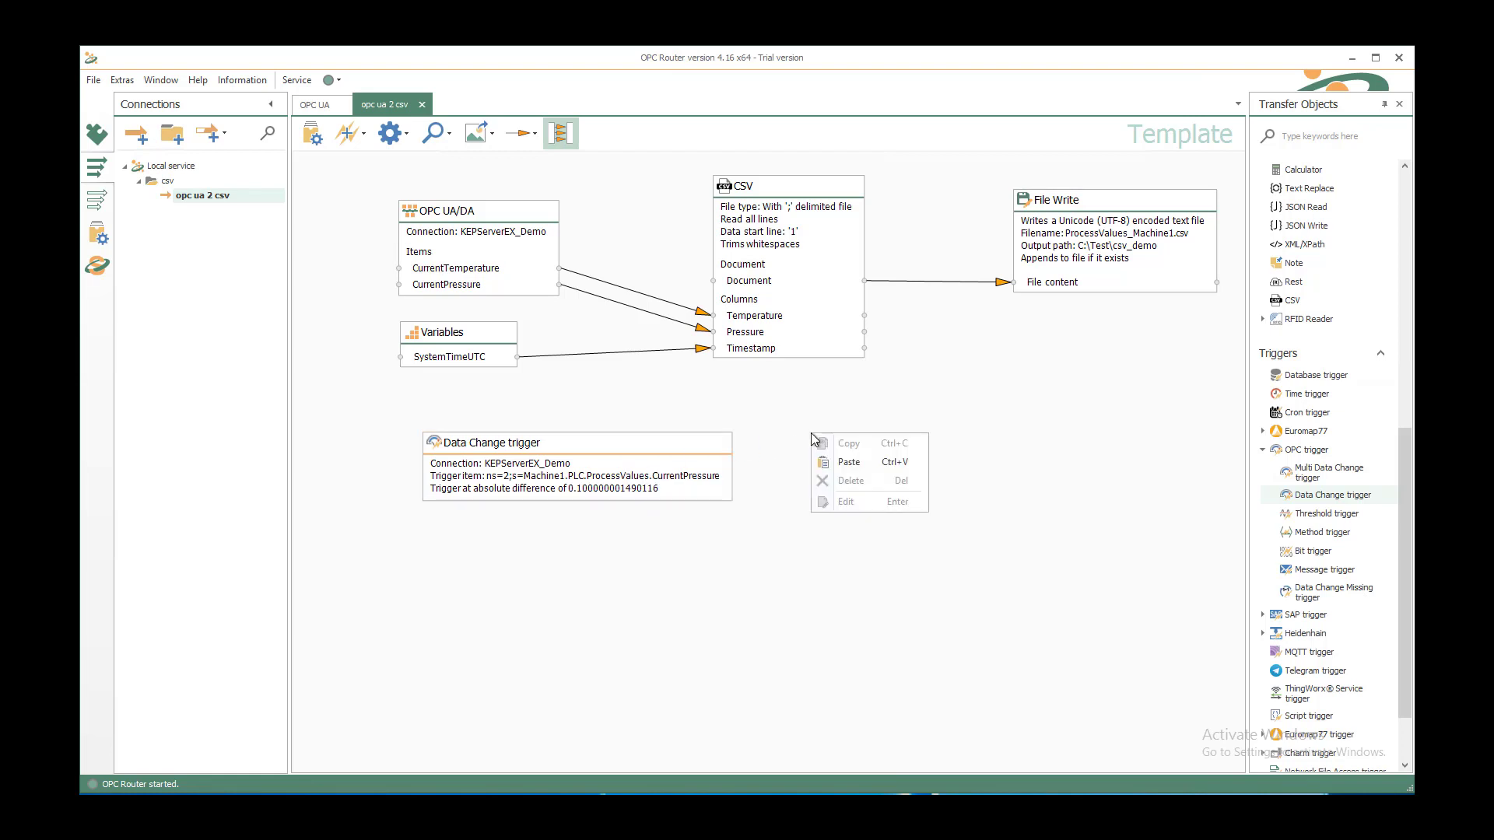
click(846, 462)
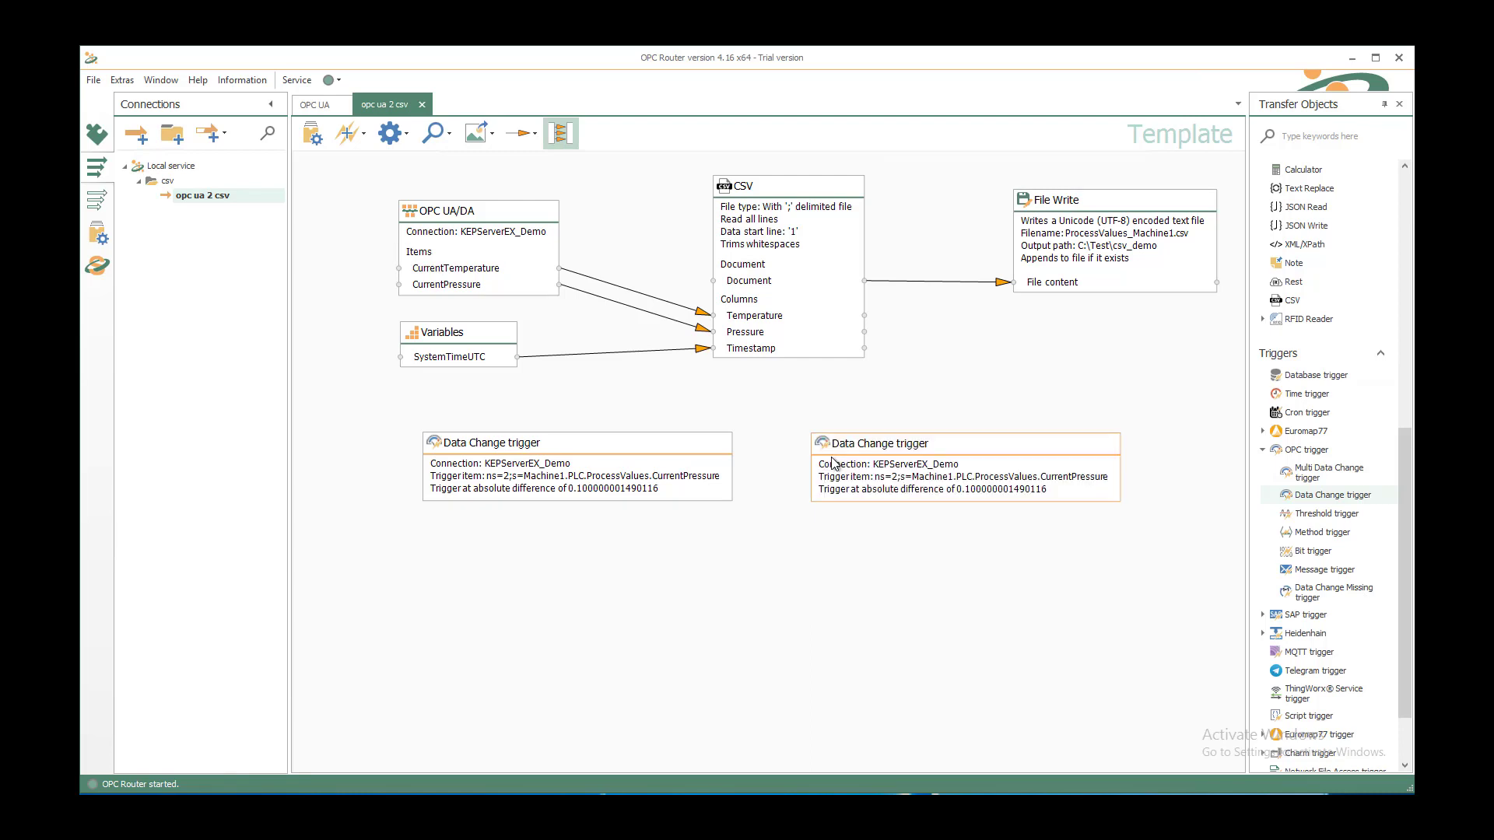
double_click(835, 464)
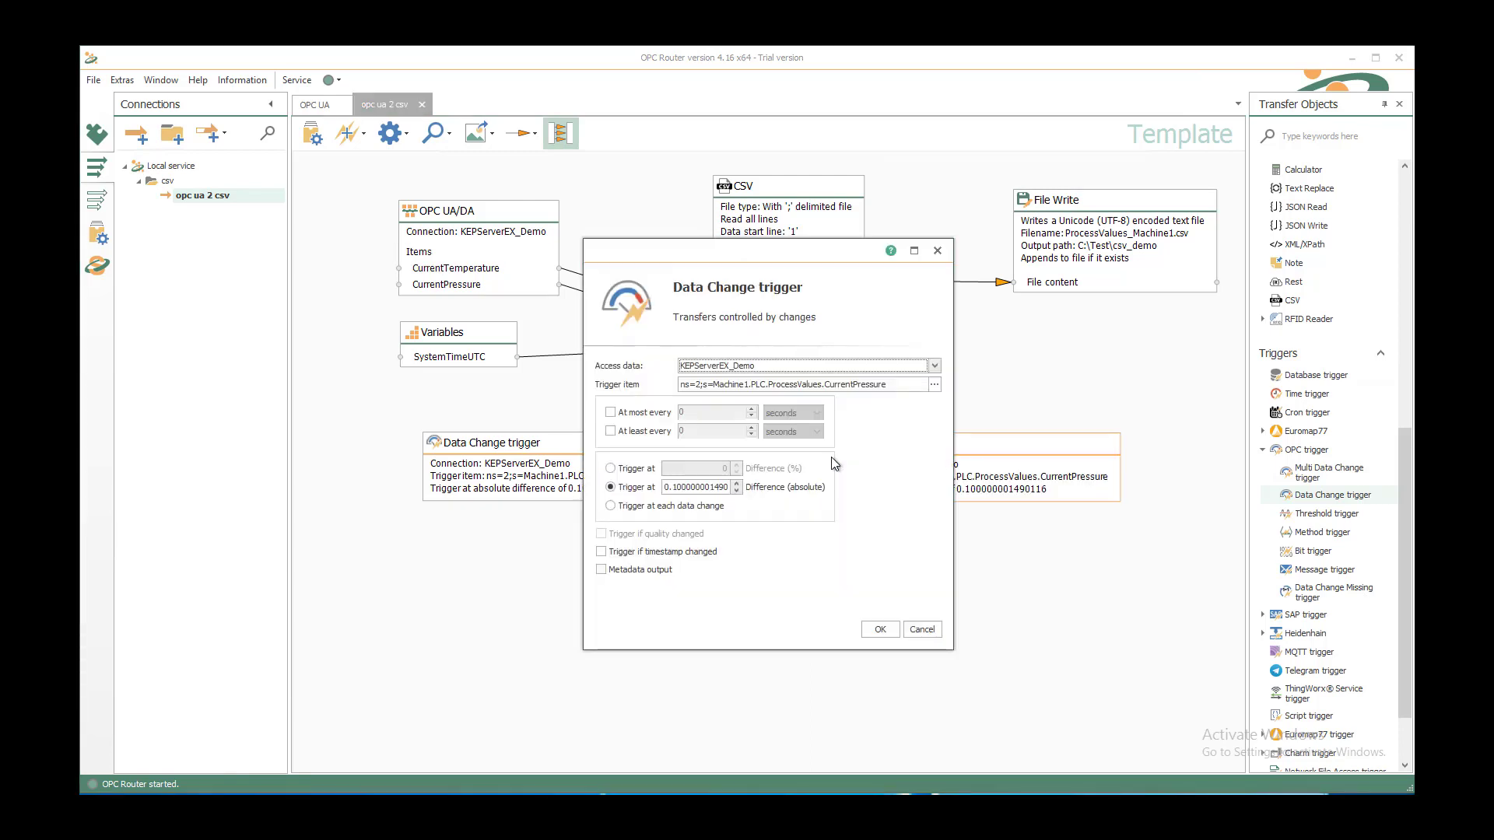
click(936, 387)
click(1082, 526)
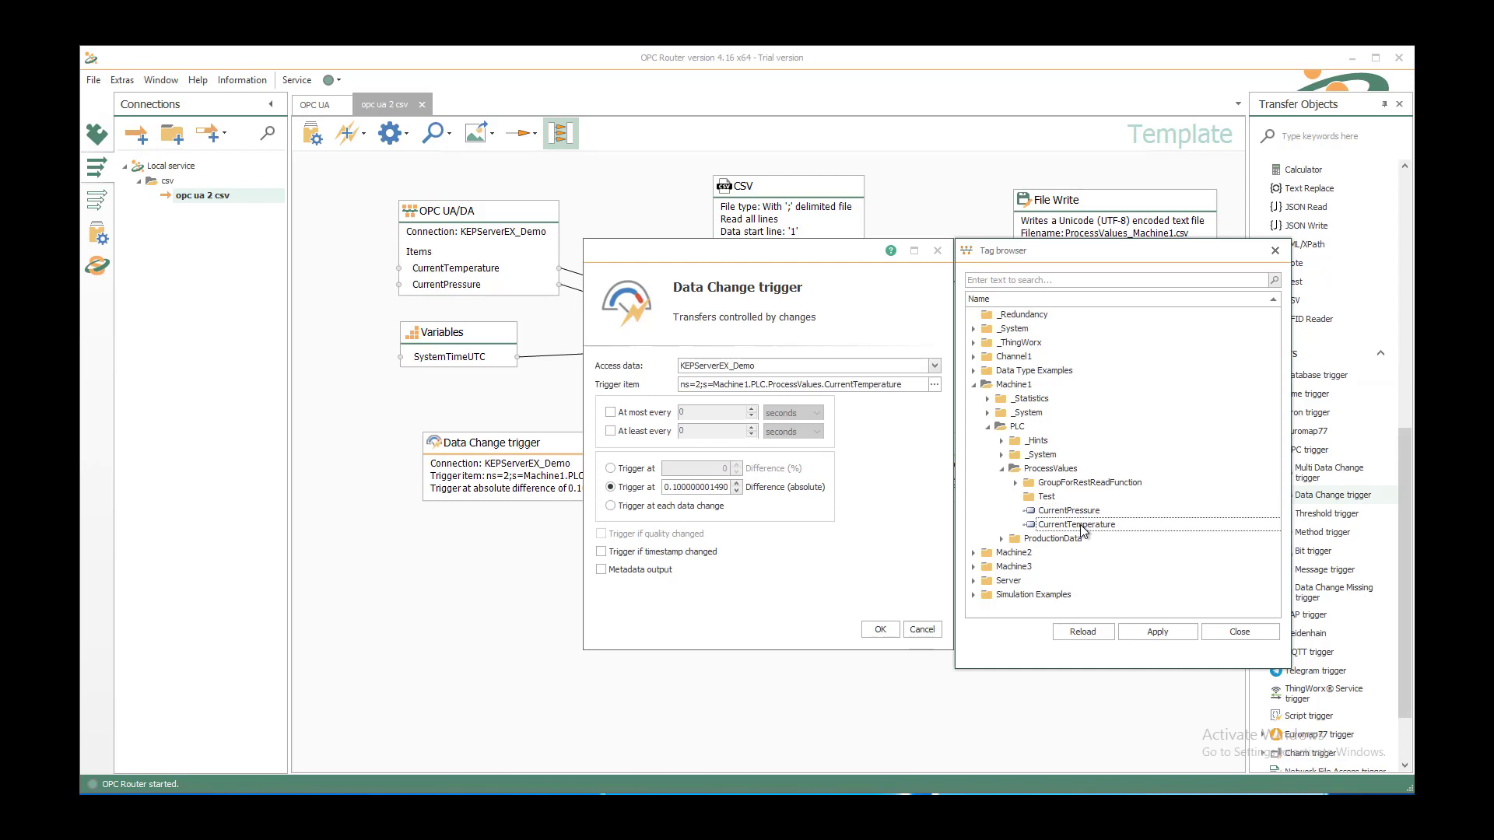
click(887, 631)
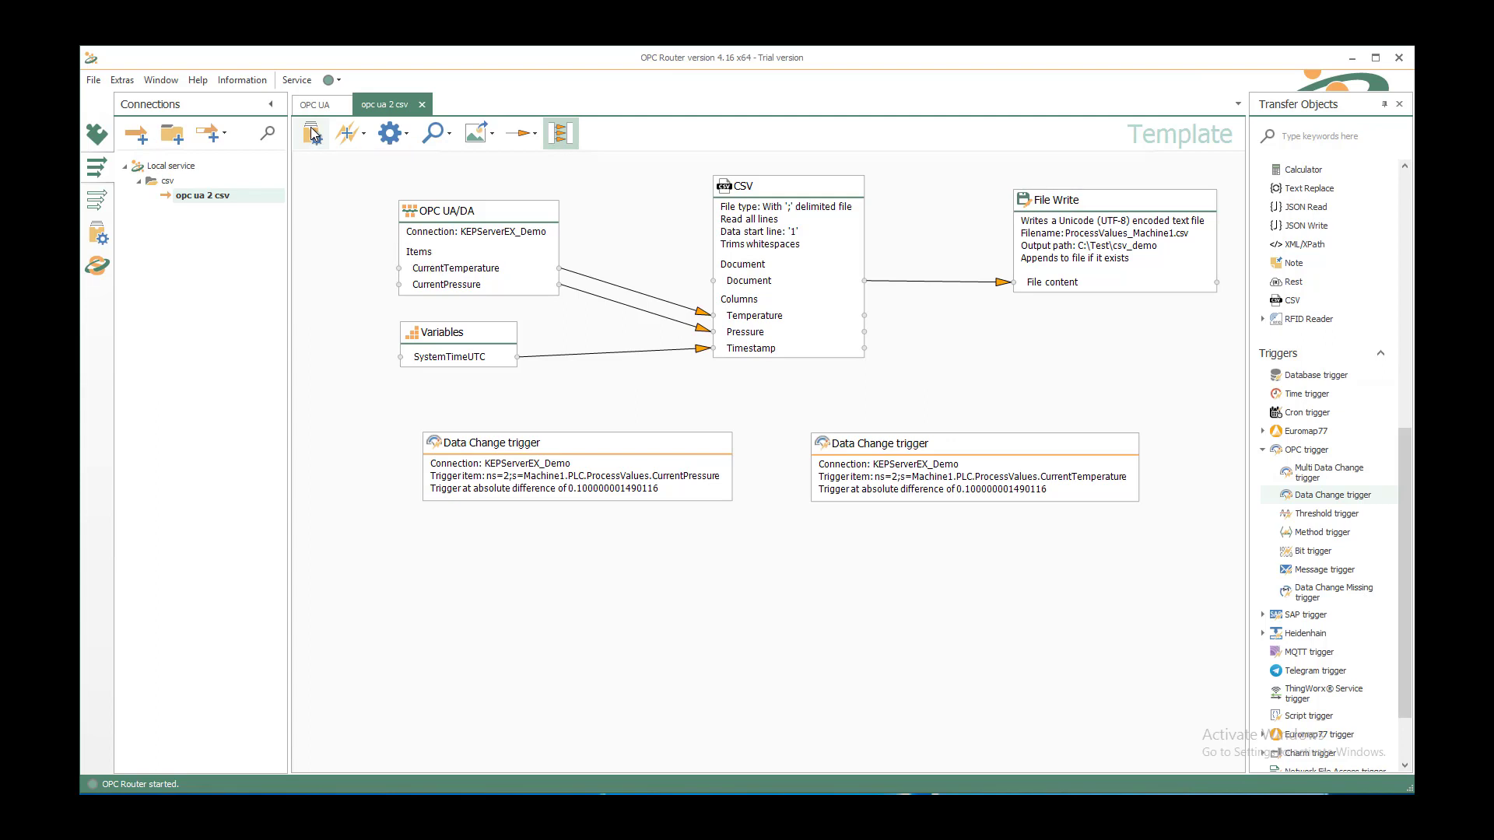
- Set the opc ua 2 csv connection productive and publish the project
click(311, 134)
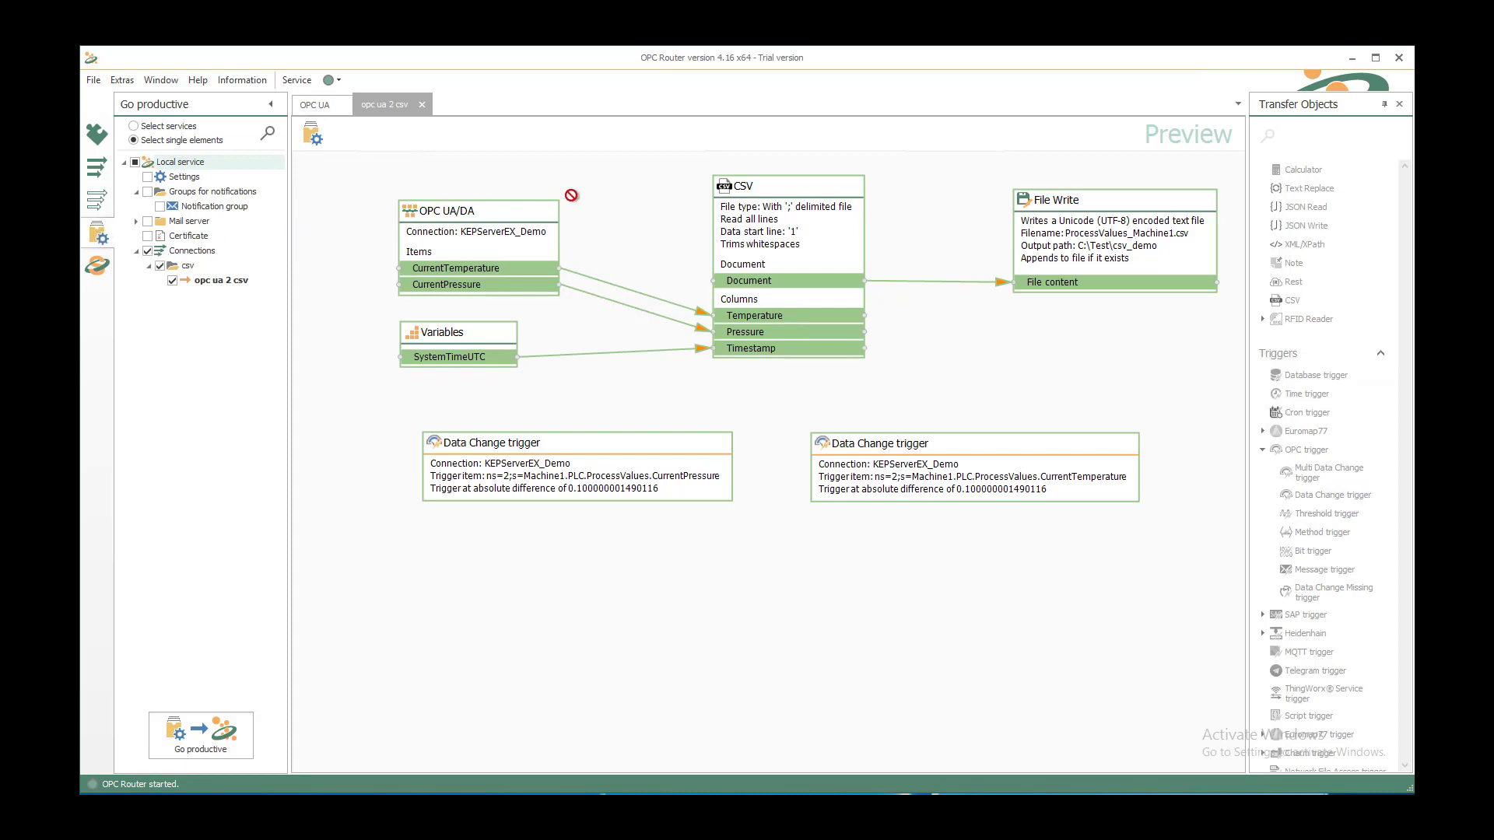
click(310, 133)
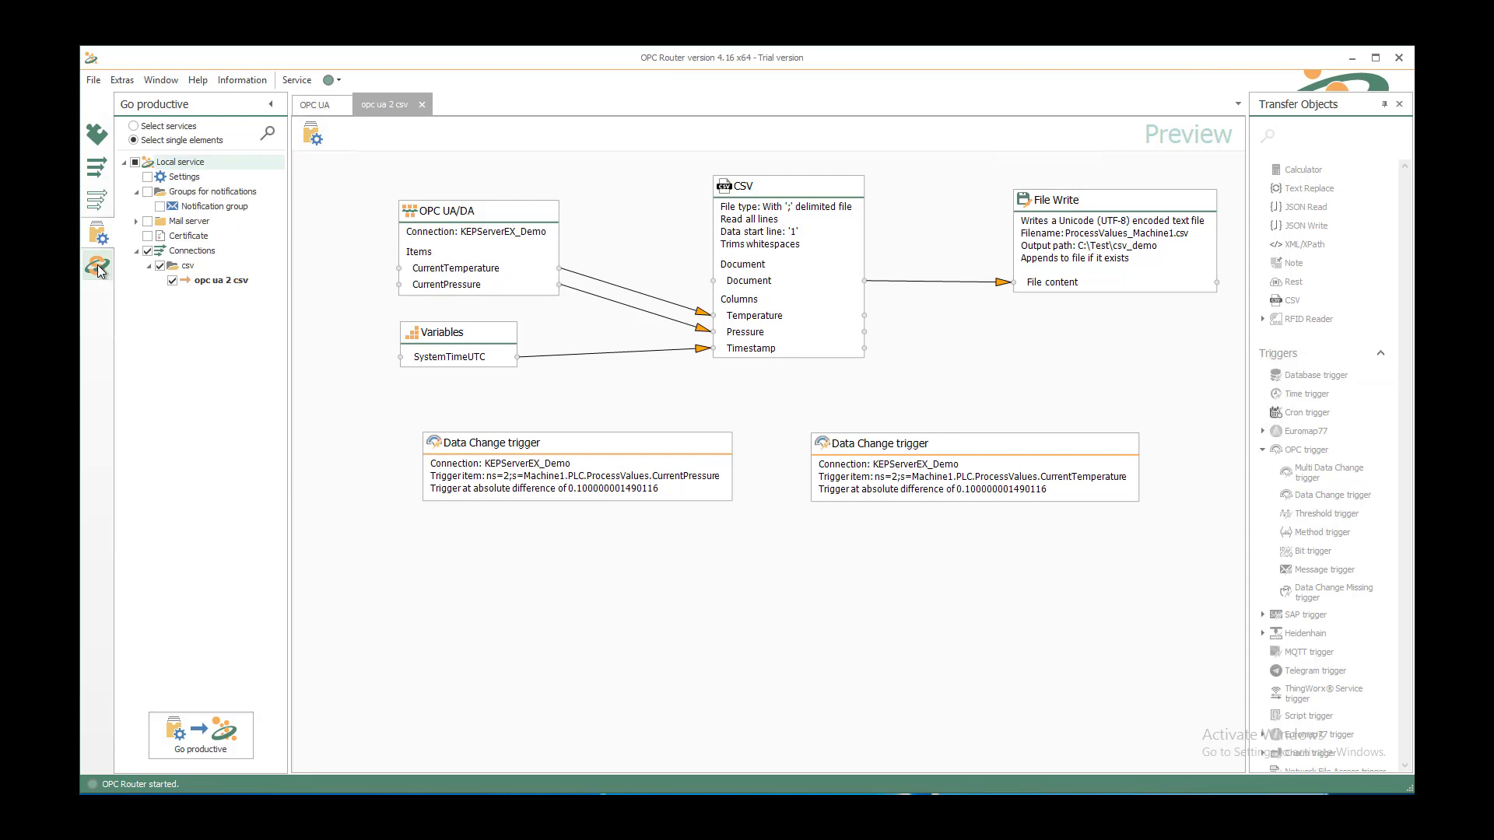
- View the connection's Runtime state with live temperature, pressure and timestamp values
click(97, 269)
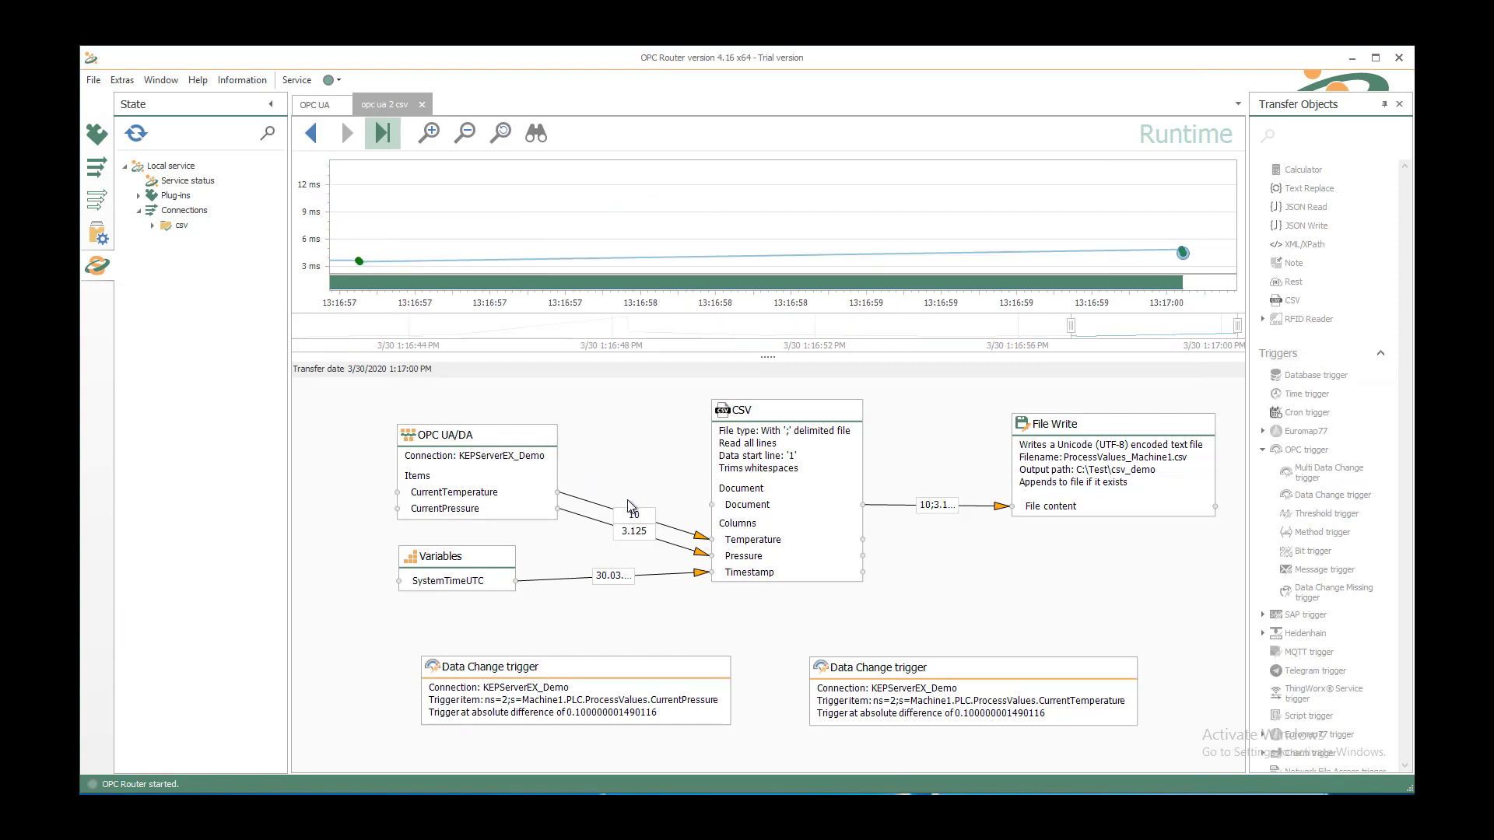
mouse_move(637, 533)
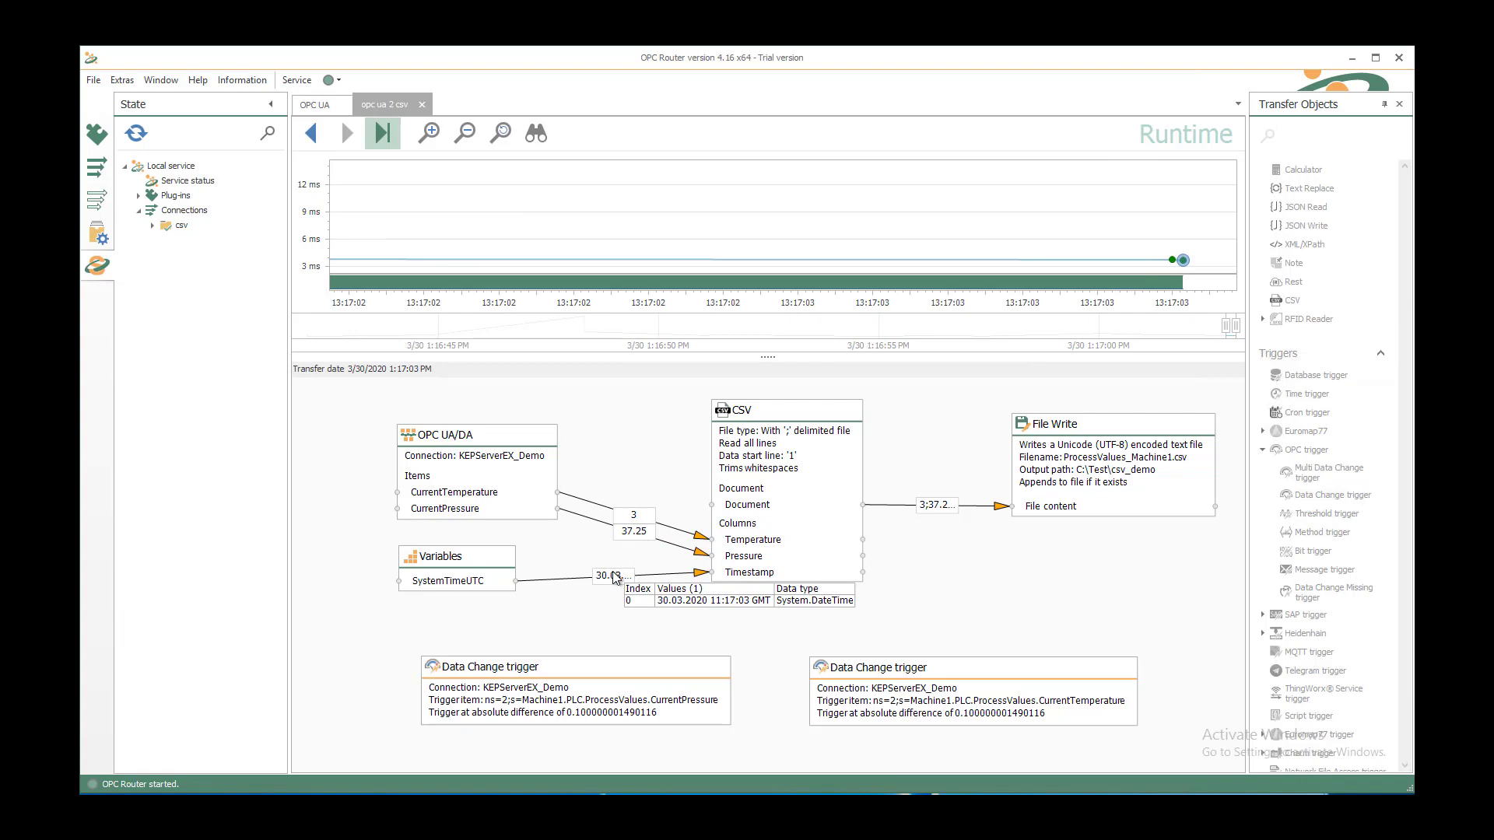
mouse_move(927, 512)
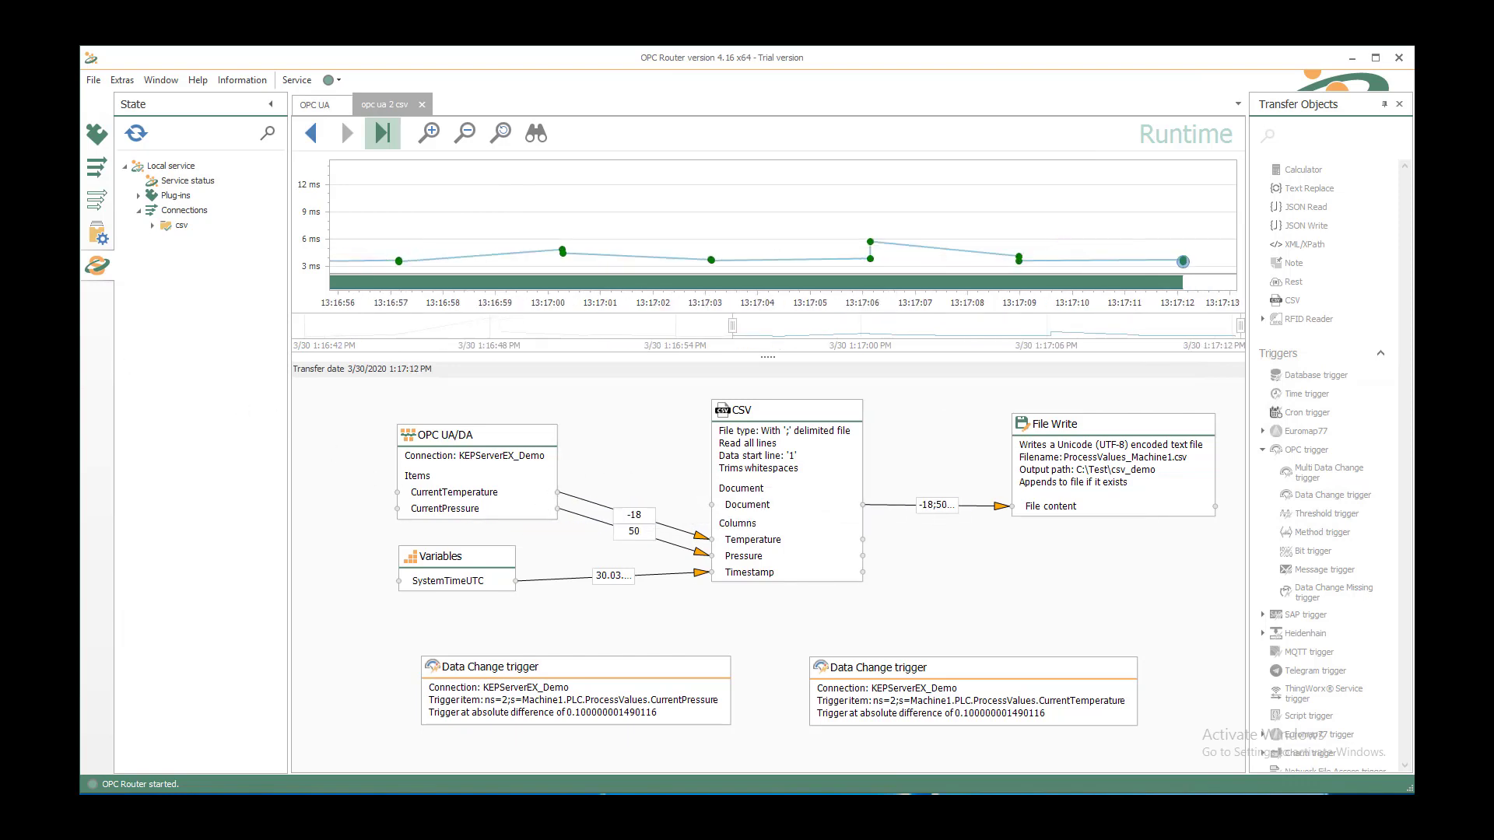
- Open ProcessValues_Machine1.csv from the csv_demo folder in Notepad
key(alt+Tab)
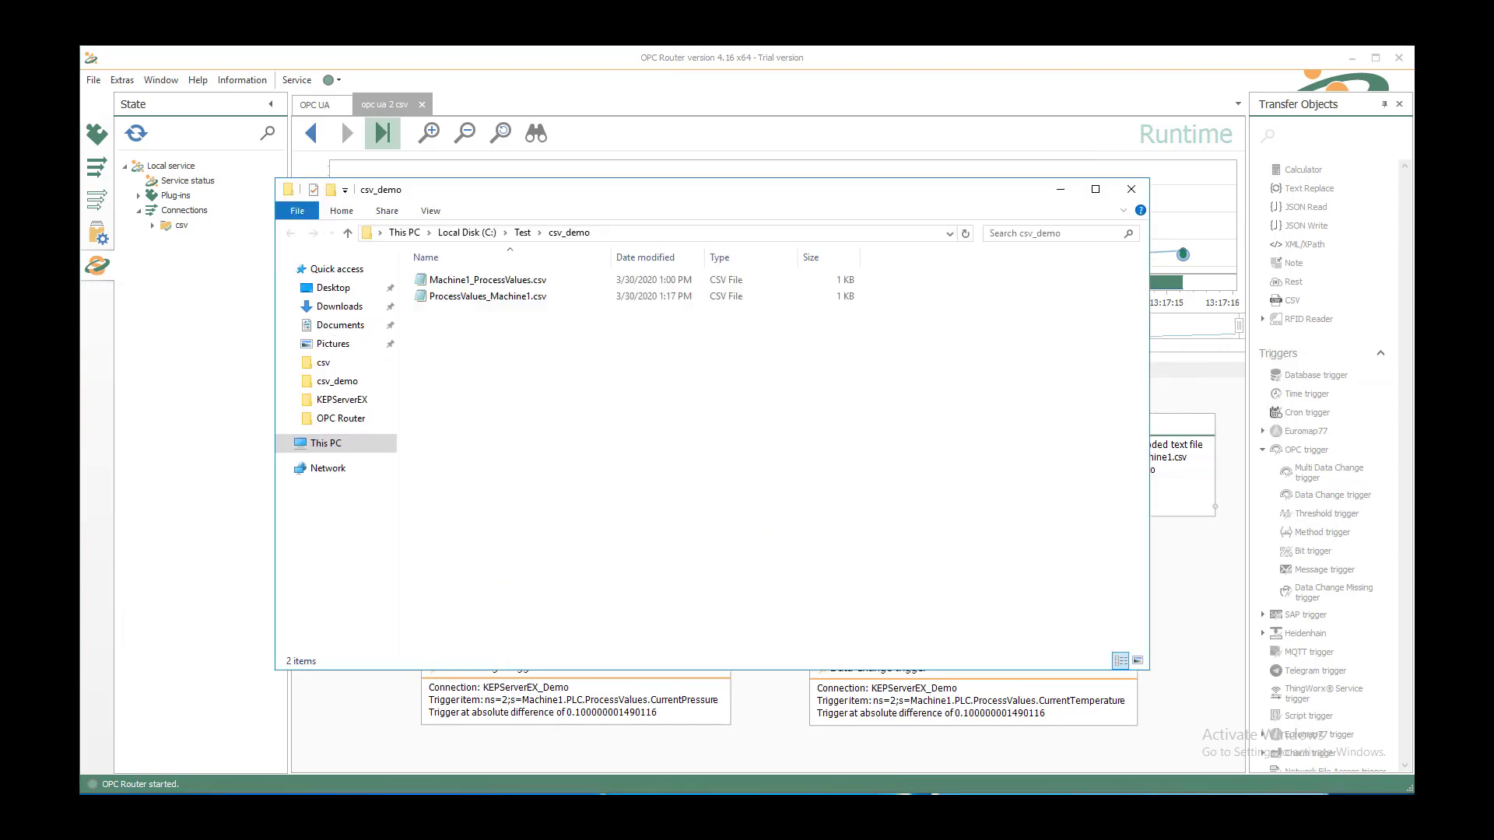
click(502, 302)
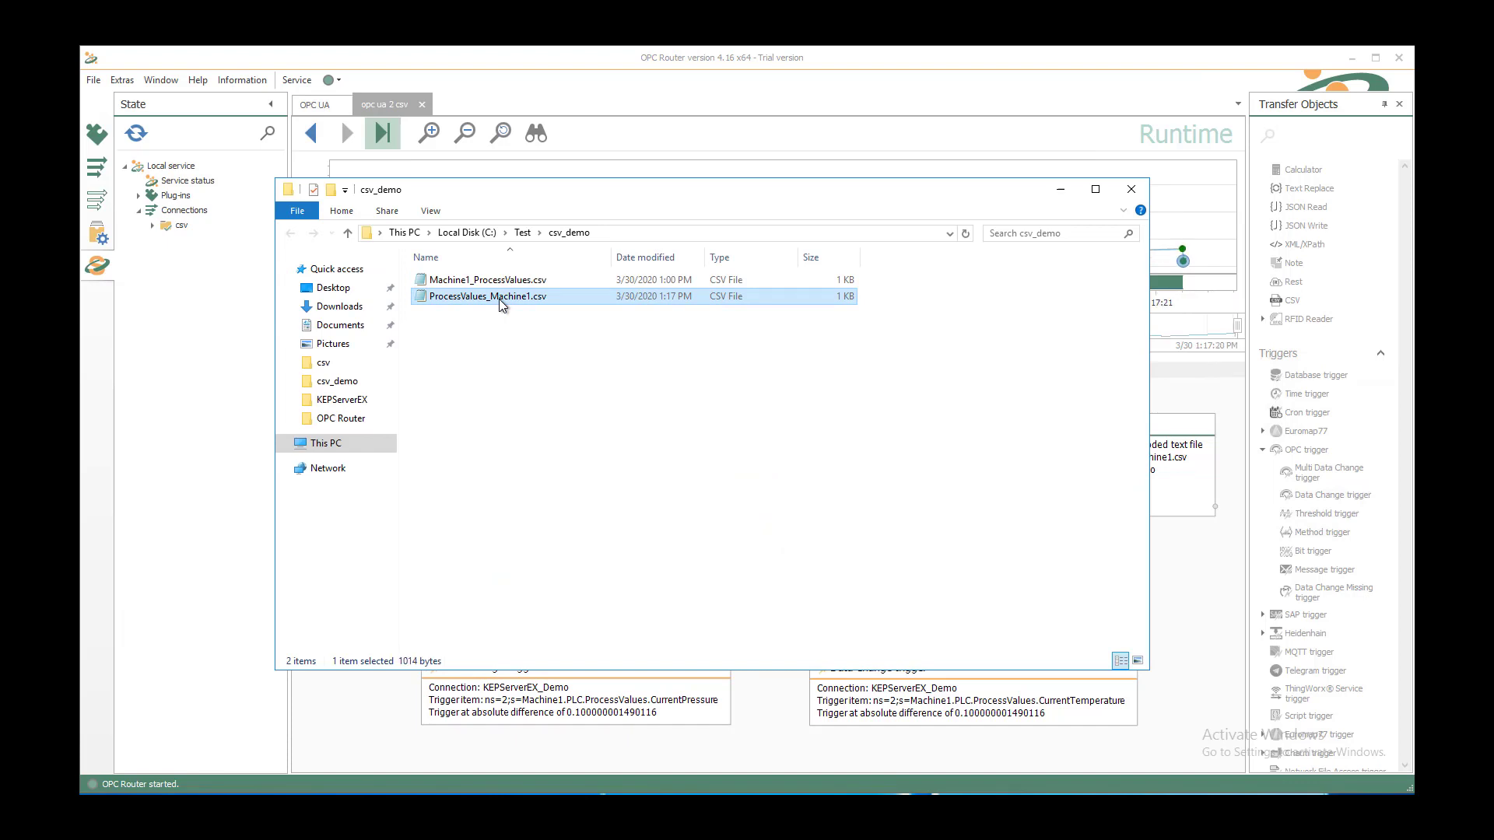
double_click(502, 302)
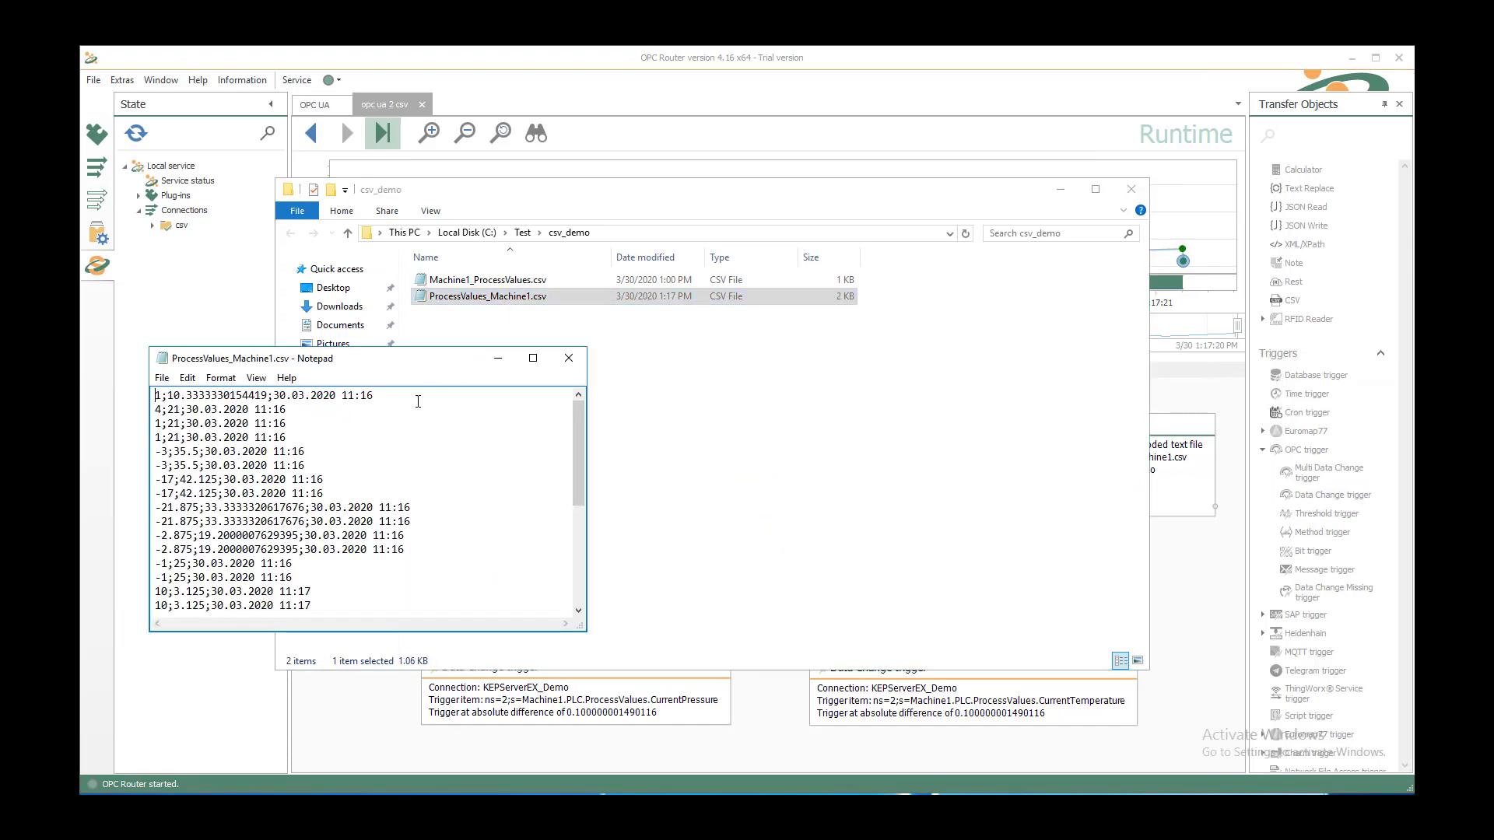